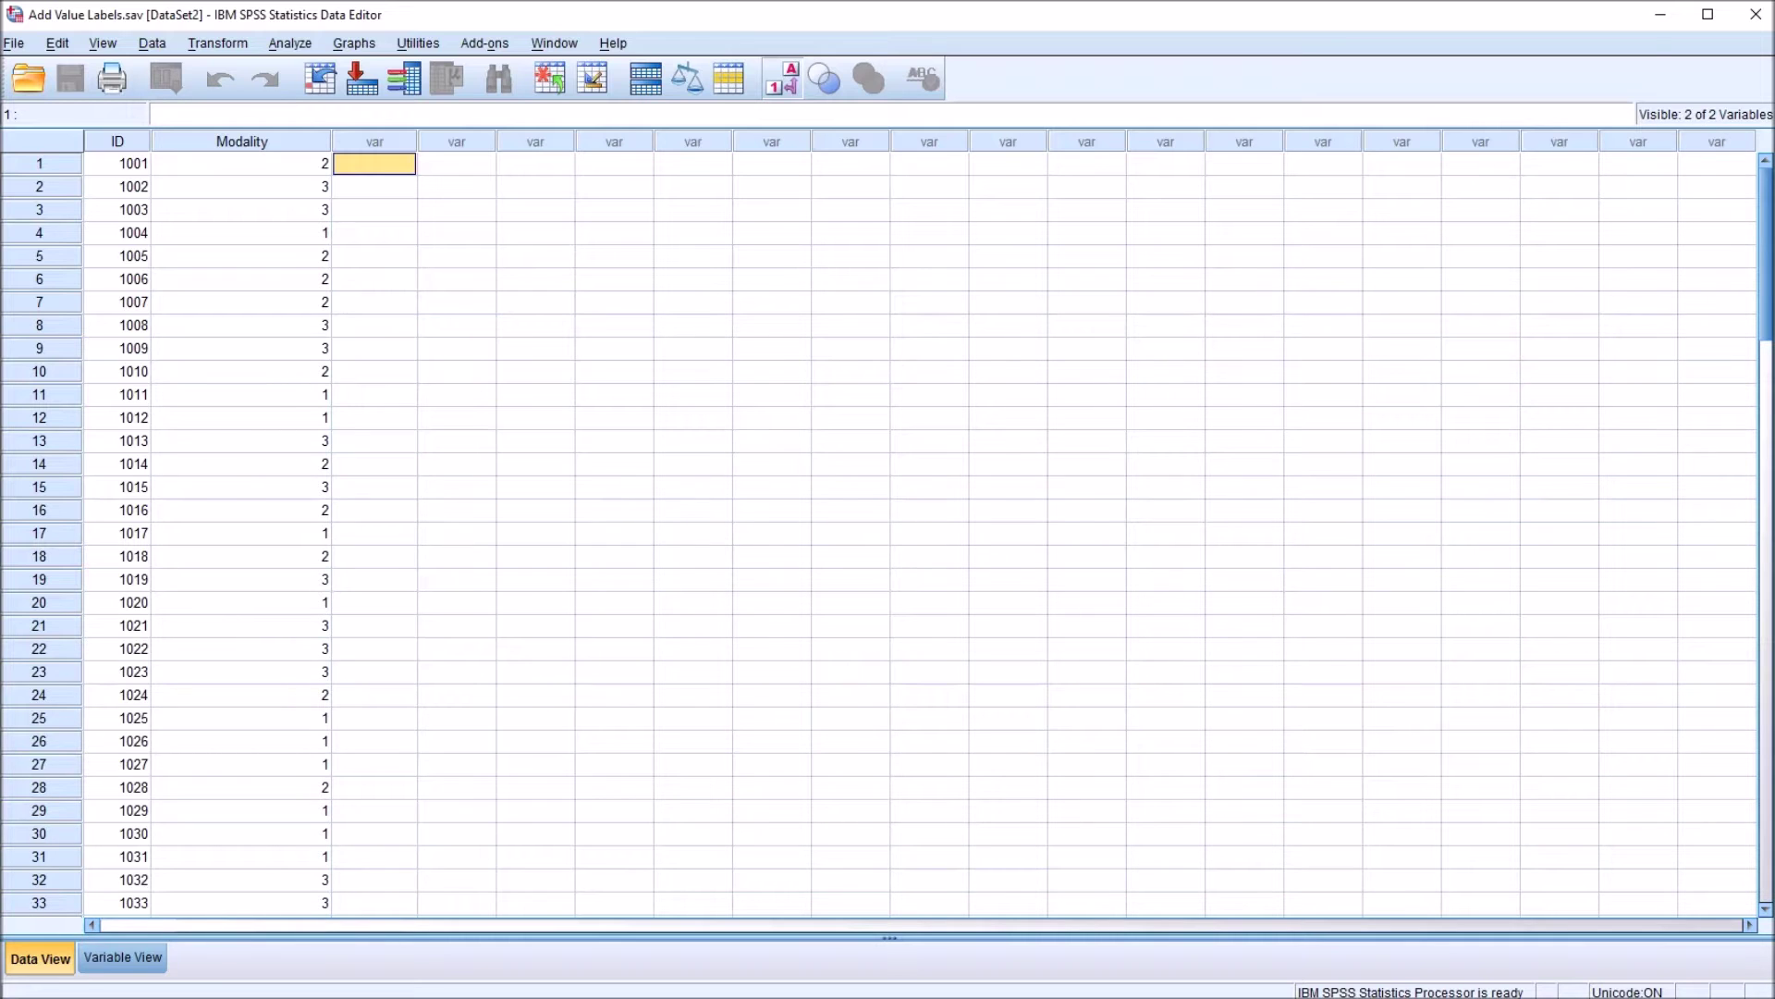
# Step: Review the ID and Modality data columns, then switch to Variable View
pyautogui.hotkey('ctrl', 'space')
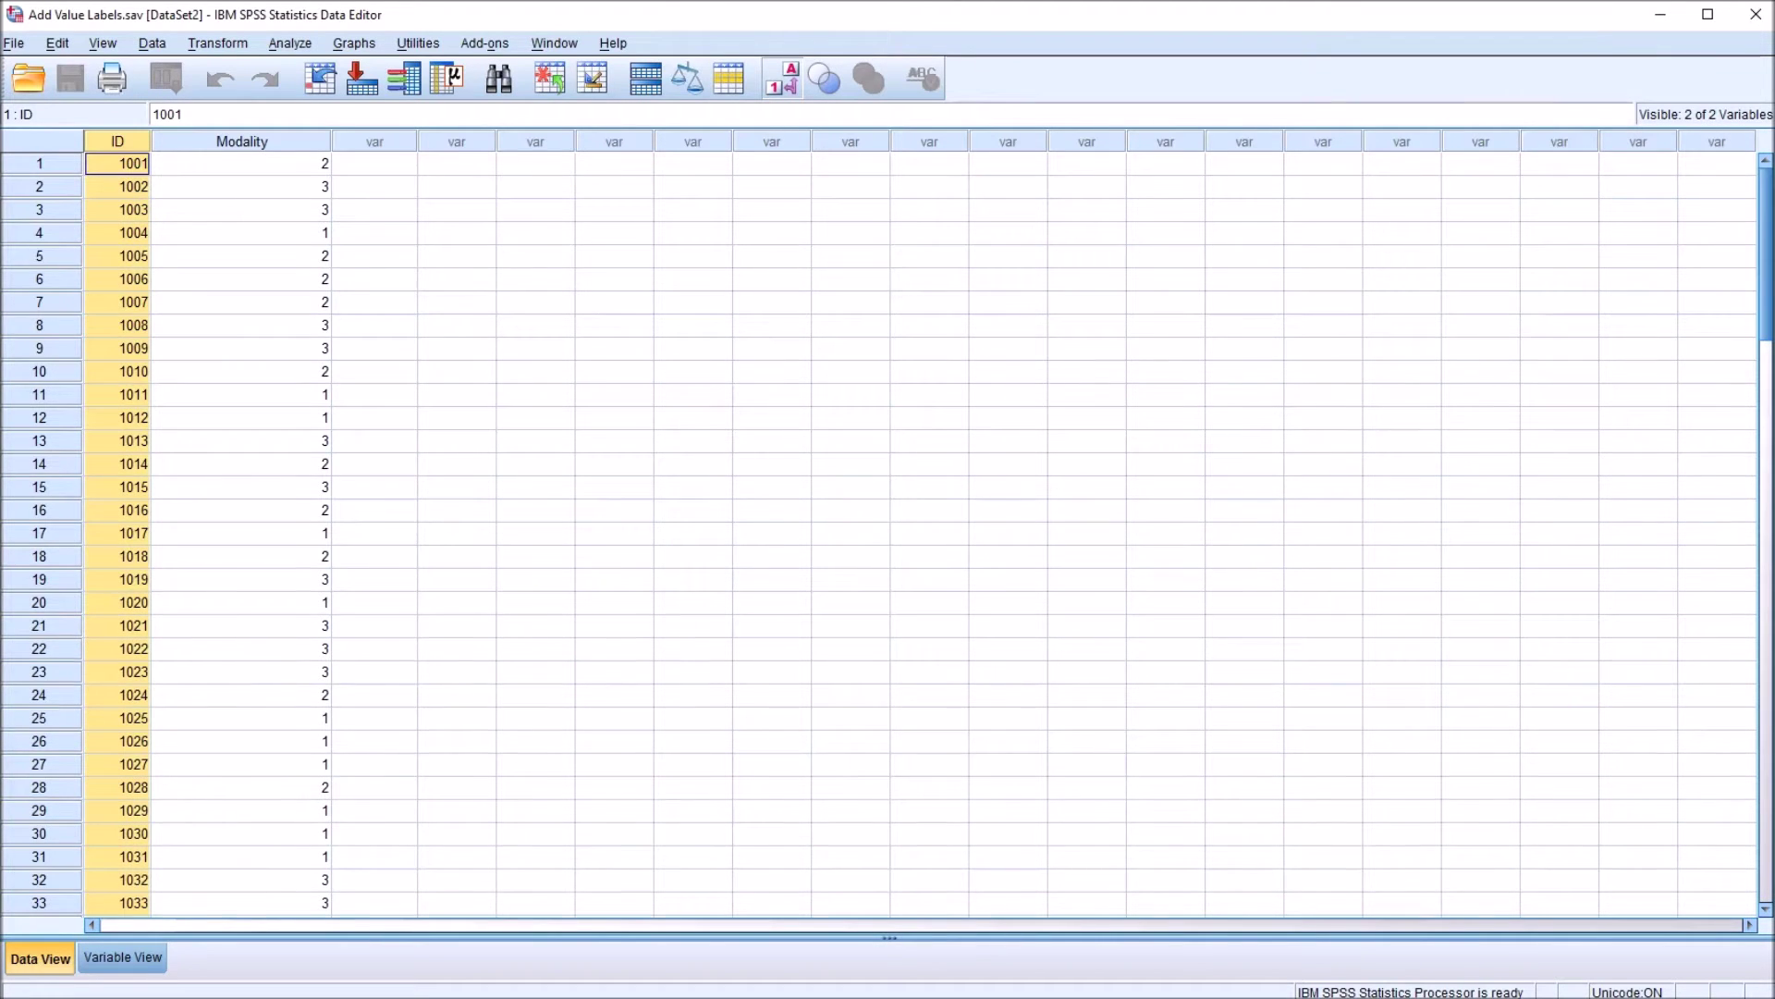
pyautogui.scroll(-18, 878, 535)
pyautogui.scroll(-10, 879, 535)
pyautogui.scroll(13, 878, 536)
pyautogui.scroll(10, 878, 535)
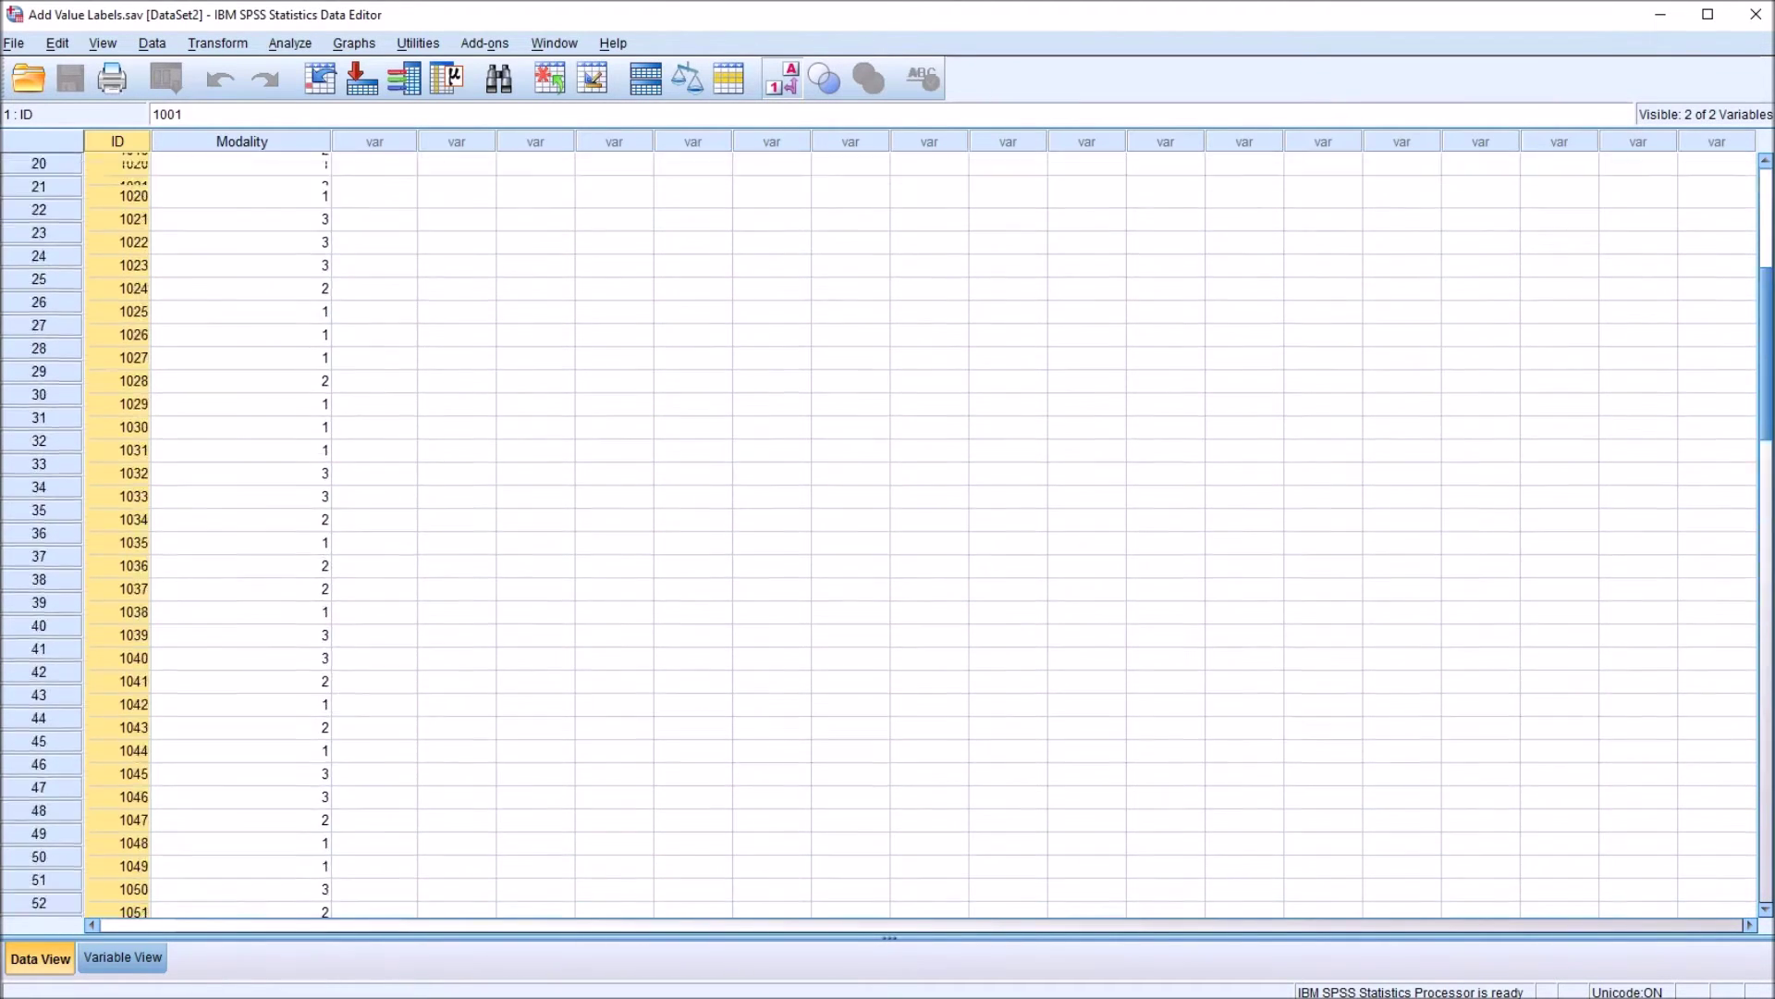
pyautogui.scroll(4, 879, 535)
pyautogui.scroll(2, 878, 535)
pyautogui.scroll(1, 879, 536)
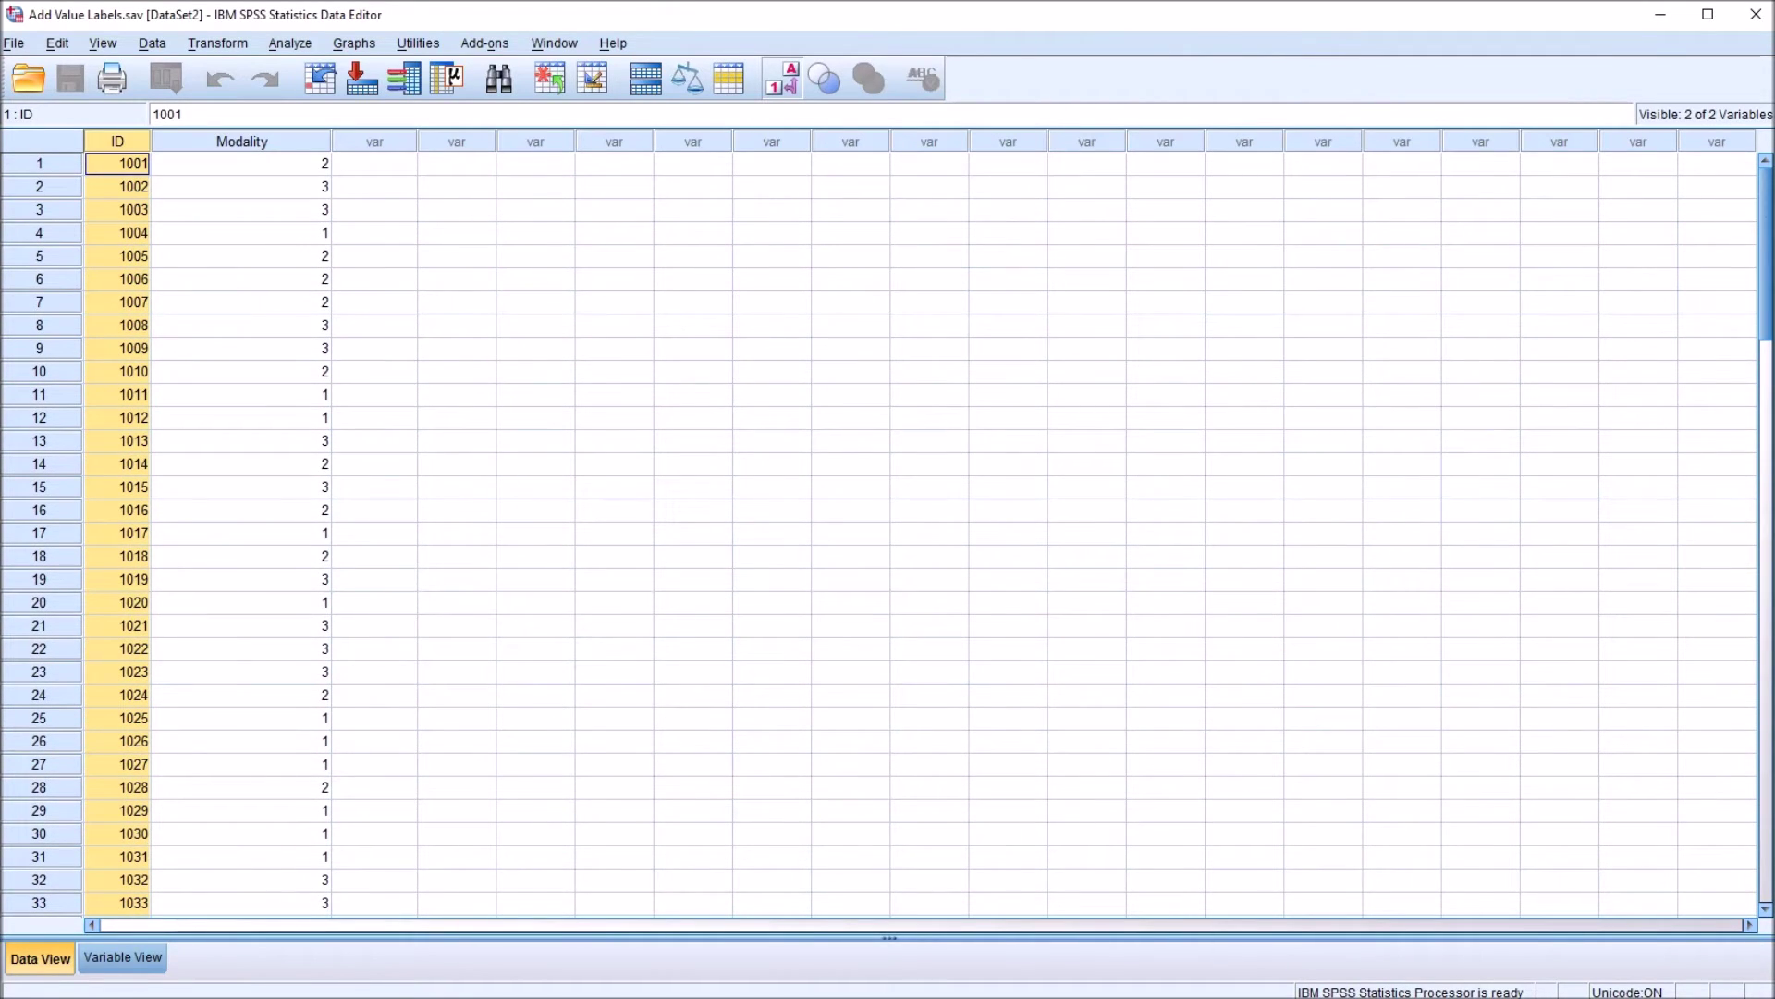
pyautogui.press('Right')
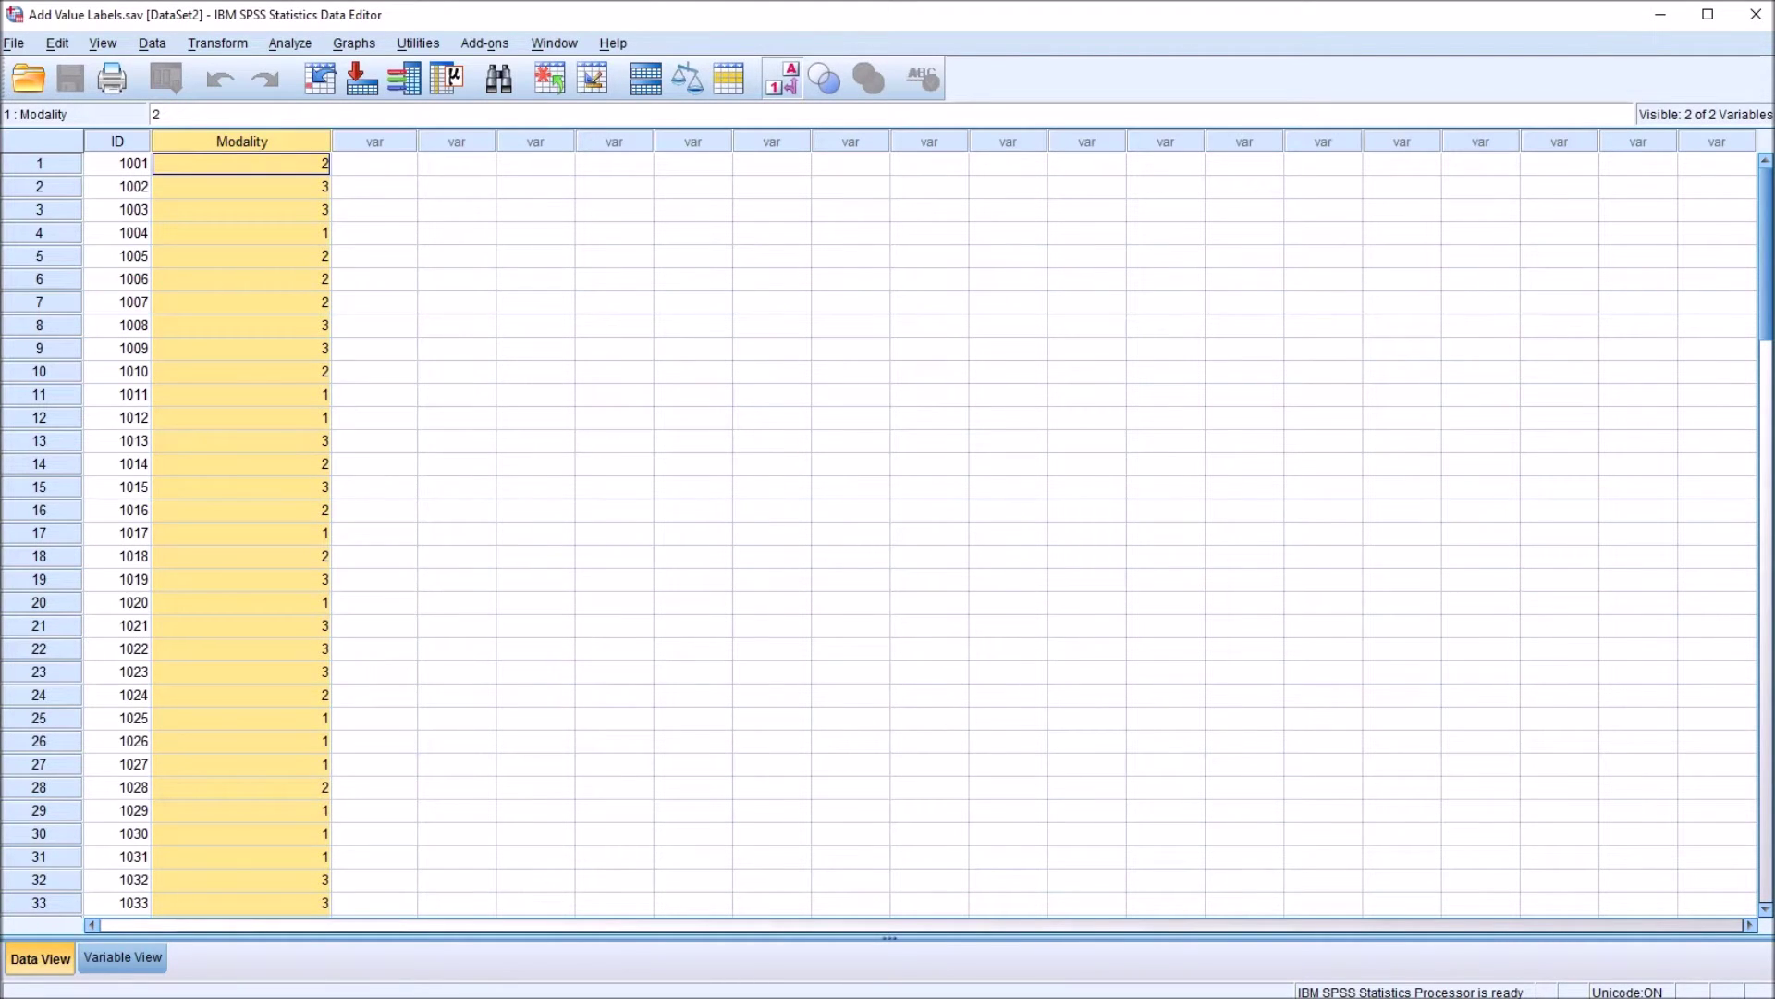
pyautogui.press('Right')
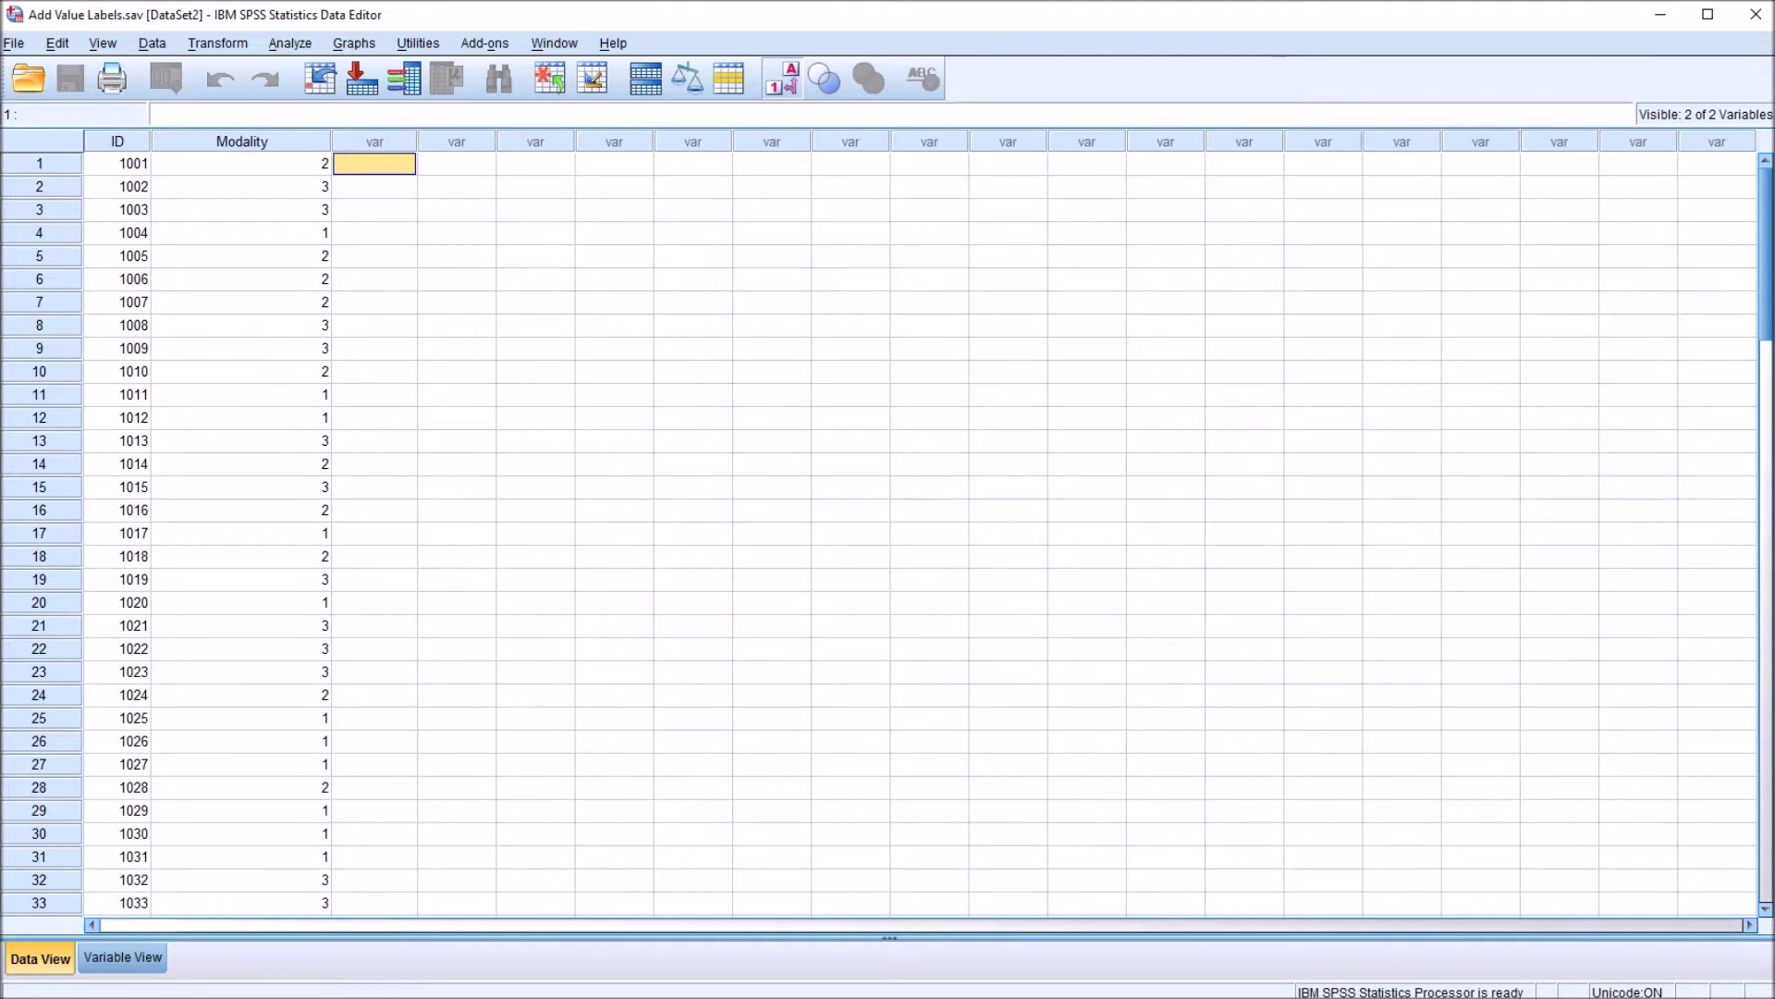
pyautogui.hotkey('ctrl', 't')
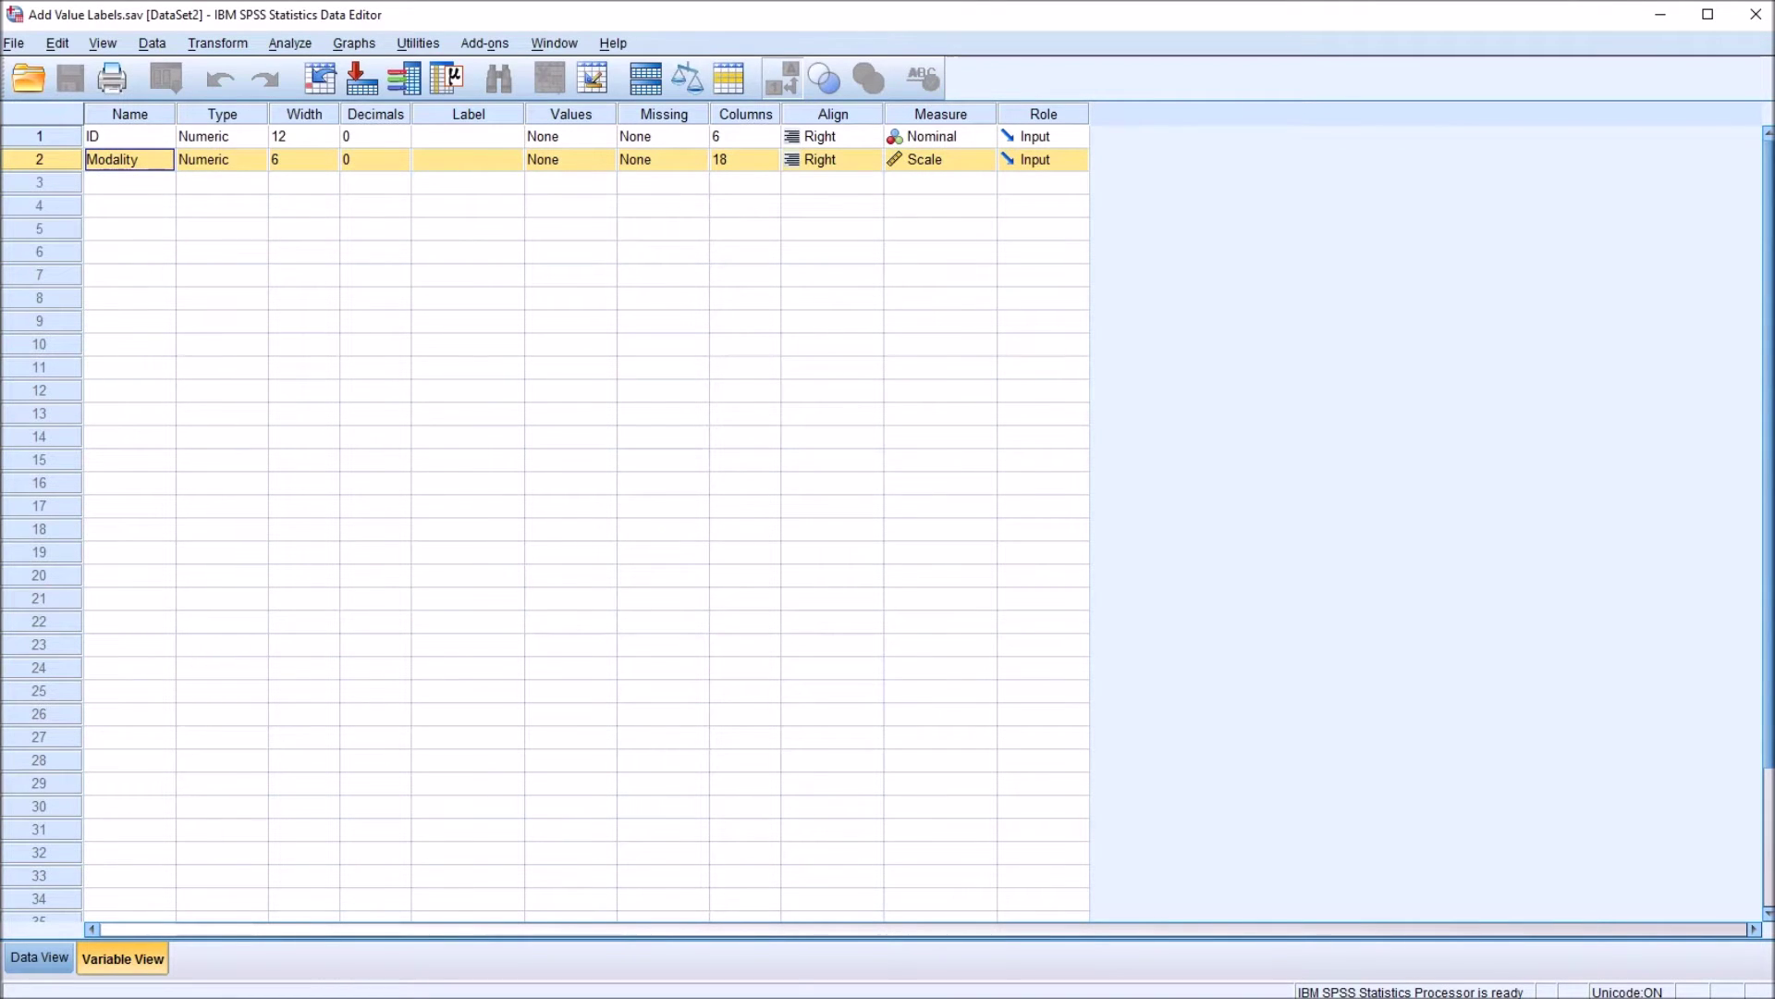
# Step: Add the value label 1 = 'Cognitive Therapy' to Modality and return to Data View
pyautogui.click(570, 114)
pyautogui.click(559, 159)
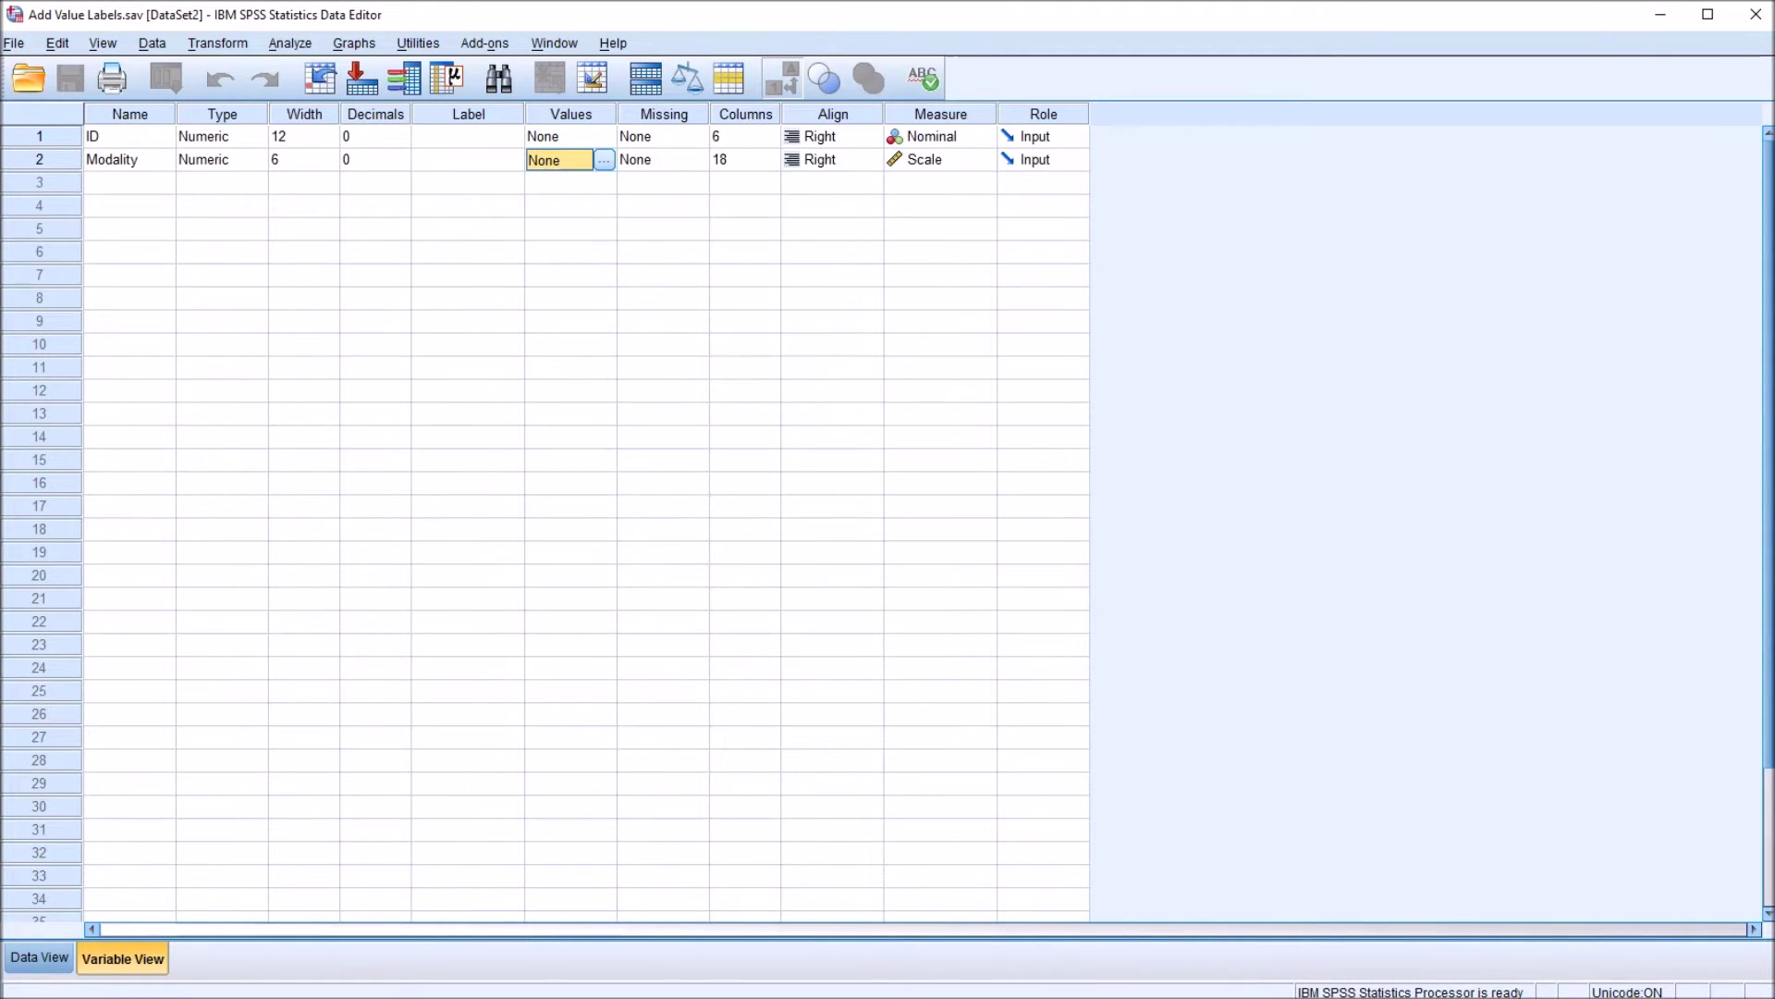
pyautogui.click(603, 160)
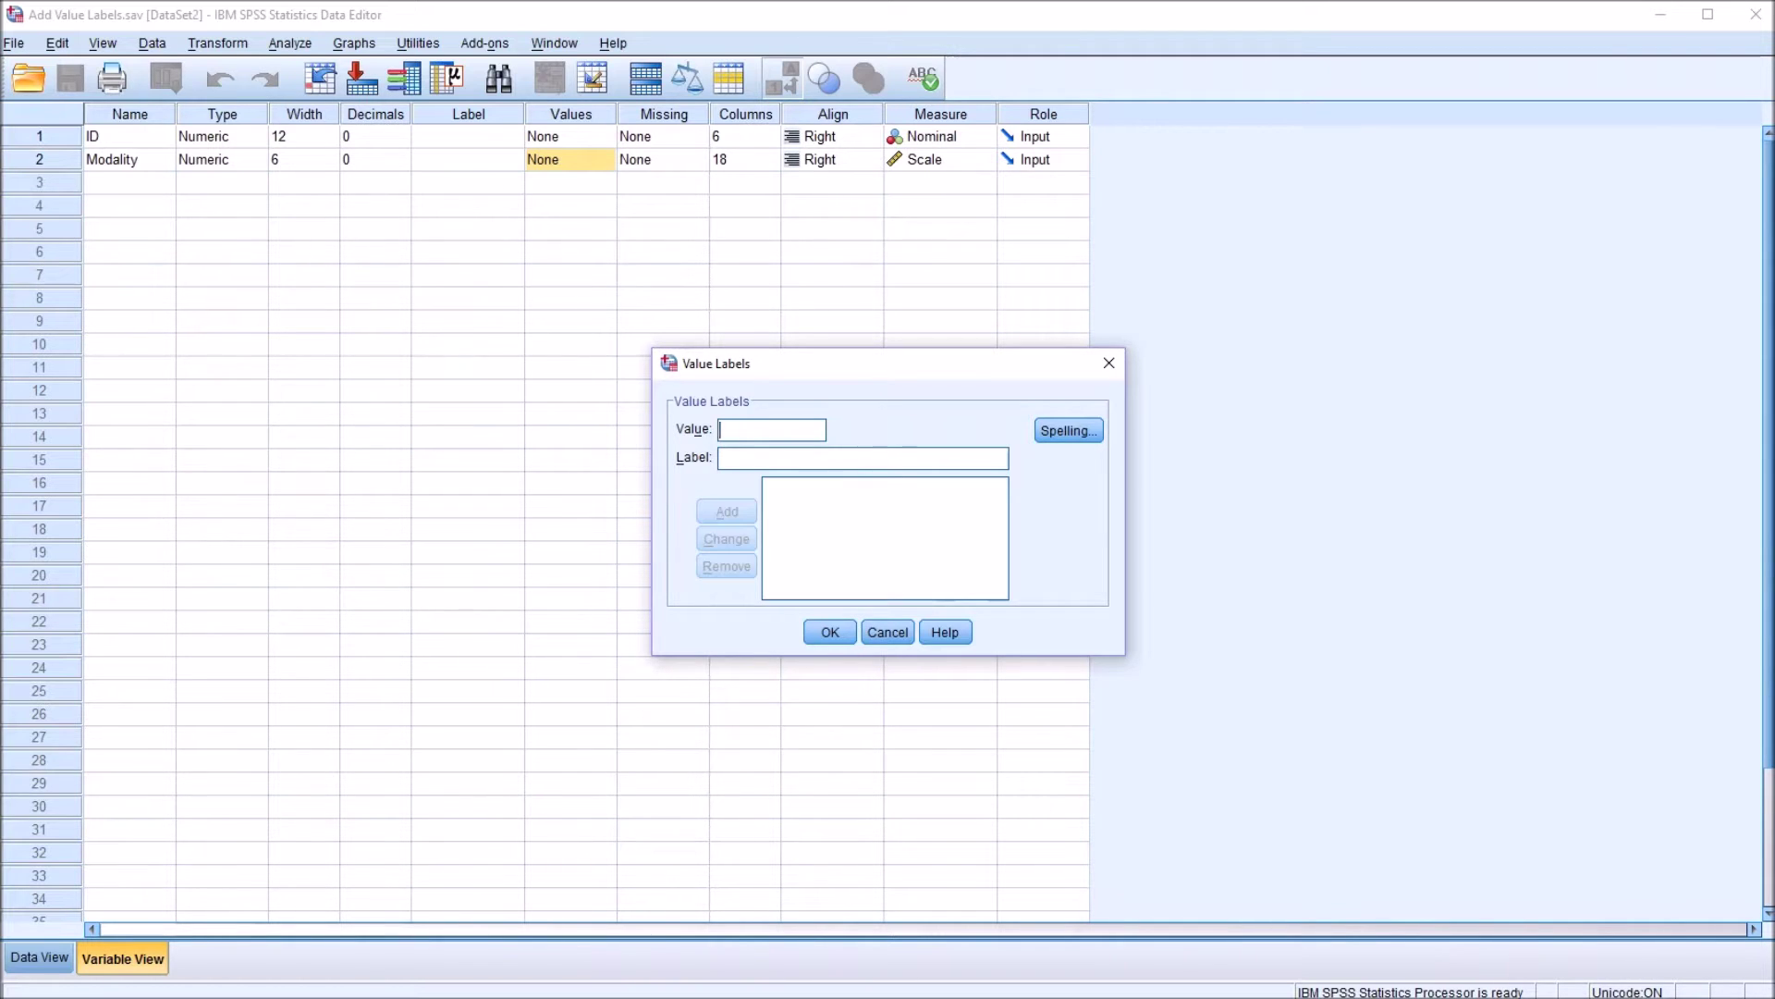
pyautogui.write('1')
pyautogui.press('Tab')
pyautogui.write('C')
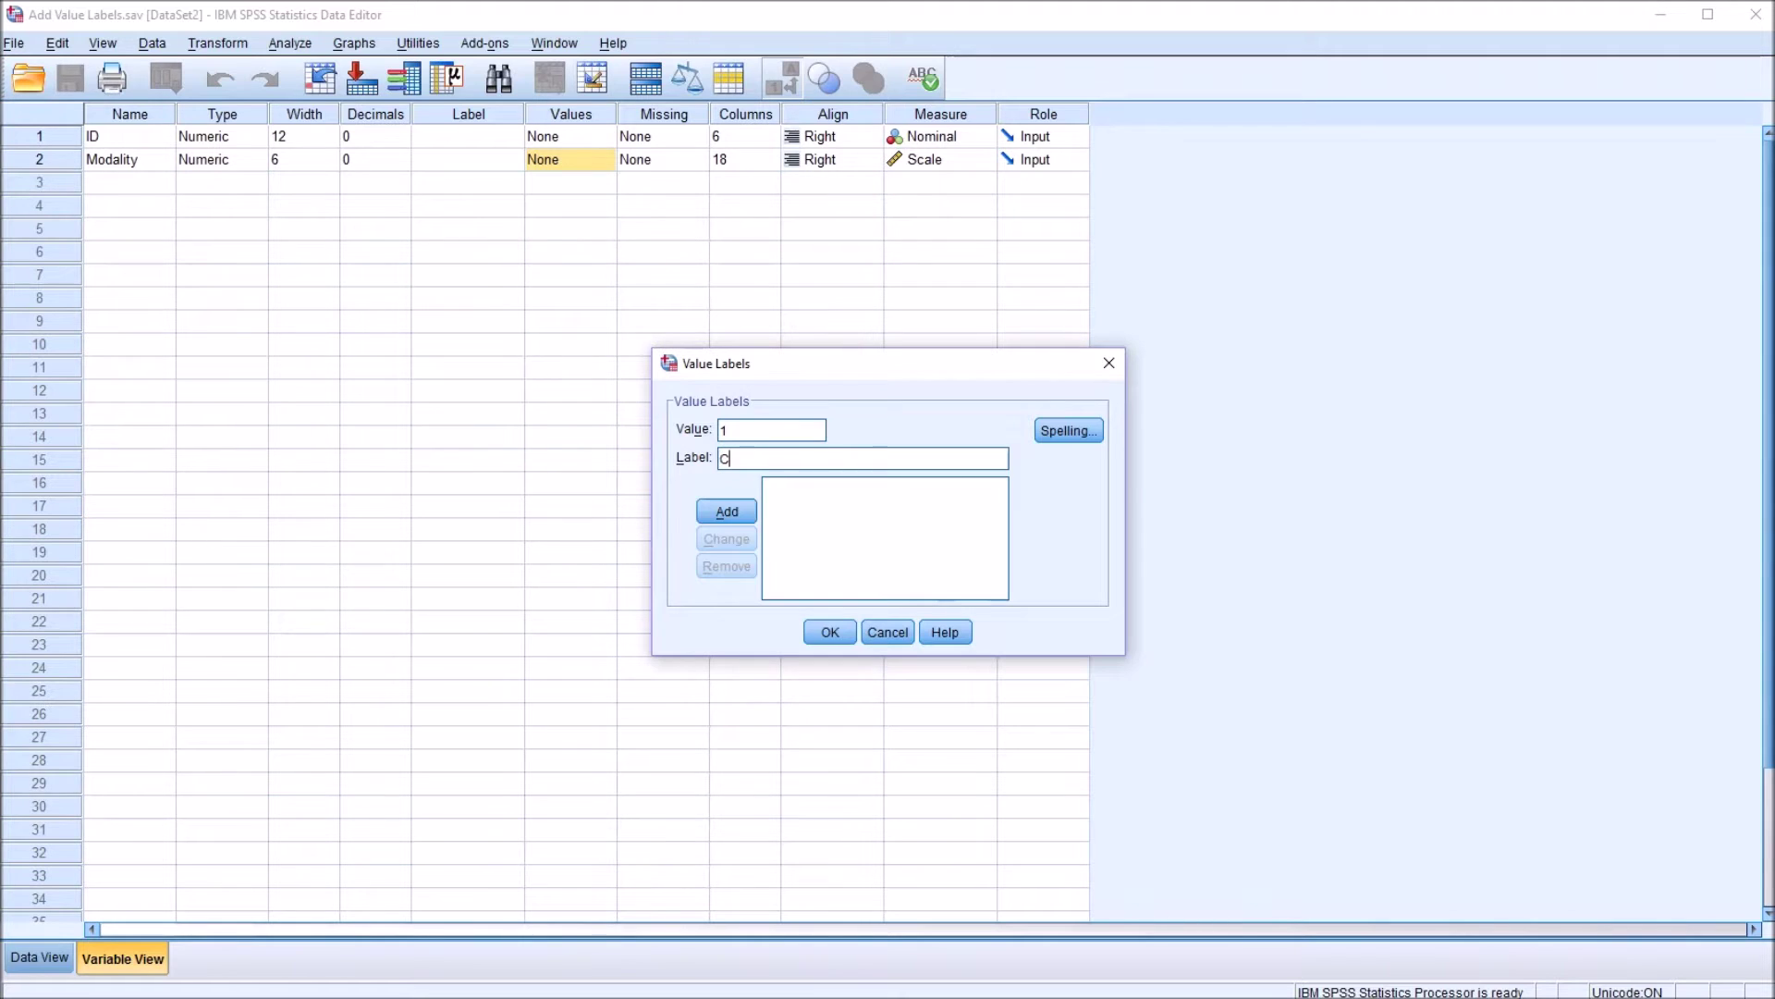
pyautogui.write('ognitive Therapy')
pyautogui.press('Return')
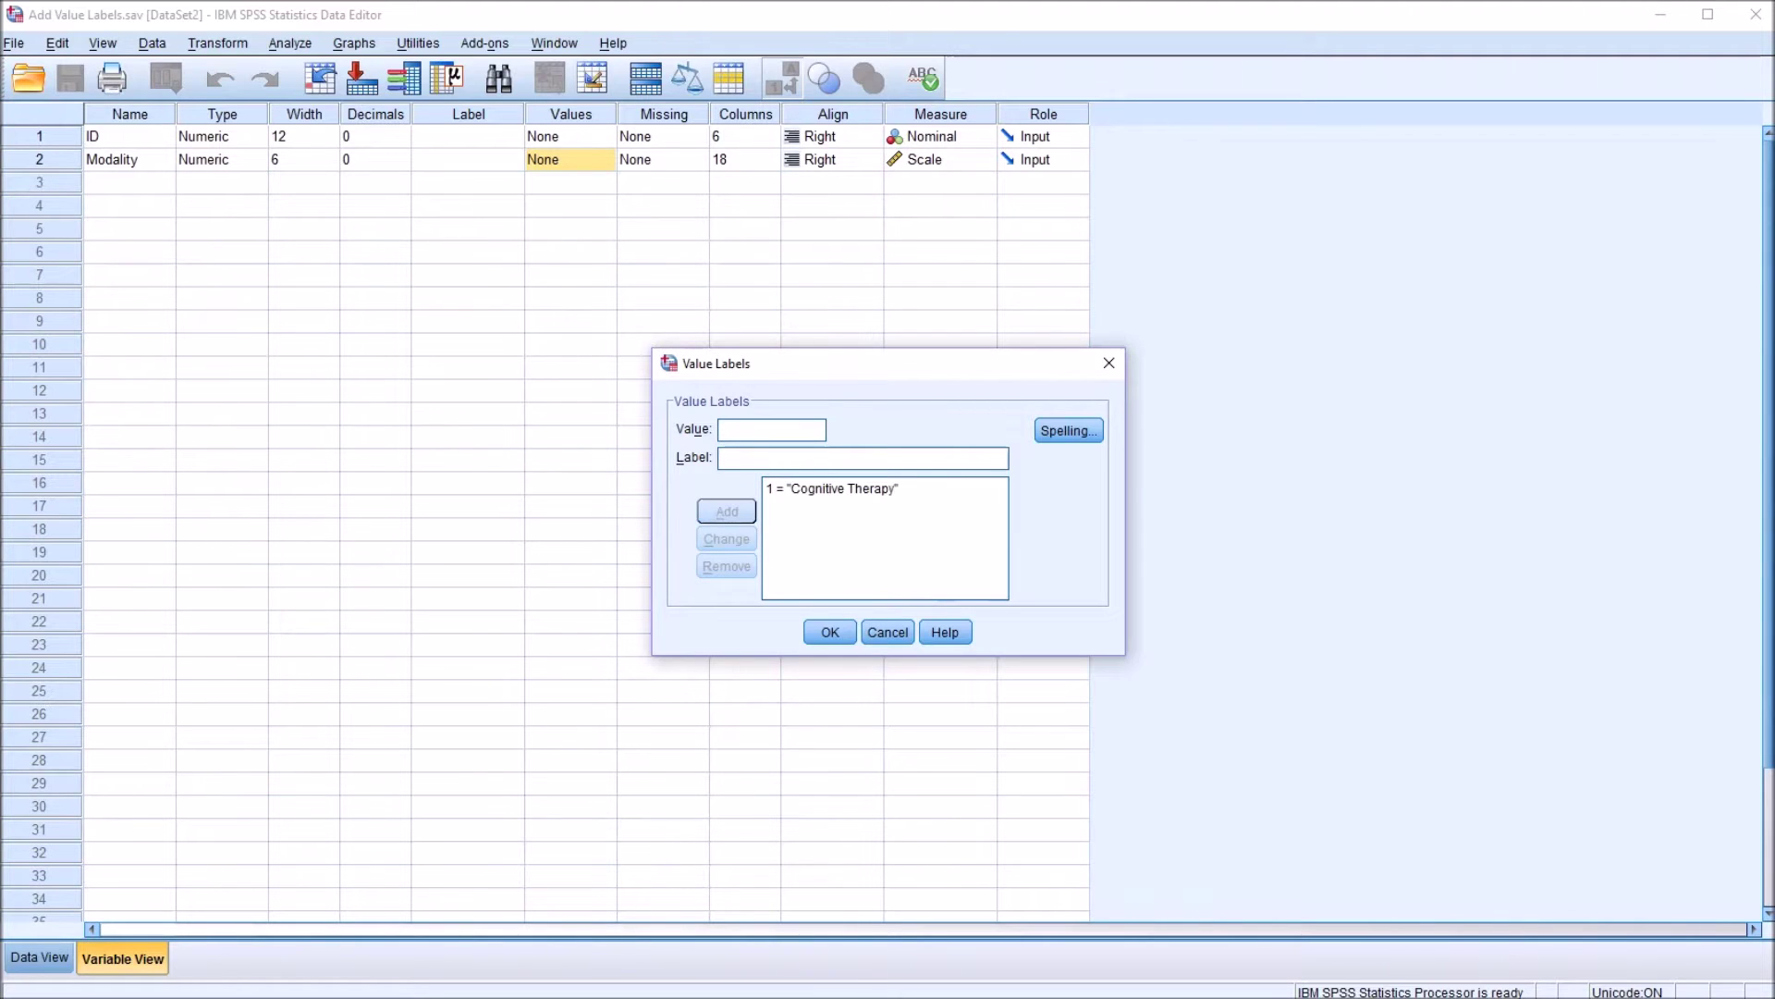
pyautogui.press('Tab')
pyautogui.press('Tab')
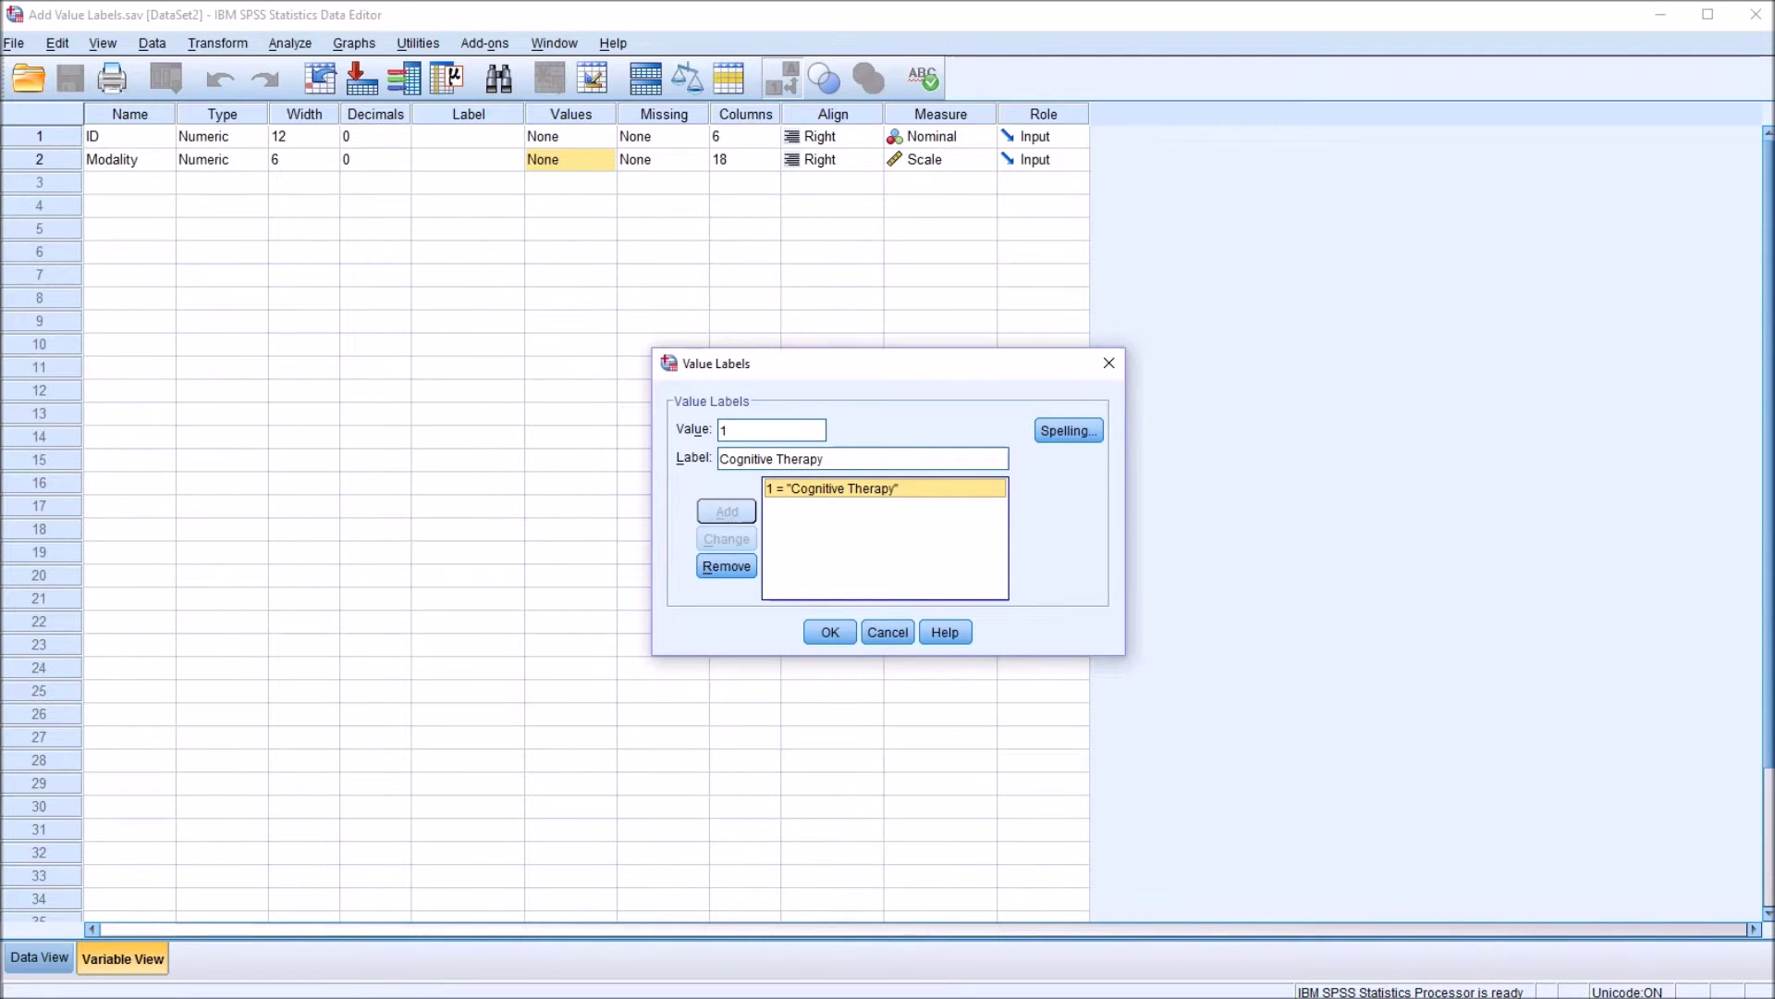
pyautogui.press('Return')
pyautogui.click(40, 957)
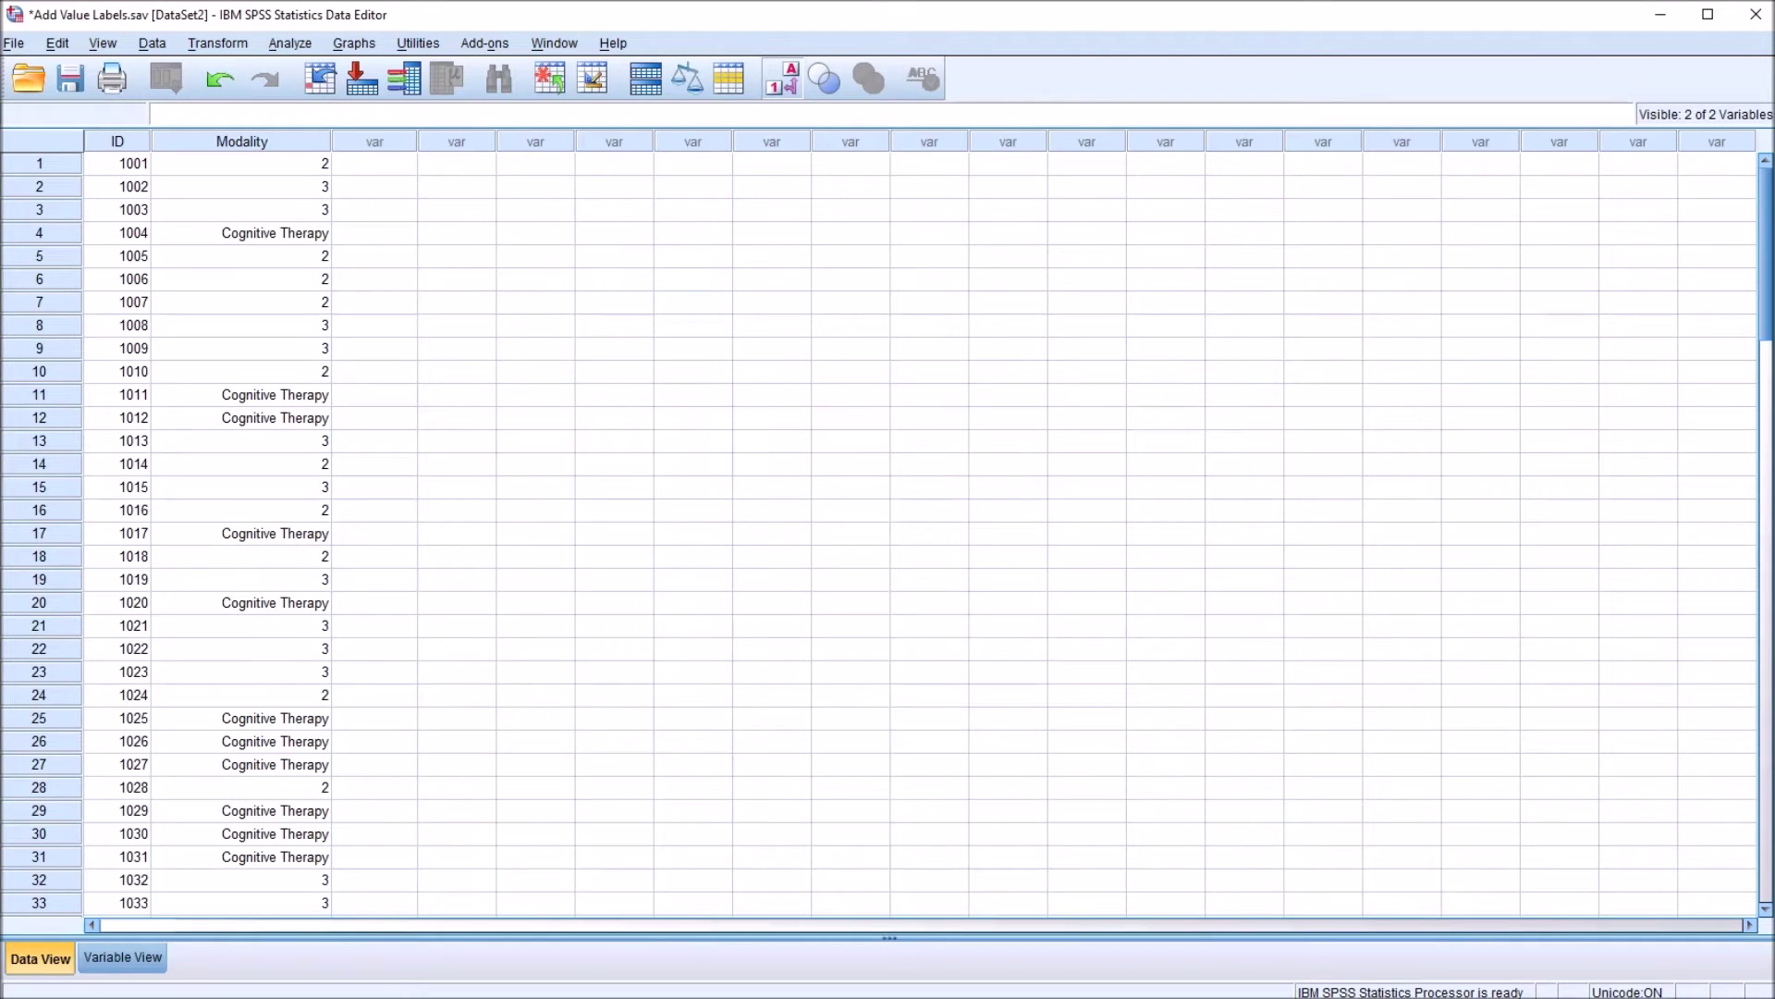
# Step: Inspect the Cognitive Therapy cells in rows 4, 11 and 12
pyautogui.click(274, 233)
pyautogui.click(275, 395)
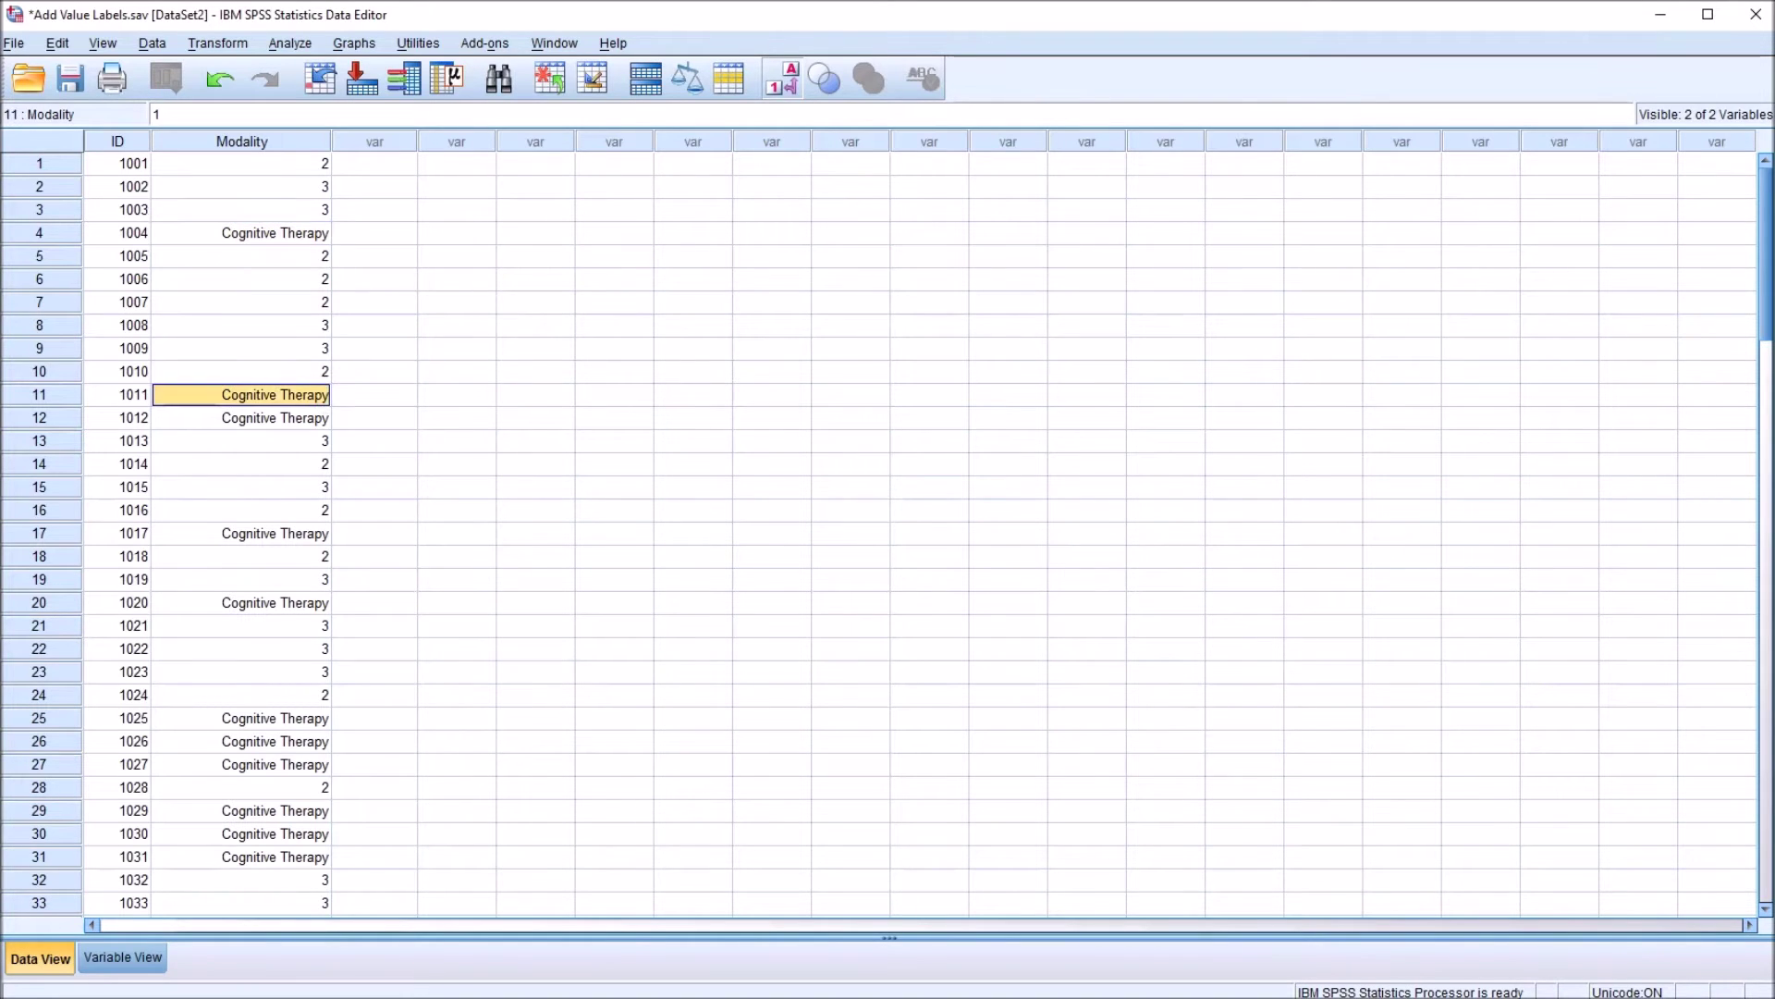
pyautogui.click(274, 233)
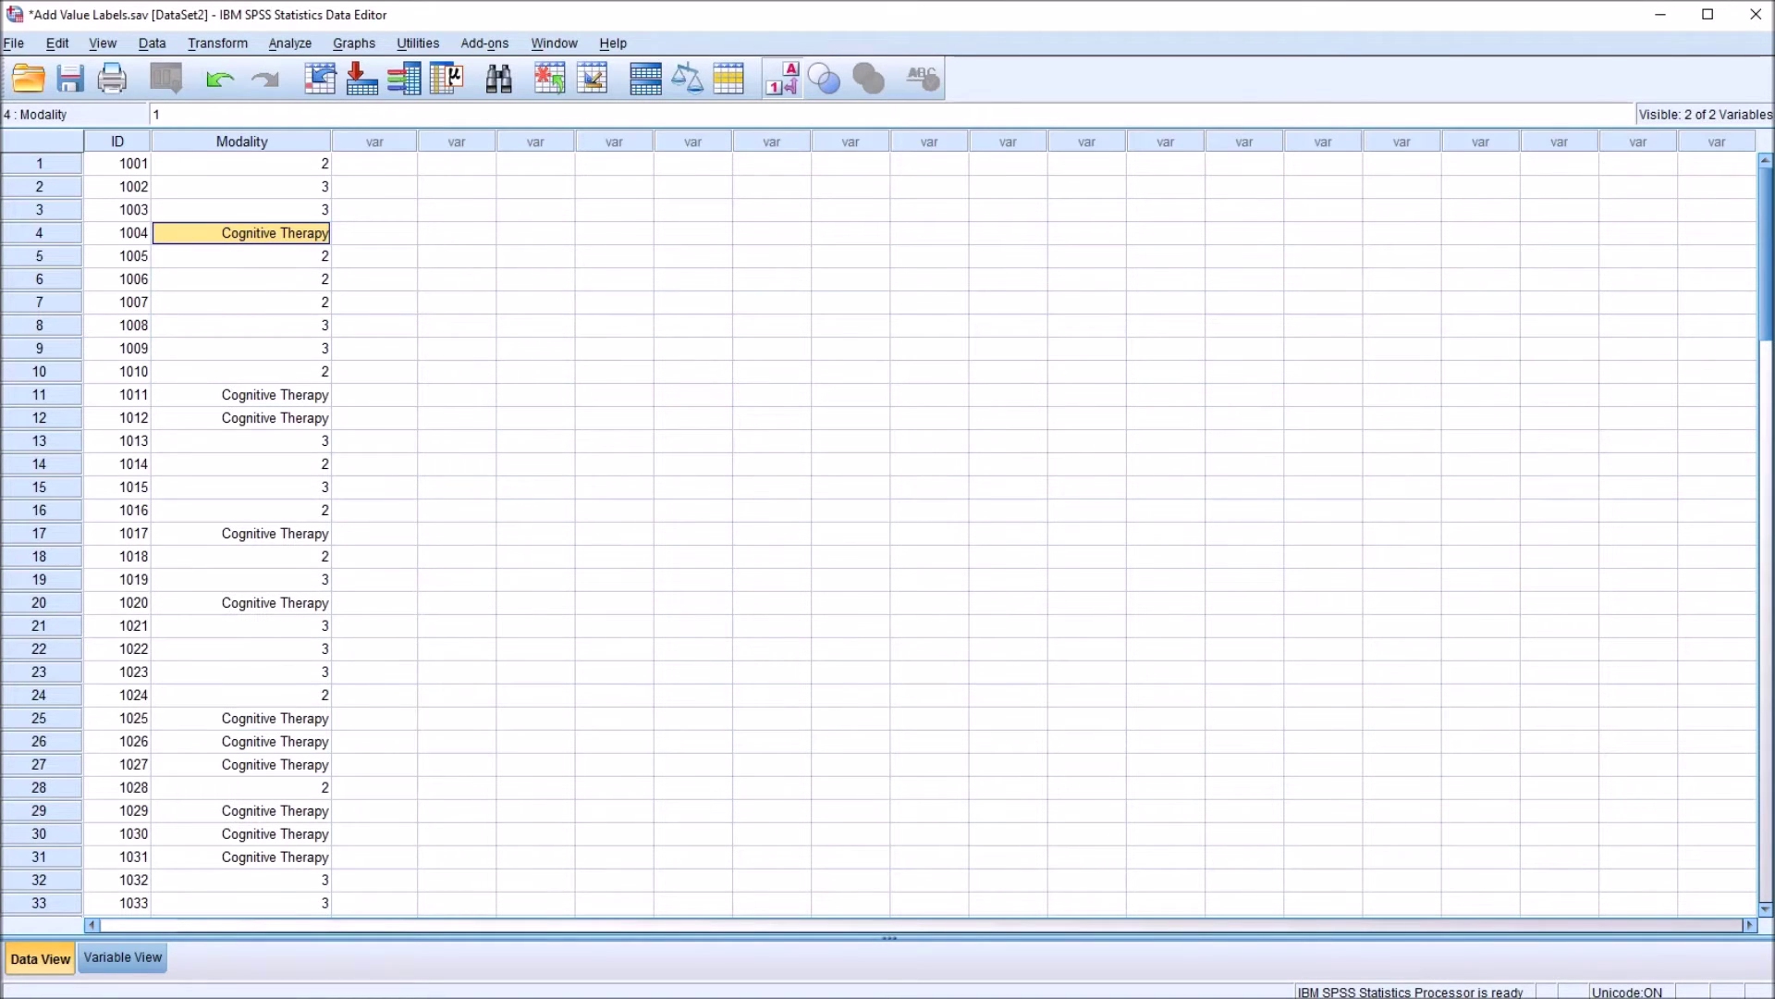
# Step: Turn off the Value Labels display so Modality shows numeric codes
pyautogui.click(782, 79)
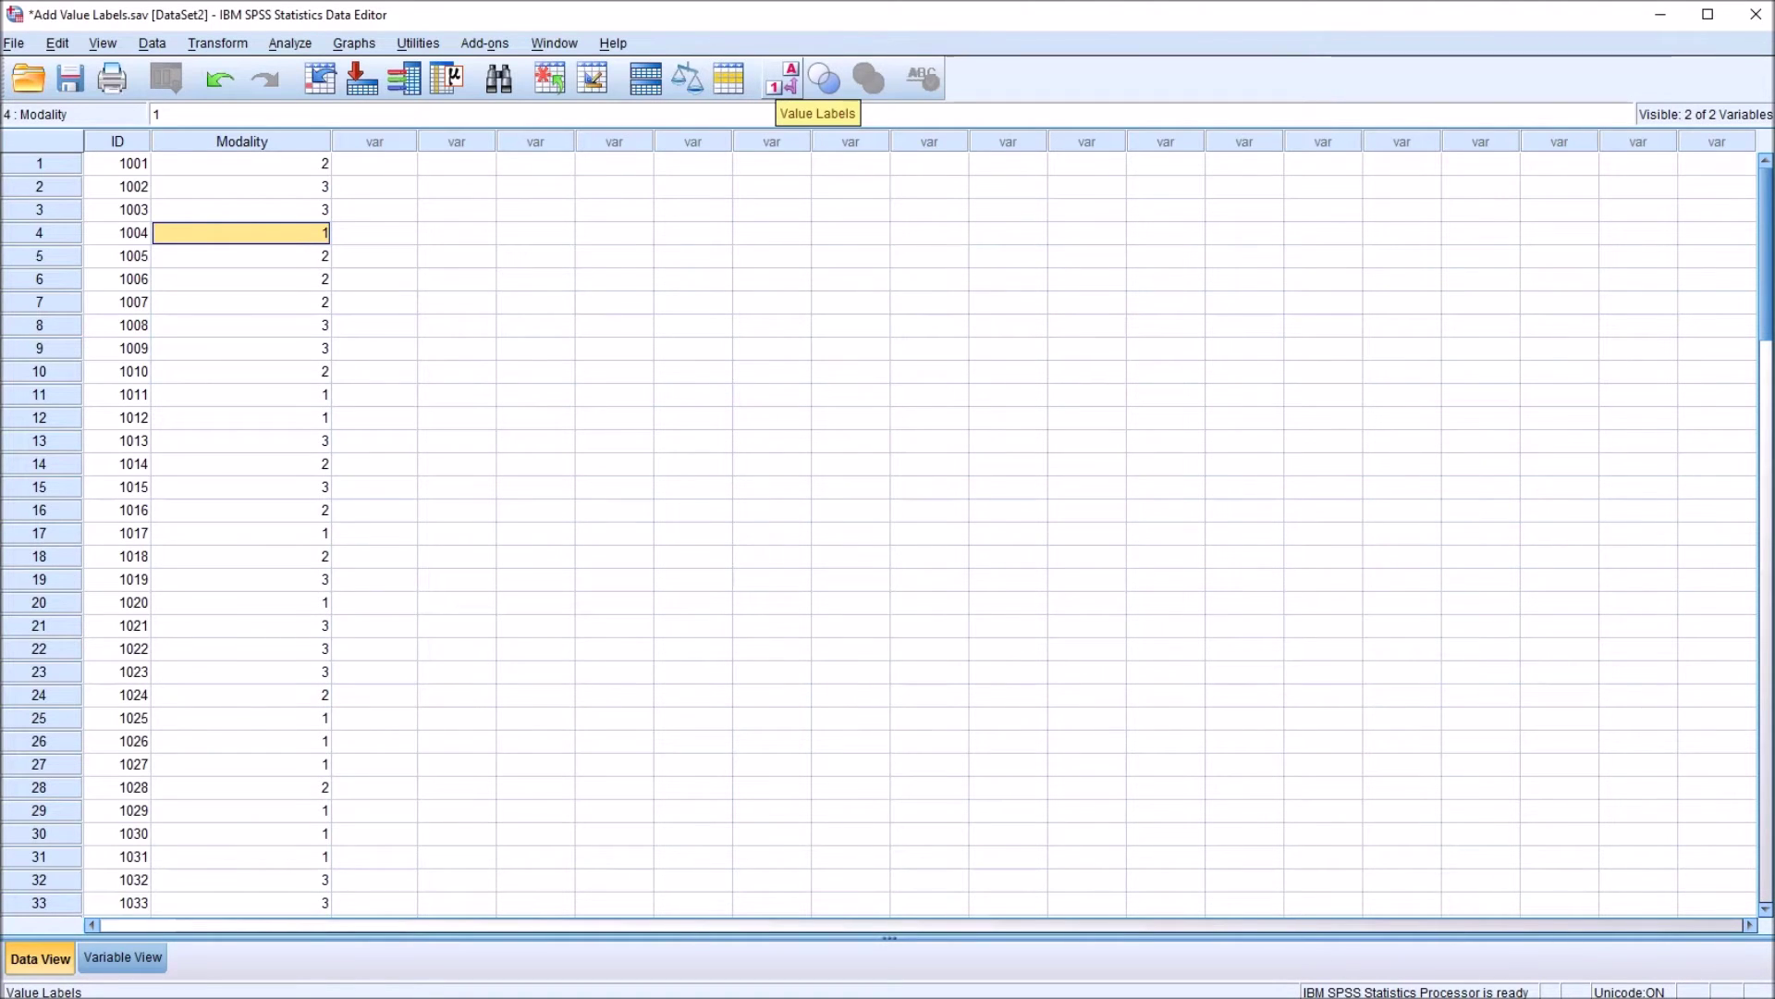
pyautogui.click(781, 81)
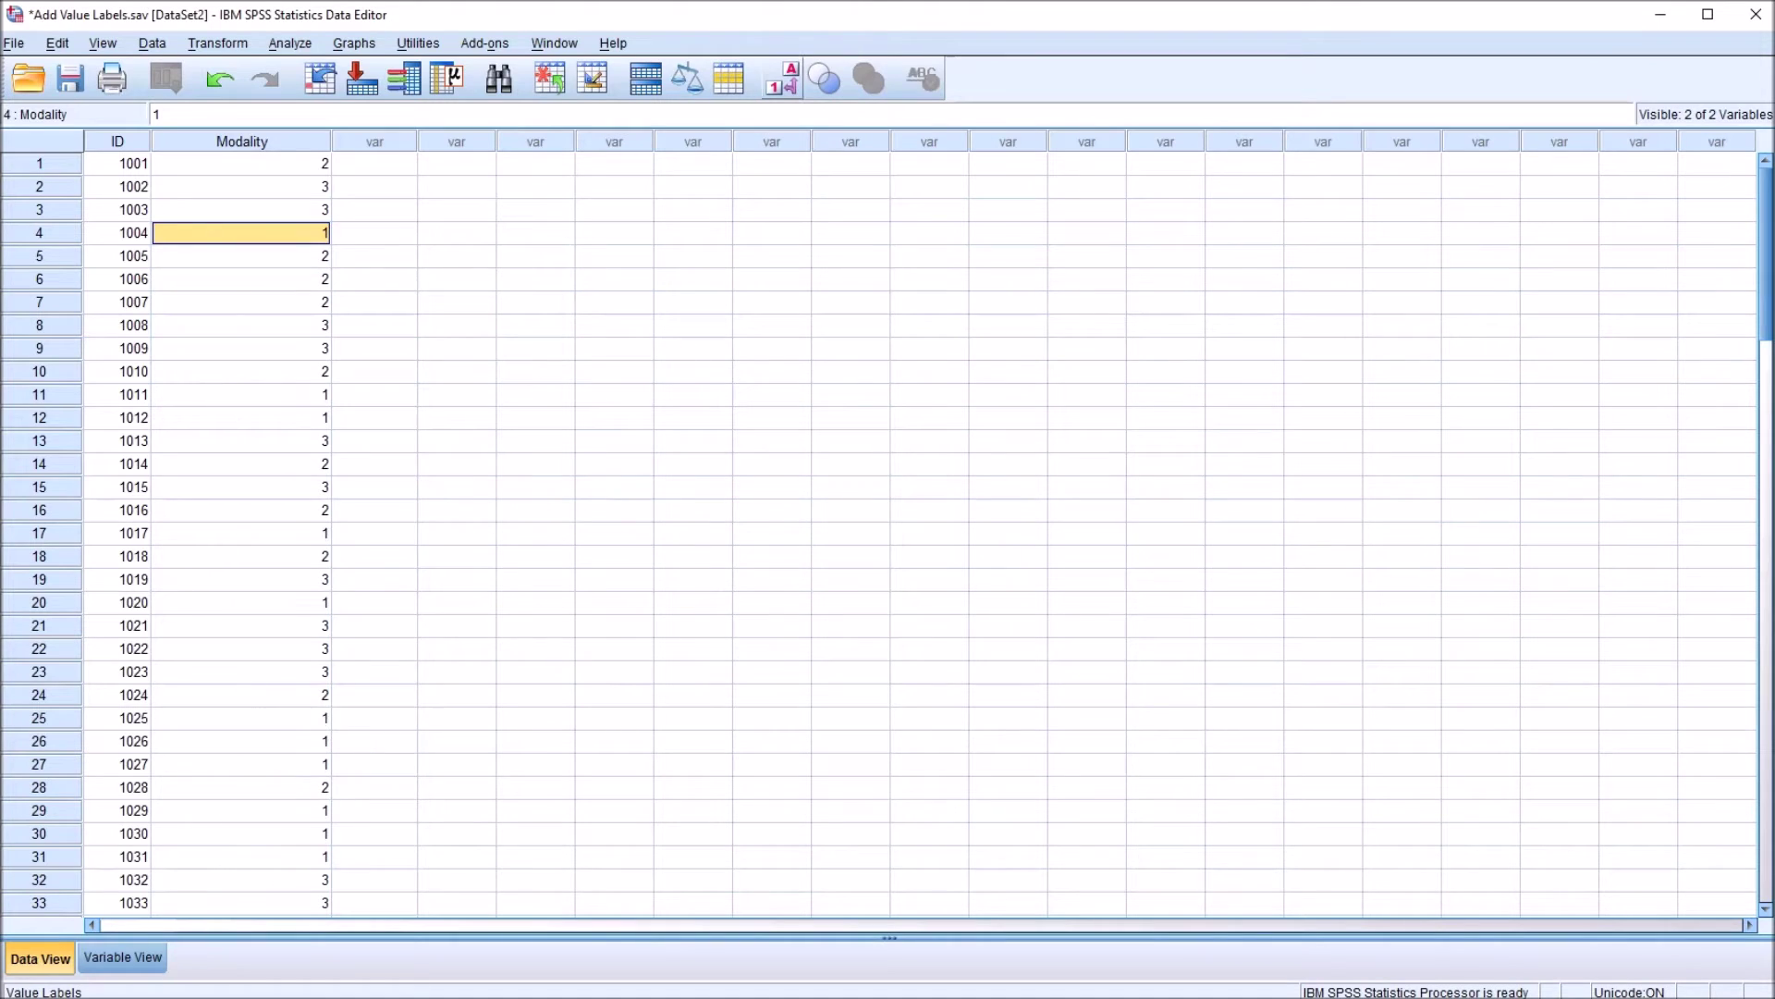
pyautogui.press('Up')
pyautogui.press('Up')
pyautogui.press('Up')
pyautogui.press('Right')
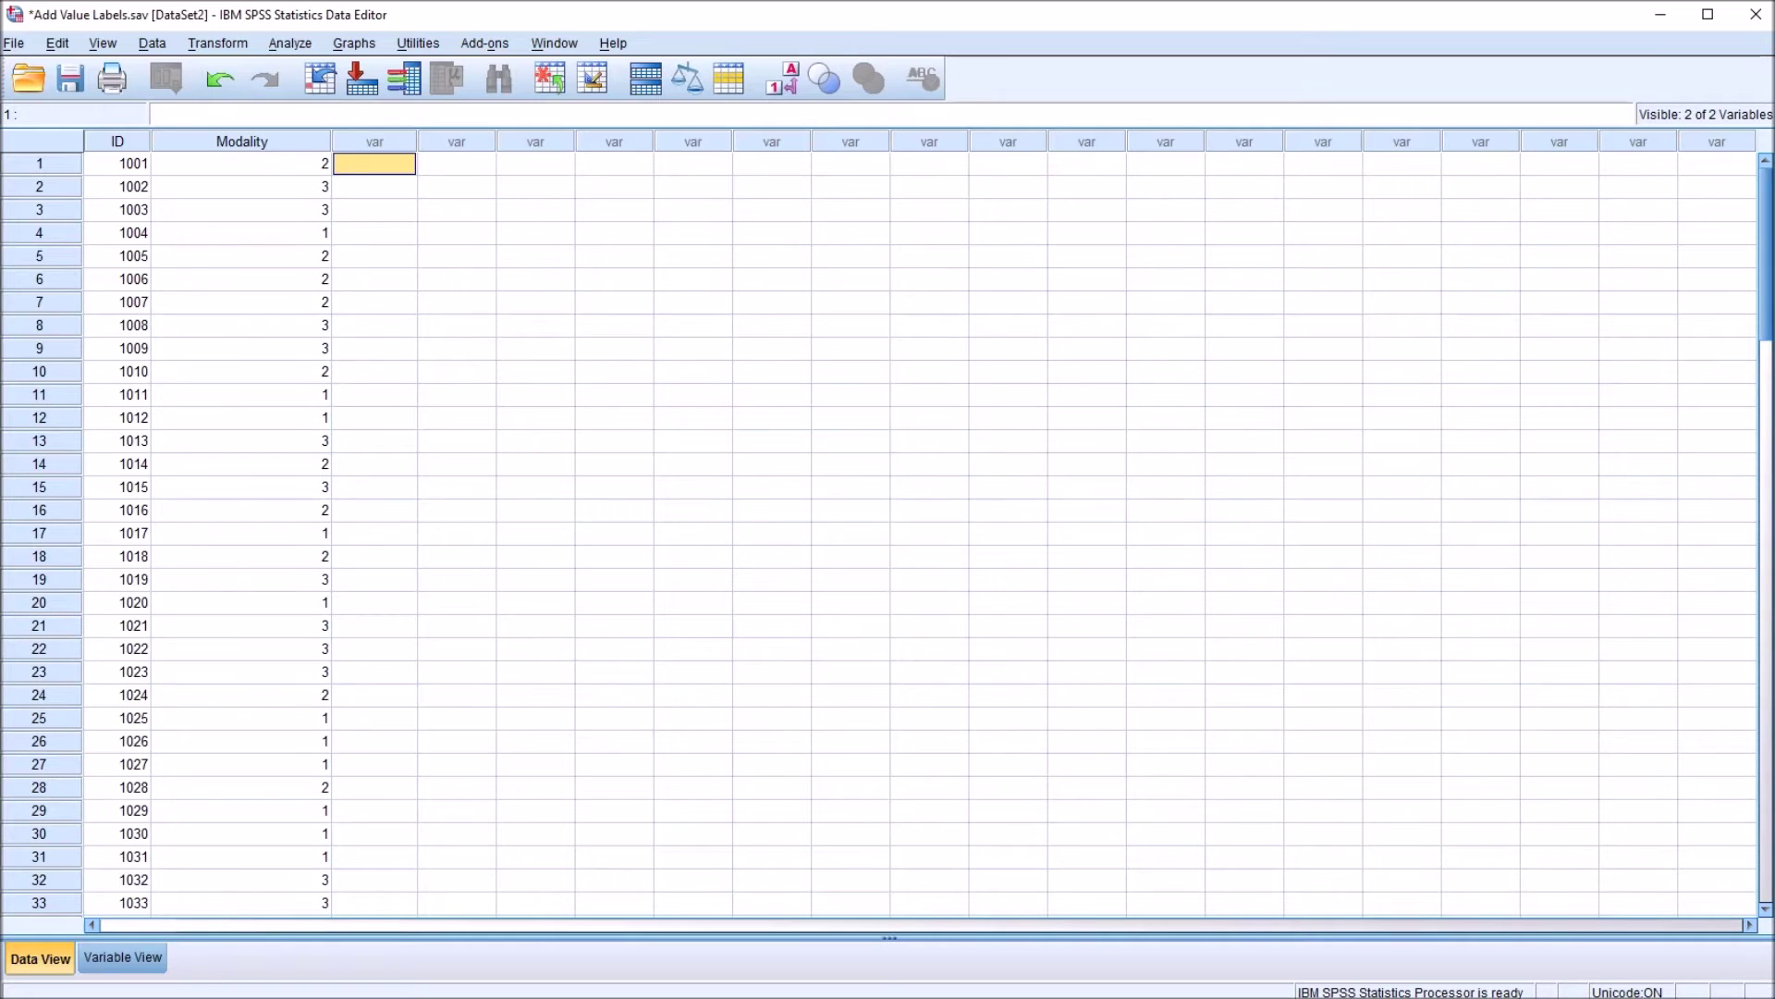
# Step: Remove the 1 = Cognitive Therapy label from Modality and return to Data View
pyautogui.click(123, 957)
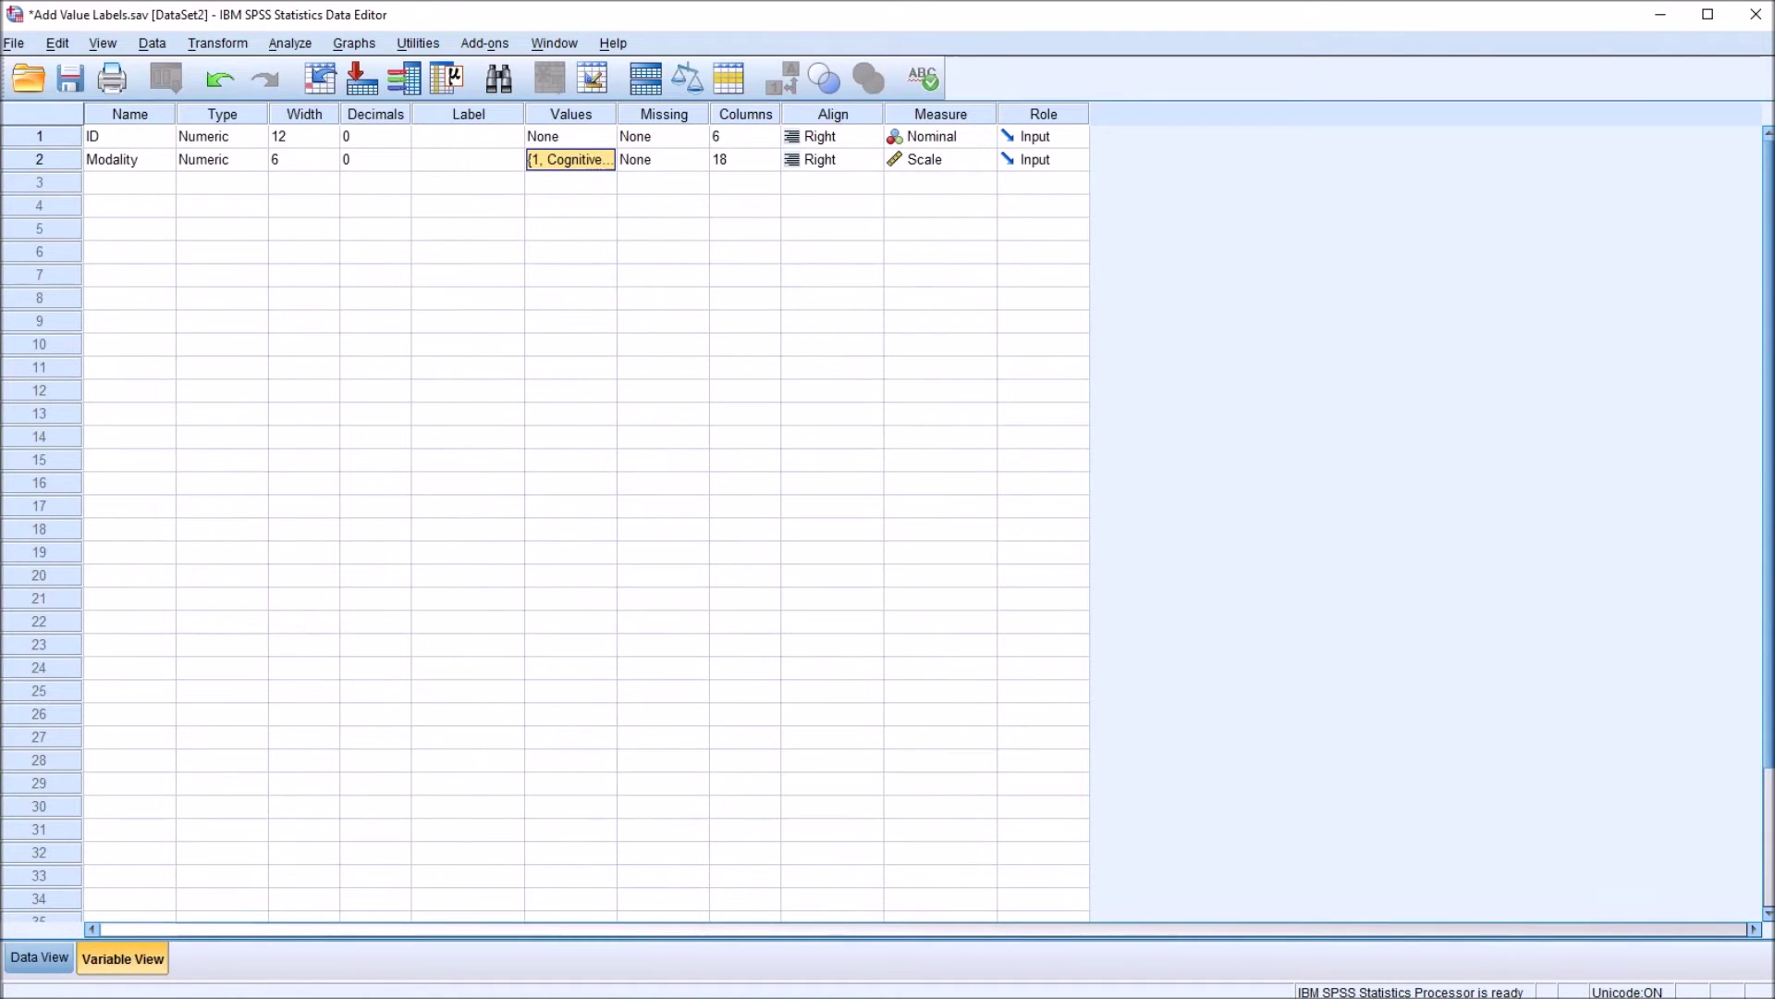
pyautogui.click(606, 159)
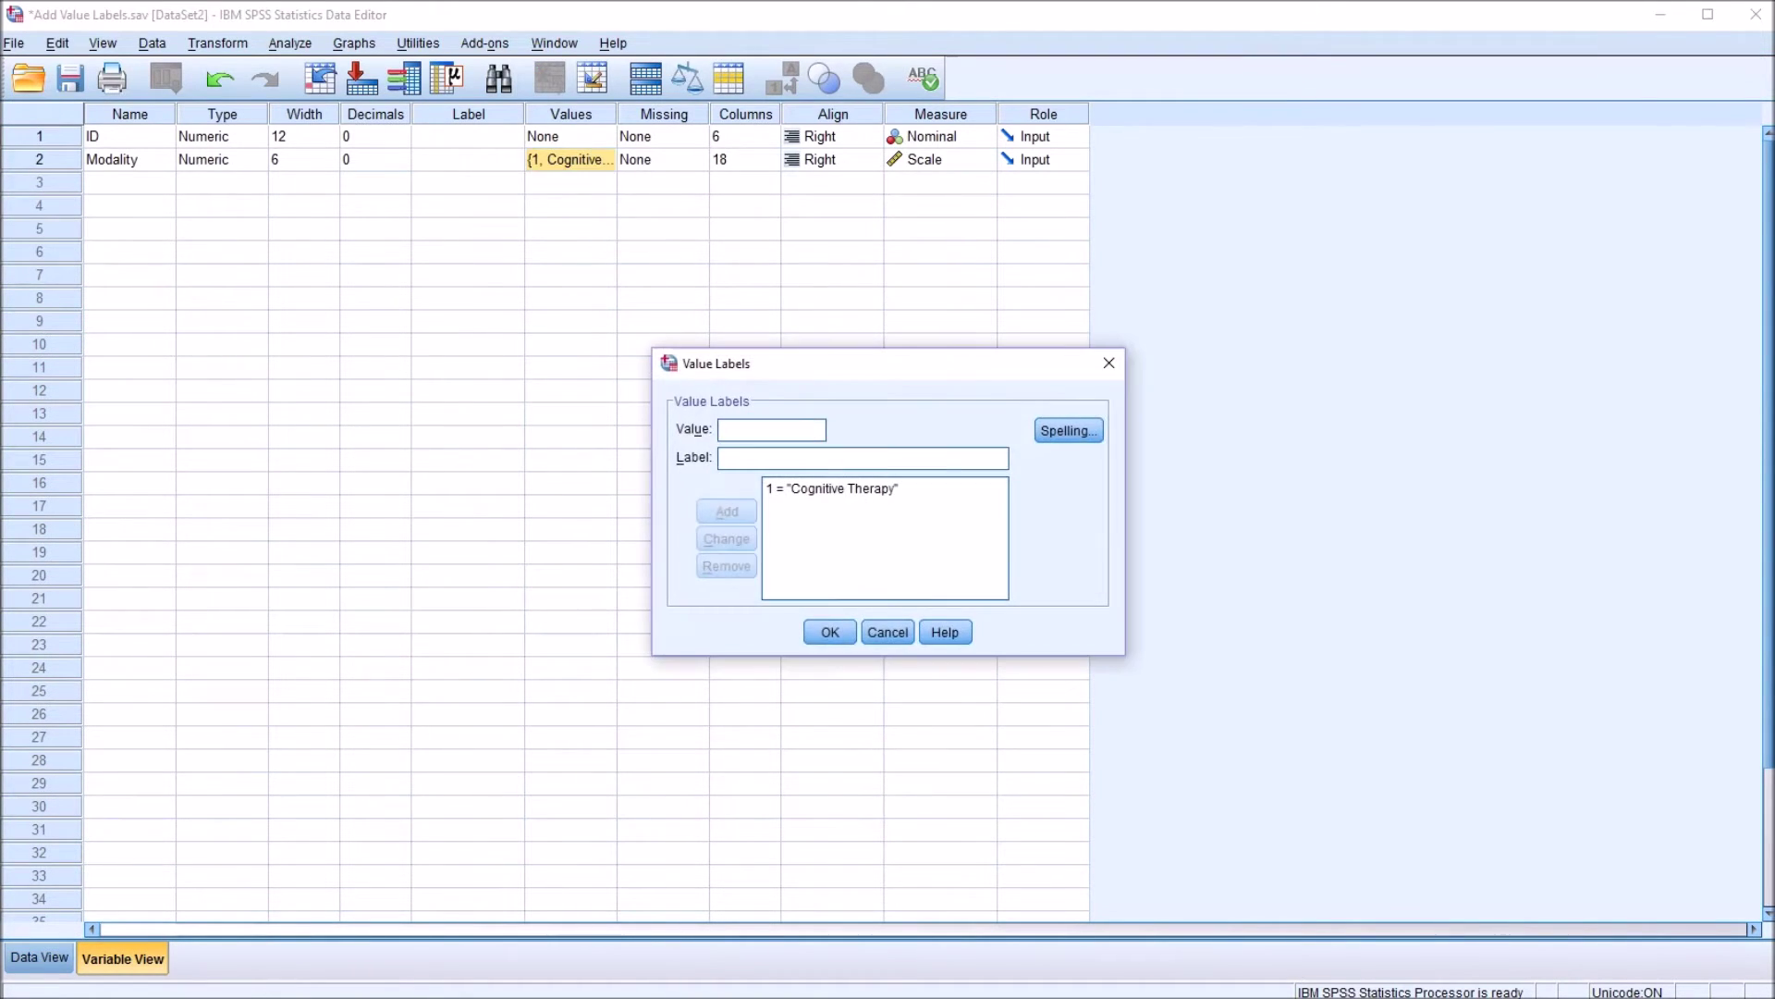
pyautogui.click(829, 488)
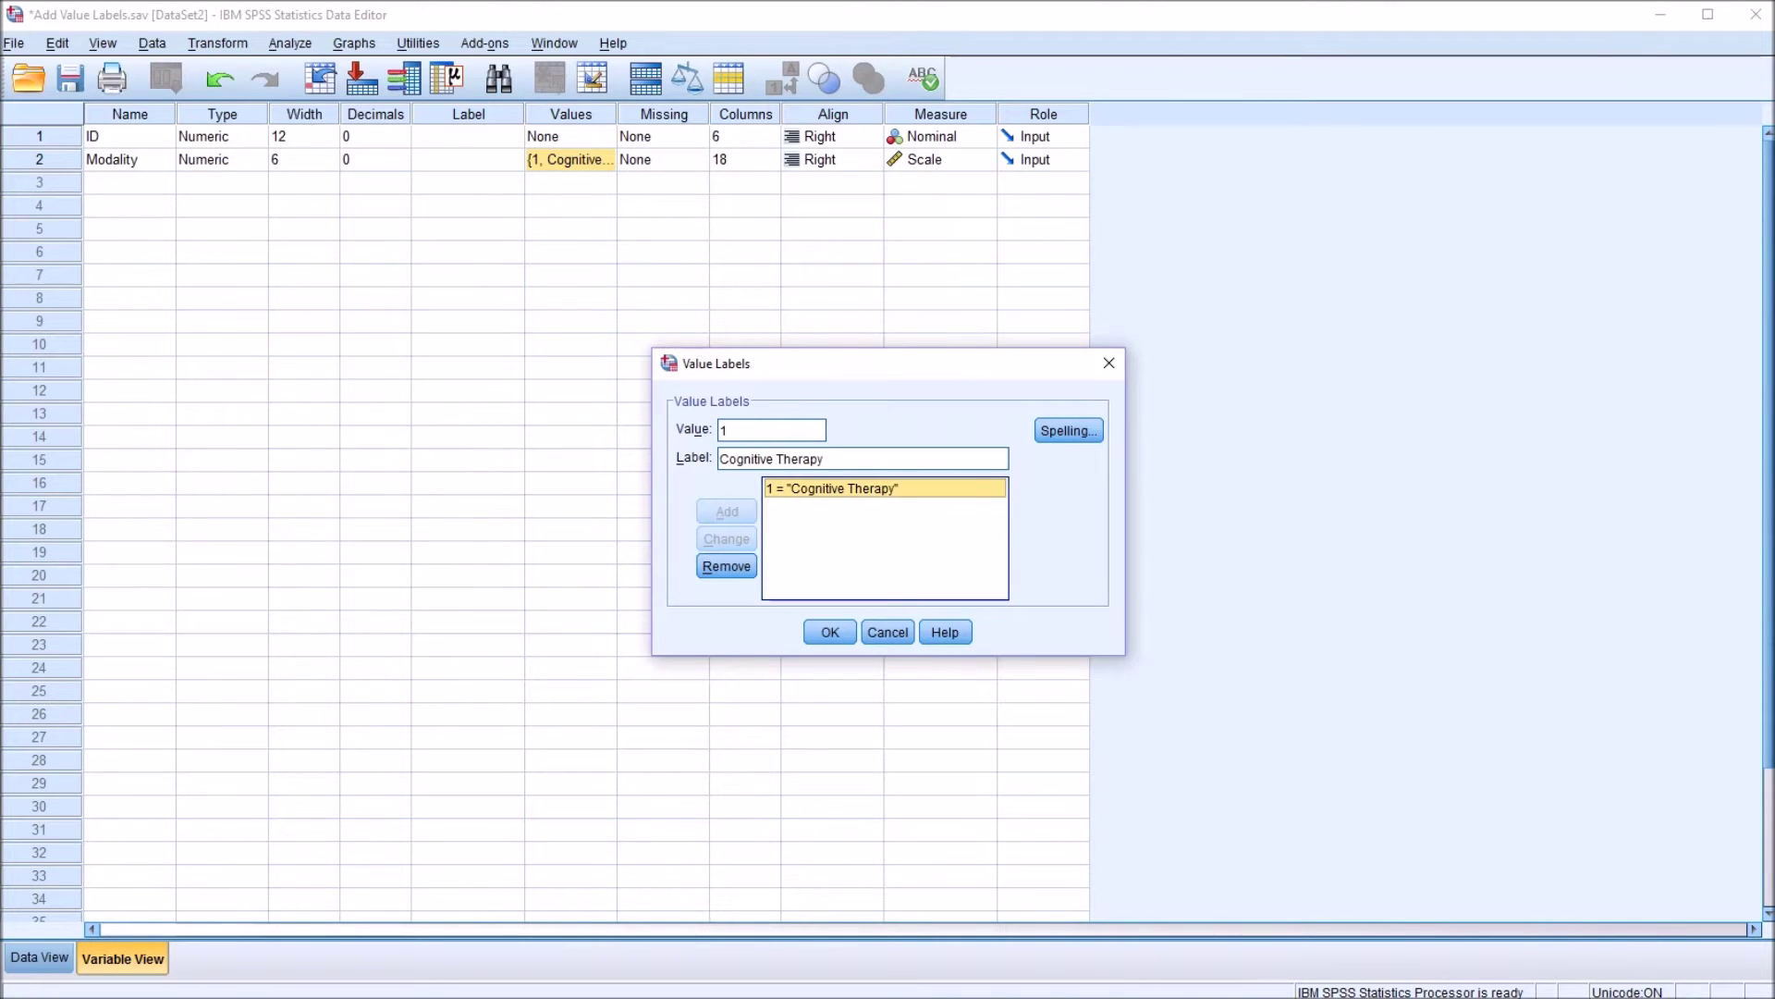
pyautogui.click(727, 565)
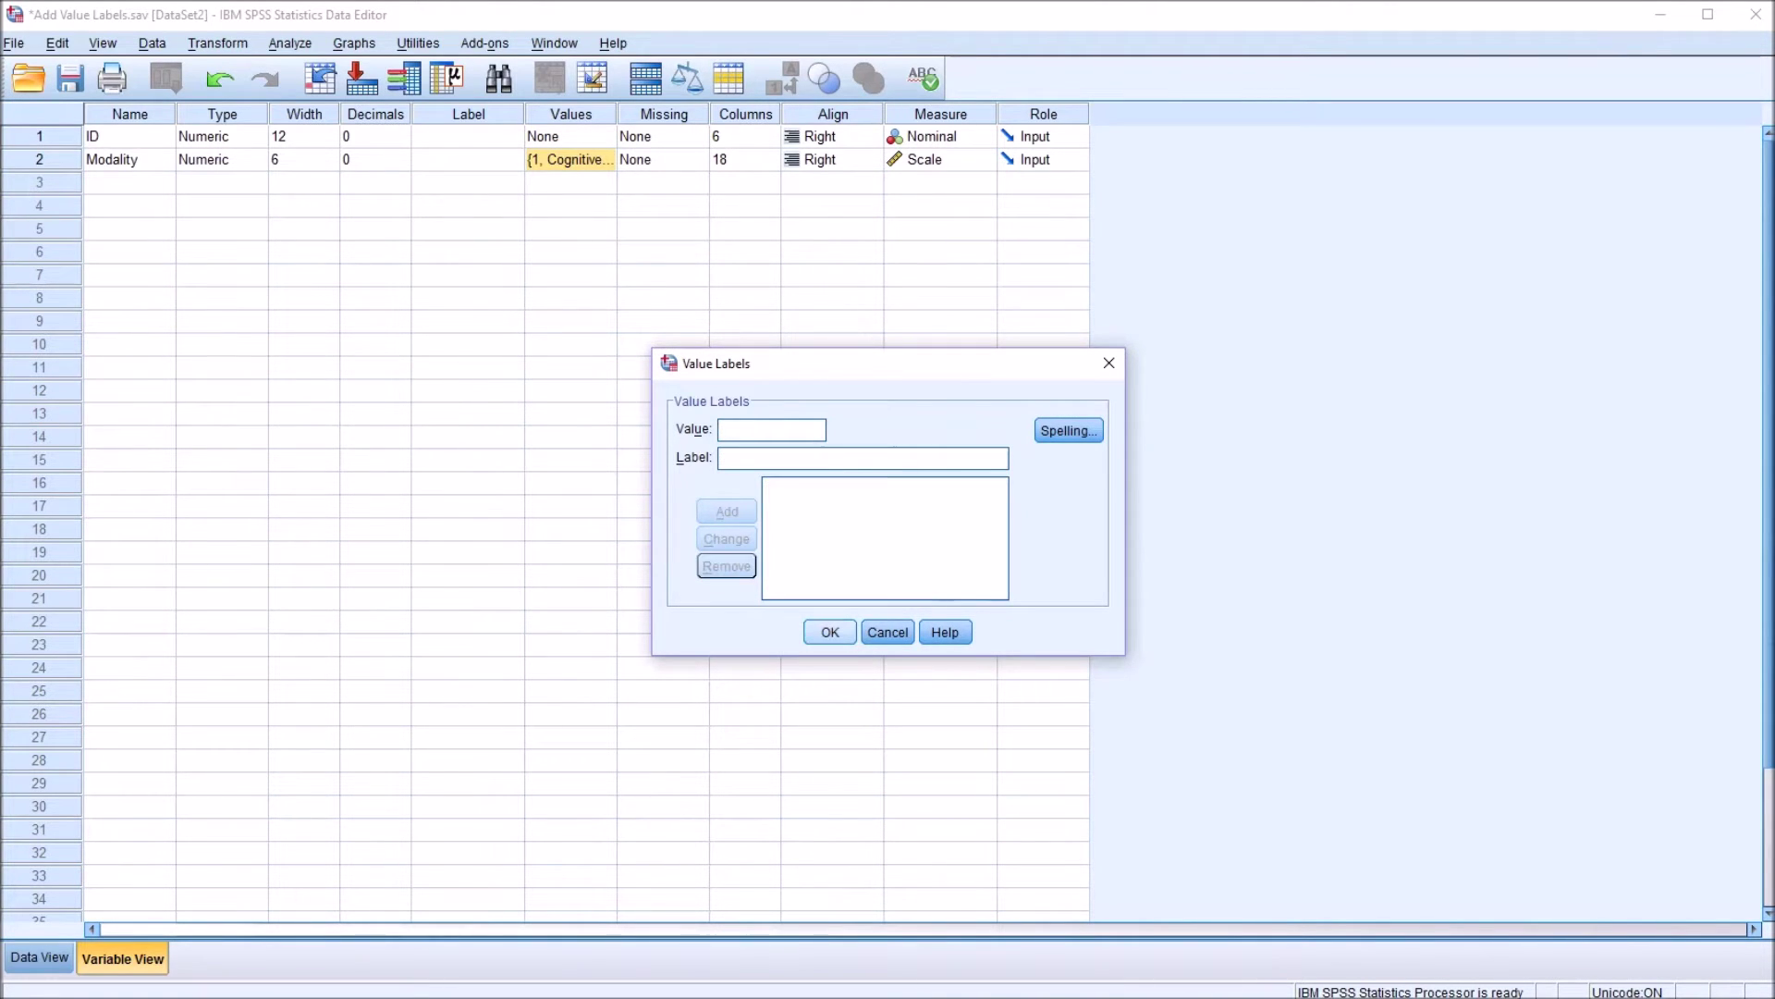
pyautogui.click(830, 631)
pyautogui.click(40, 957)
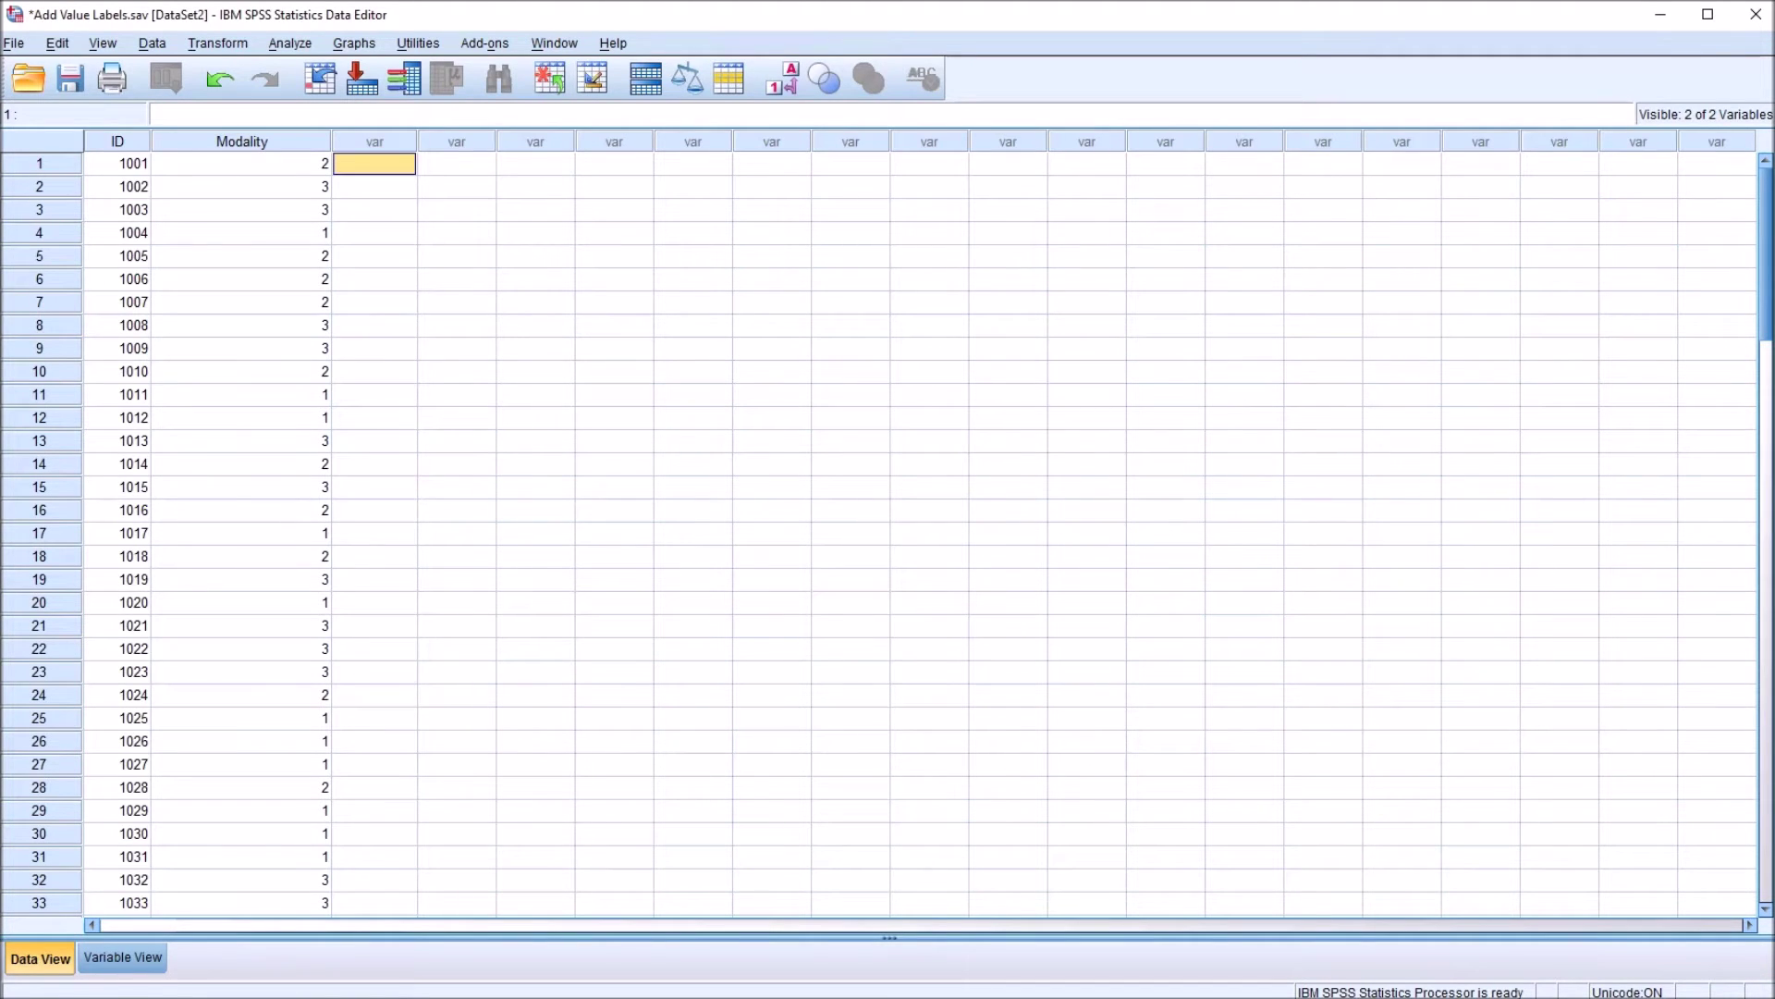
# Step: Create a new Syntax Editor window and move it aside to see the Modality values
pyautogui.hotkey('alt', 'f')
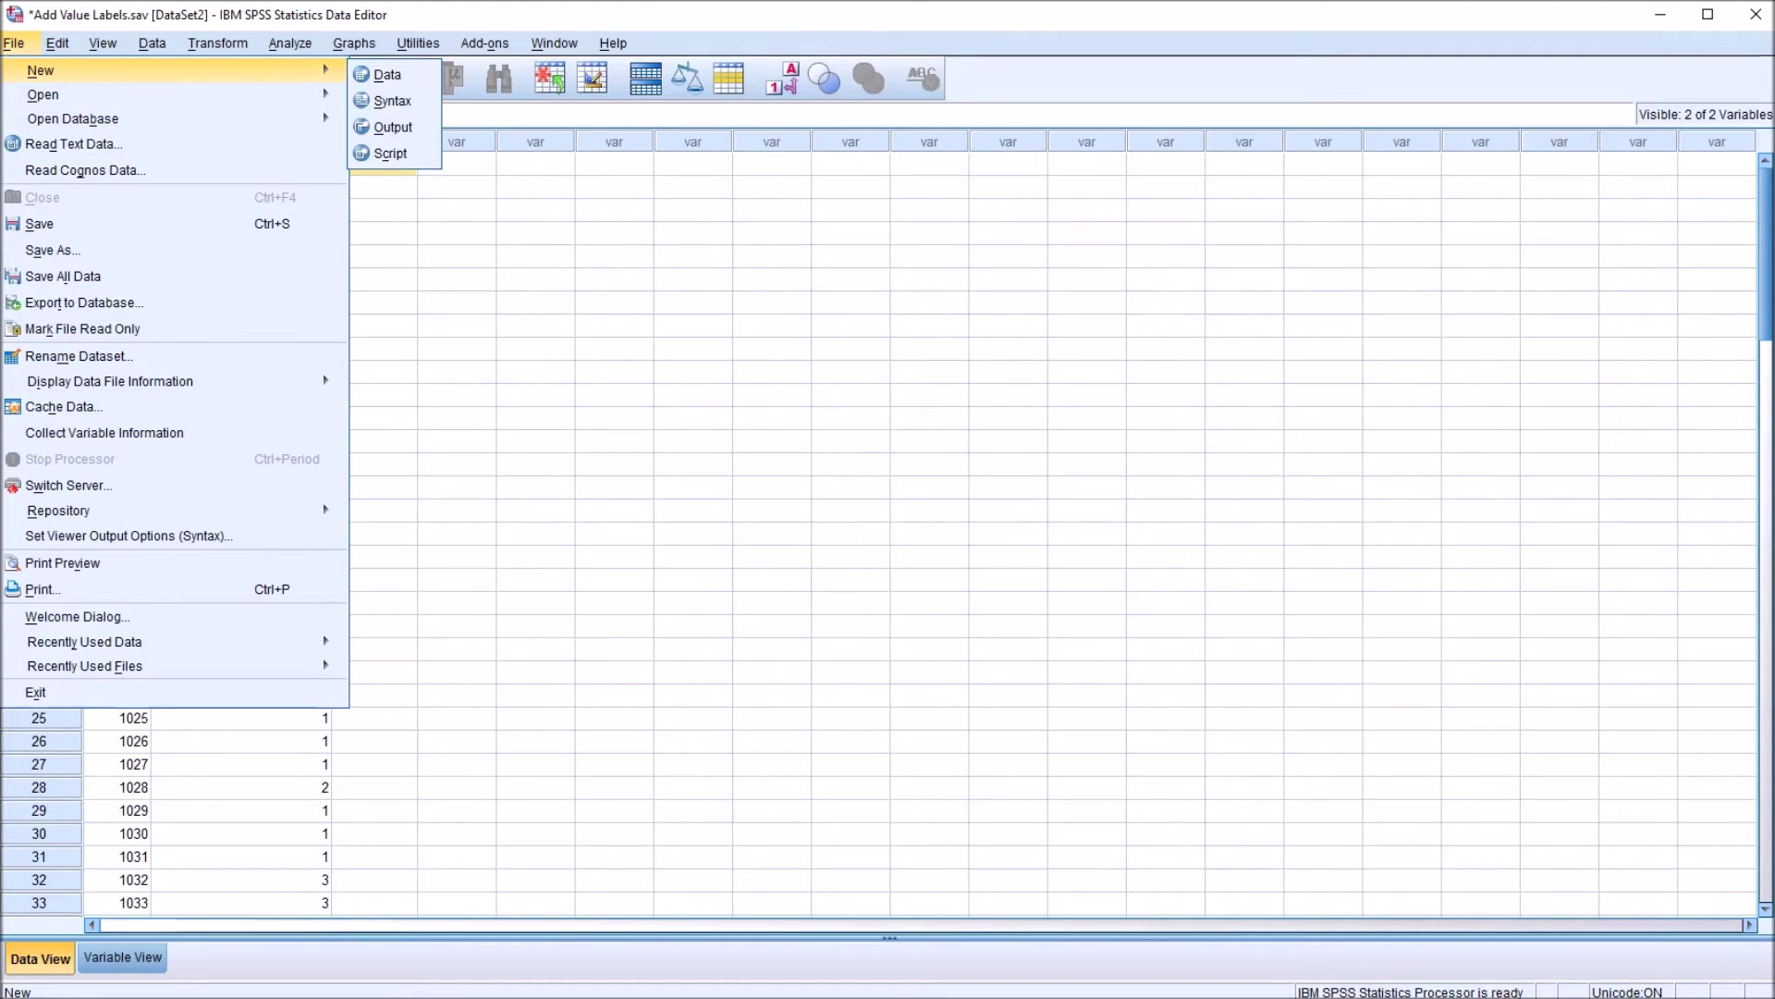
pyautogui.press('Right')
pyautogui.press('Down')
pyautogui.press('Return')
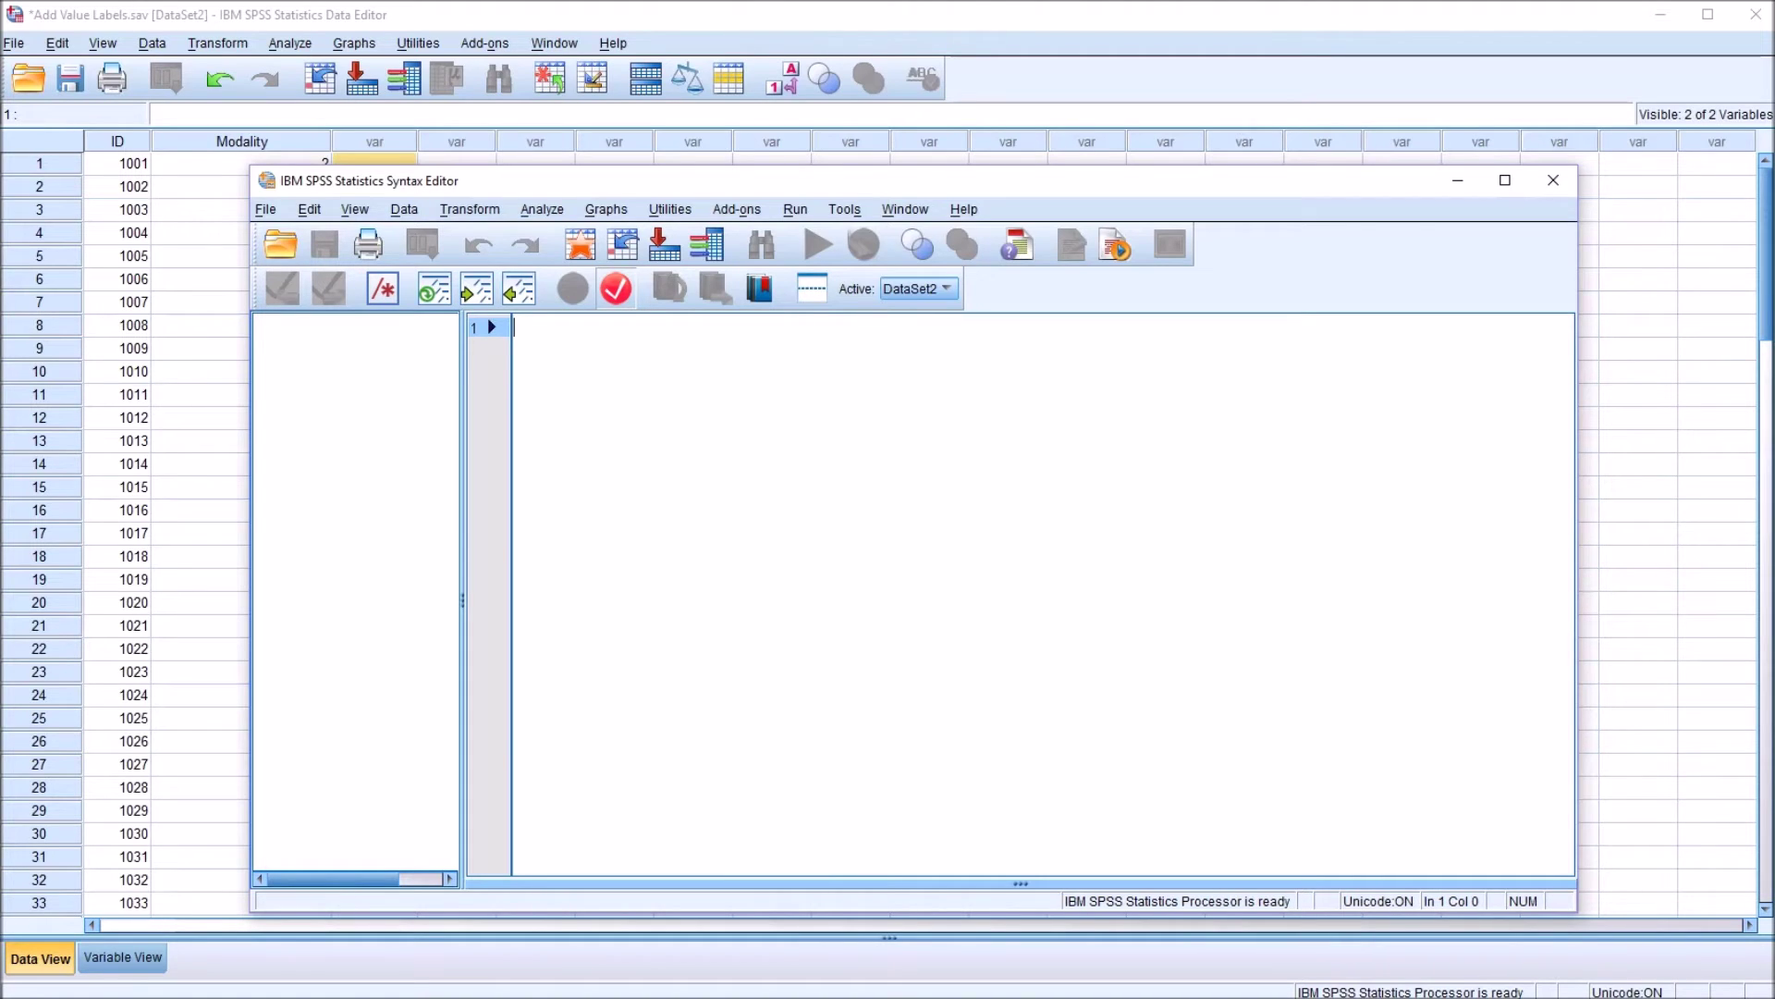
pyautogui.moveTo(503, 188); pyautogui.dragTo(614, 191)
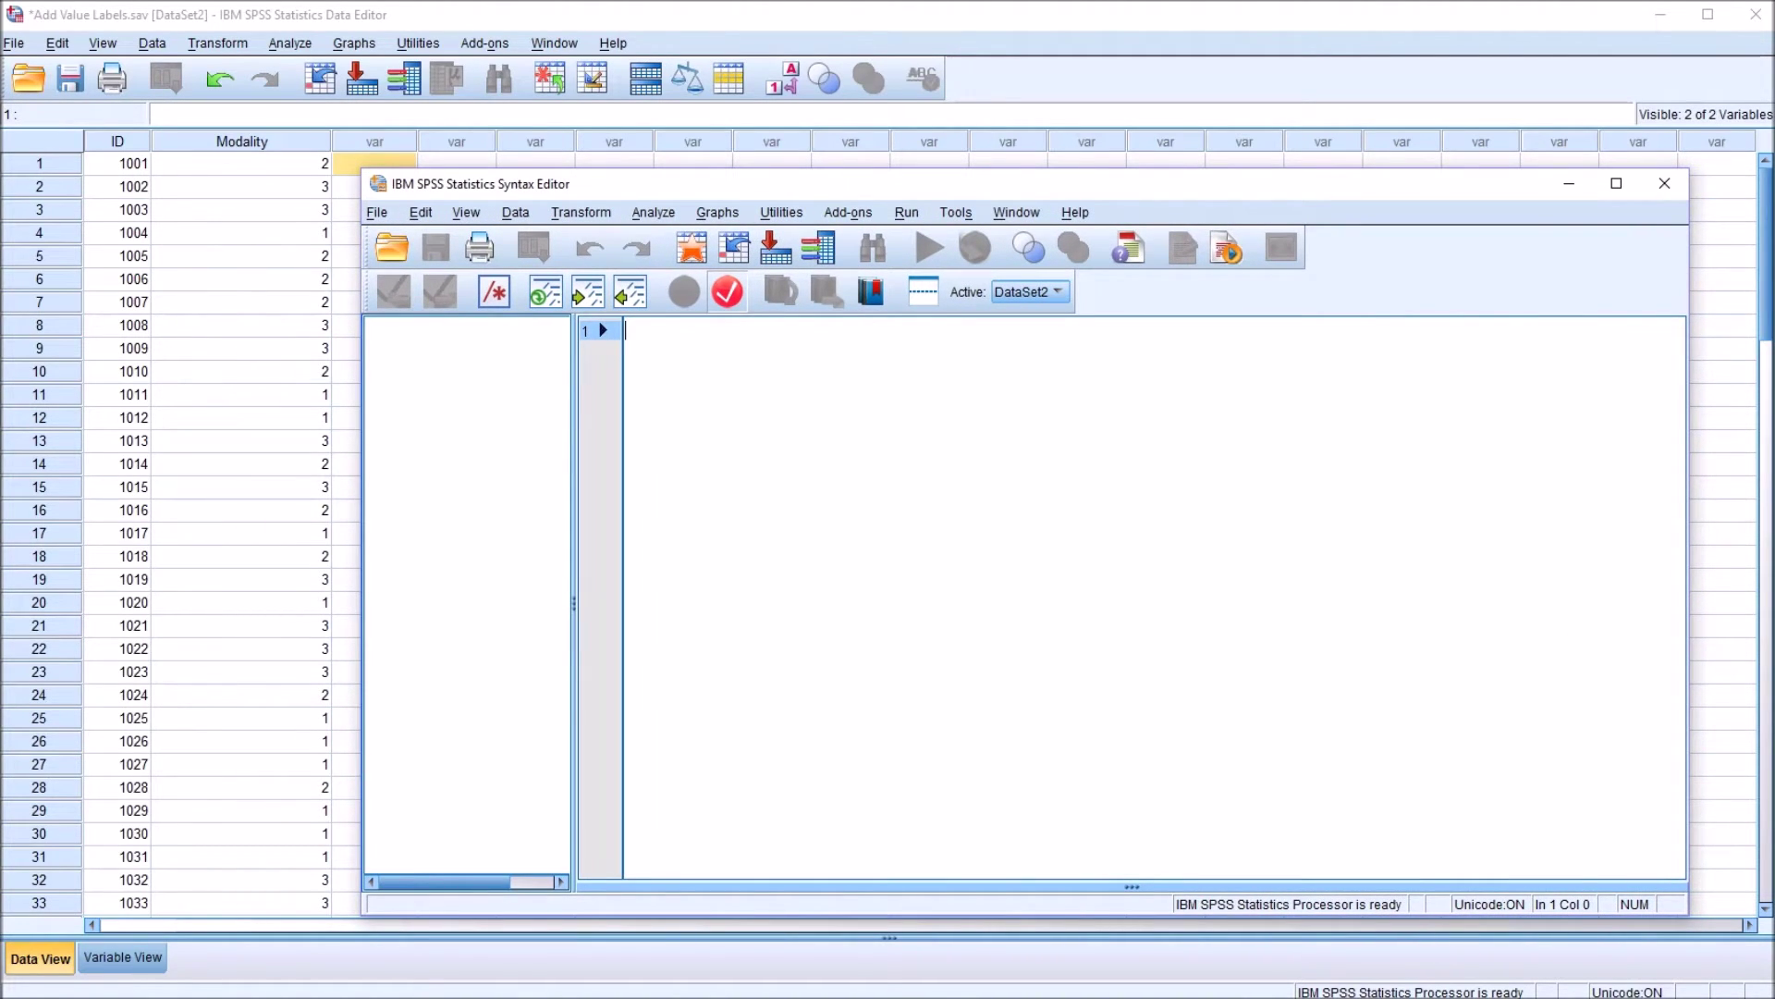
# Step: Type 'value labels Modality' followed by blank lines
pyautogui.write('value labels Modality')
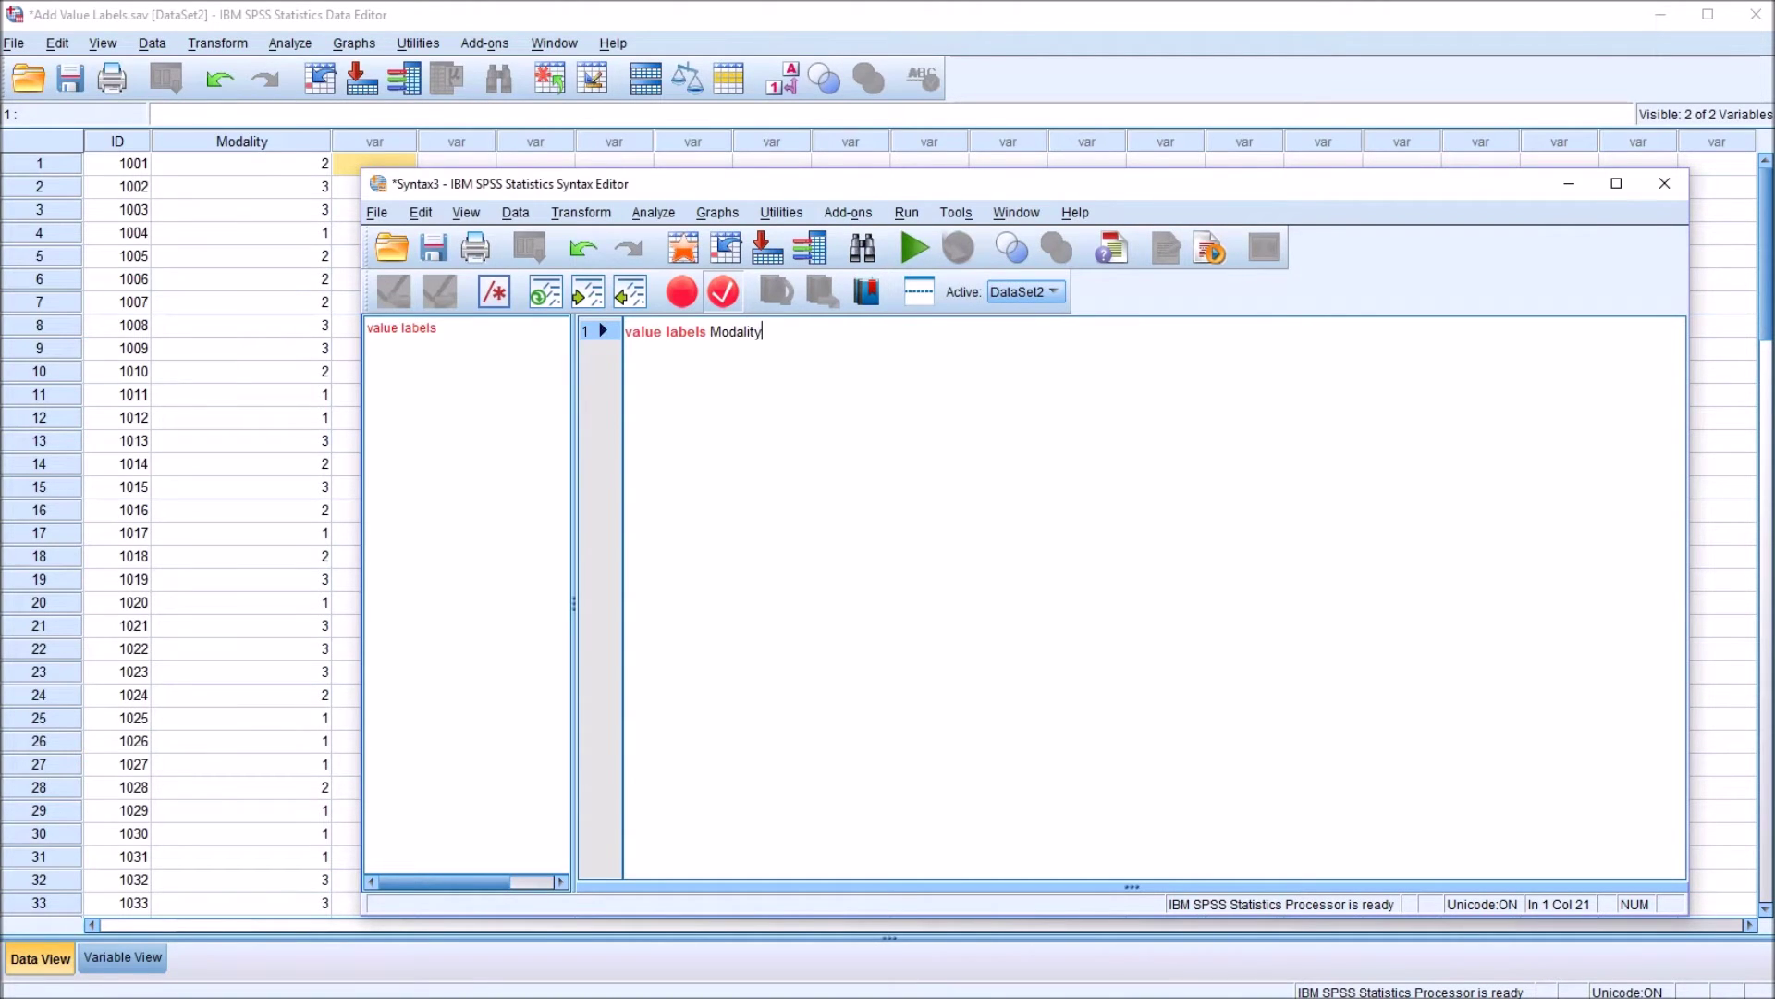
pyautogui.press('Return')
pyautogui.press('Return')
pyautogui.press('Up')
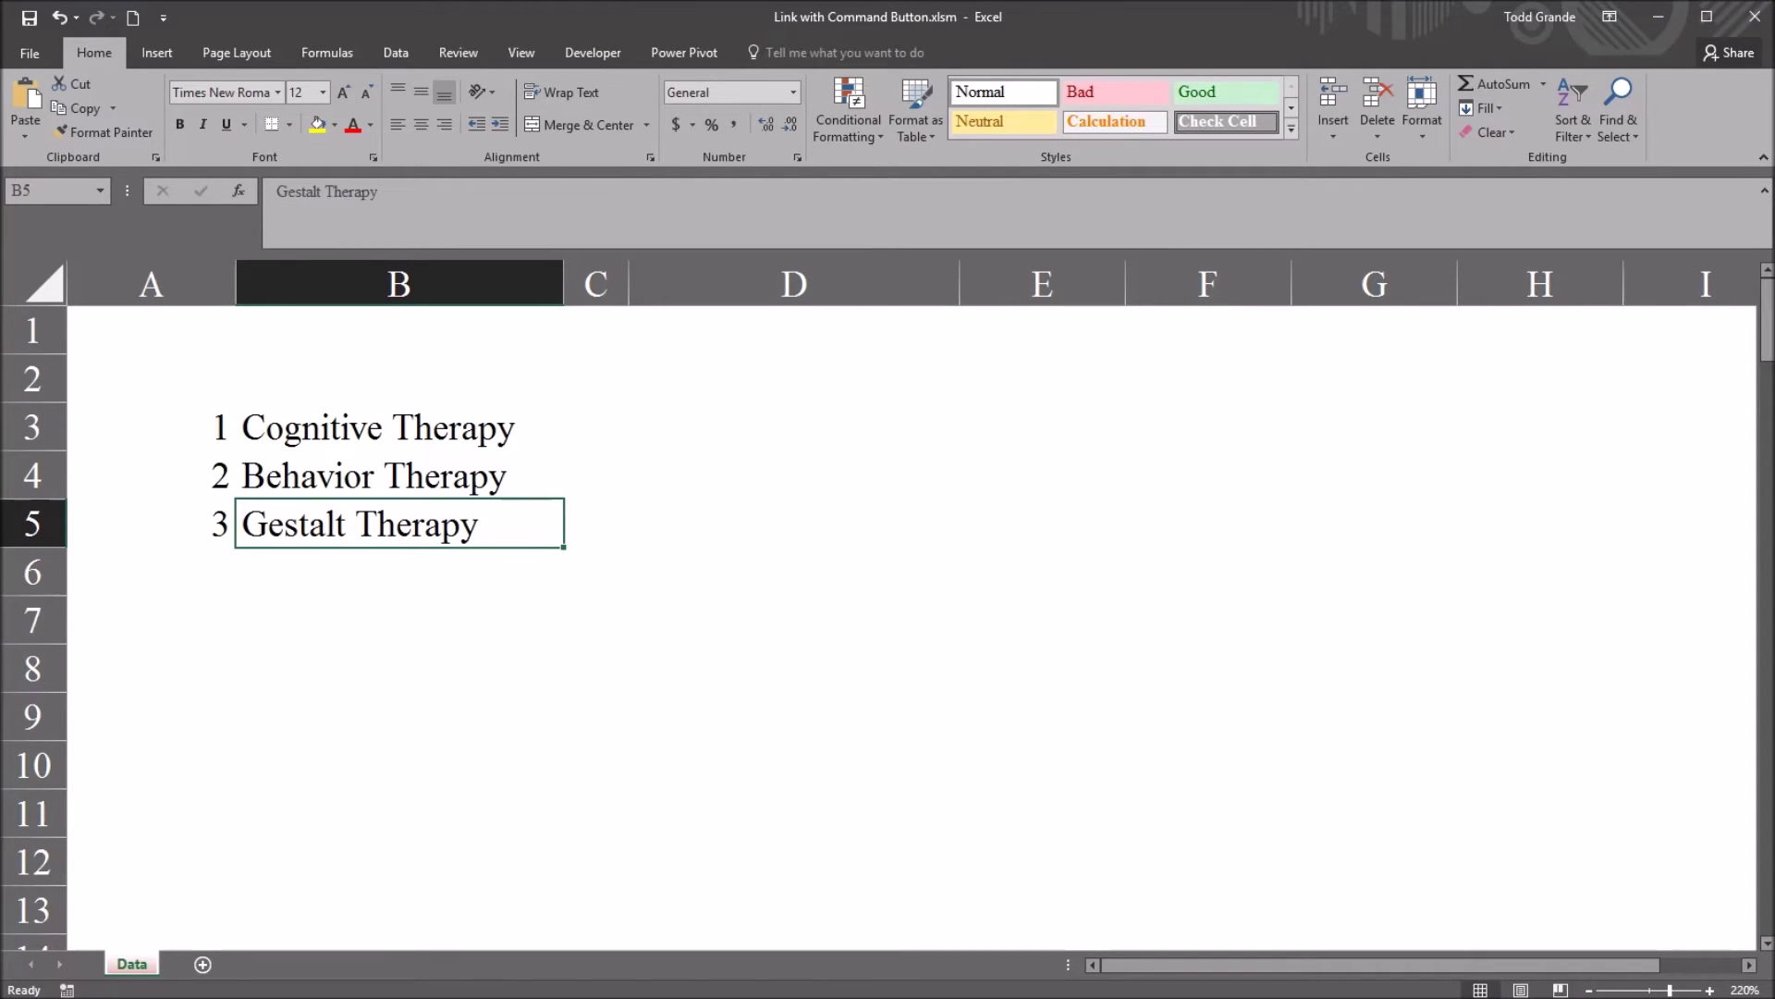
# Step: Review the codes and therapy labels in Excel cells A3:B5
pyautogui.press('Left')
pyautogui.press('Up')
pyautogui.press('Up')
pyautogui.press('Down')
pyautogui.press('Down')
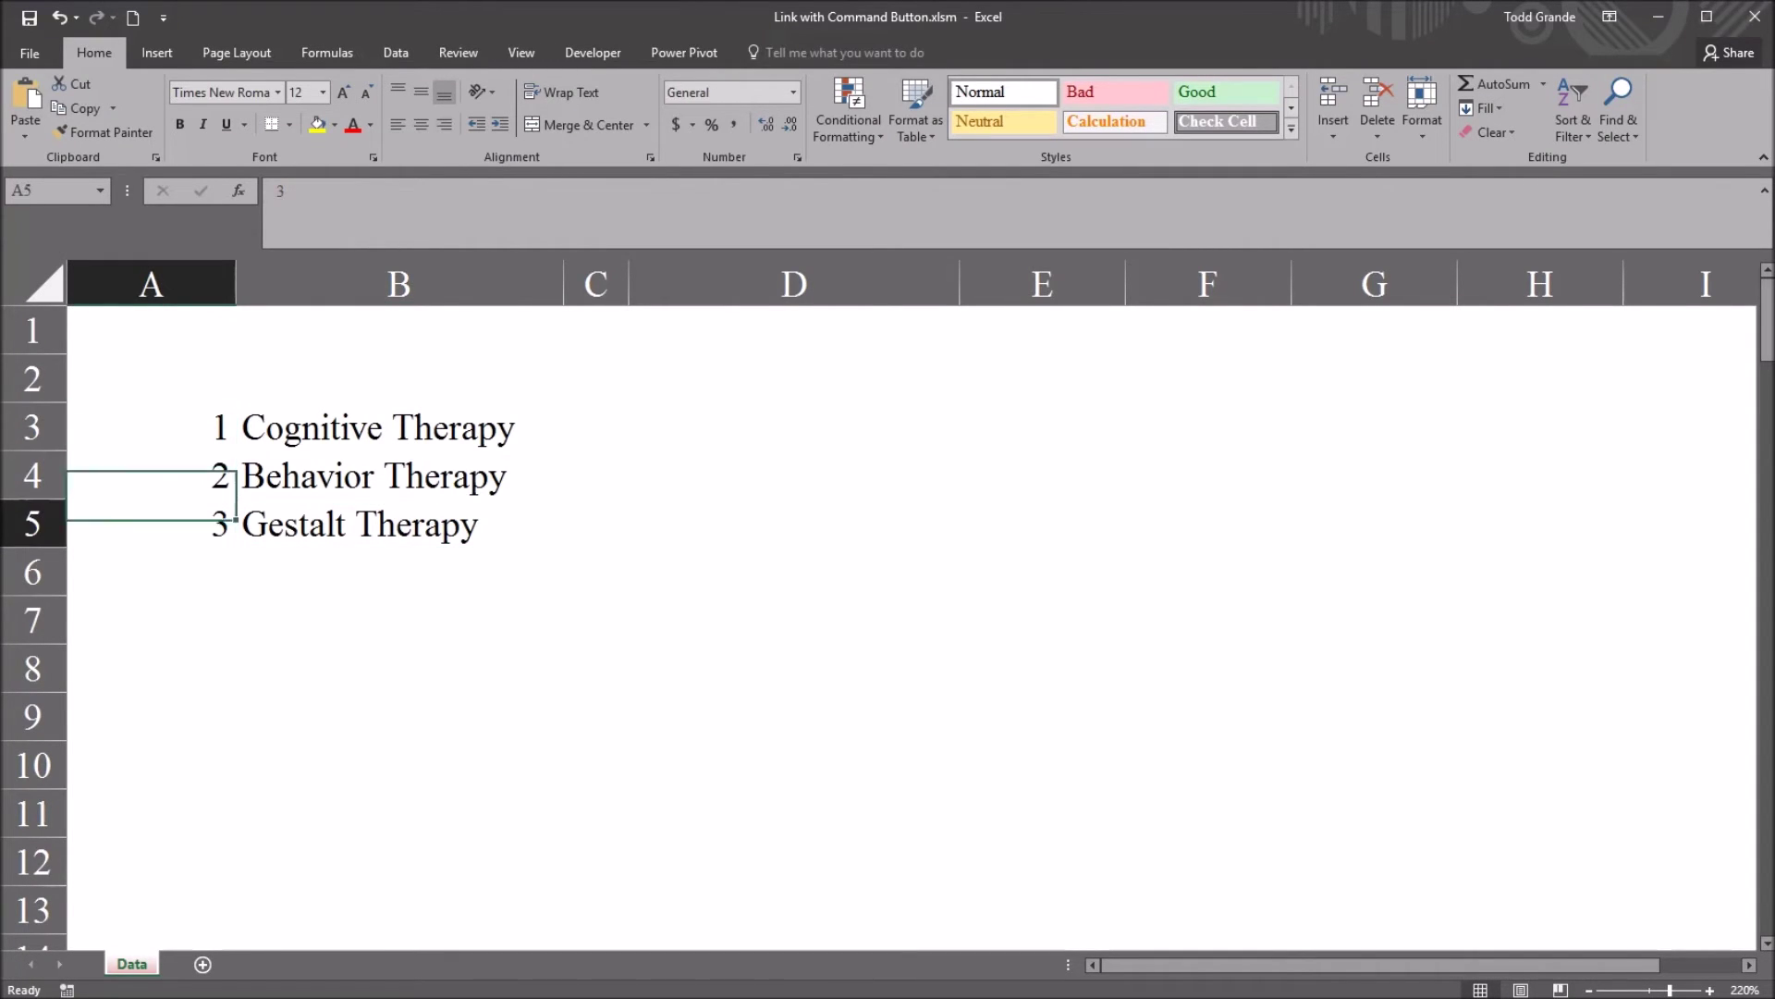
pyautogui.press('Right')
pyautogui.press('Up')
pyautogui.press('Up')
pyautogui.press('Down')
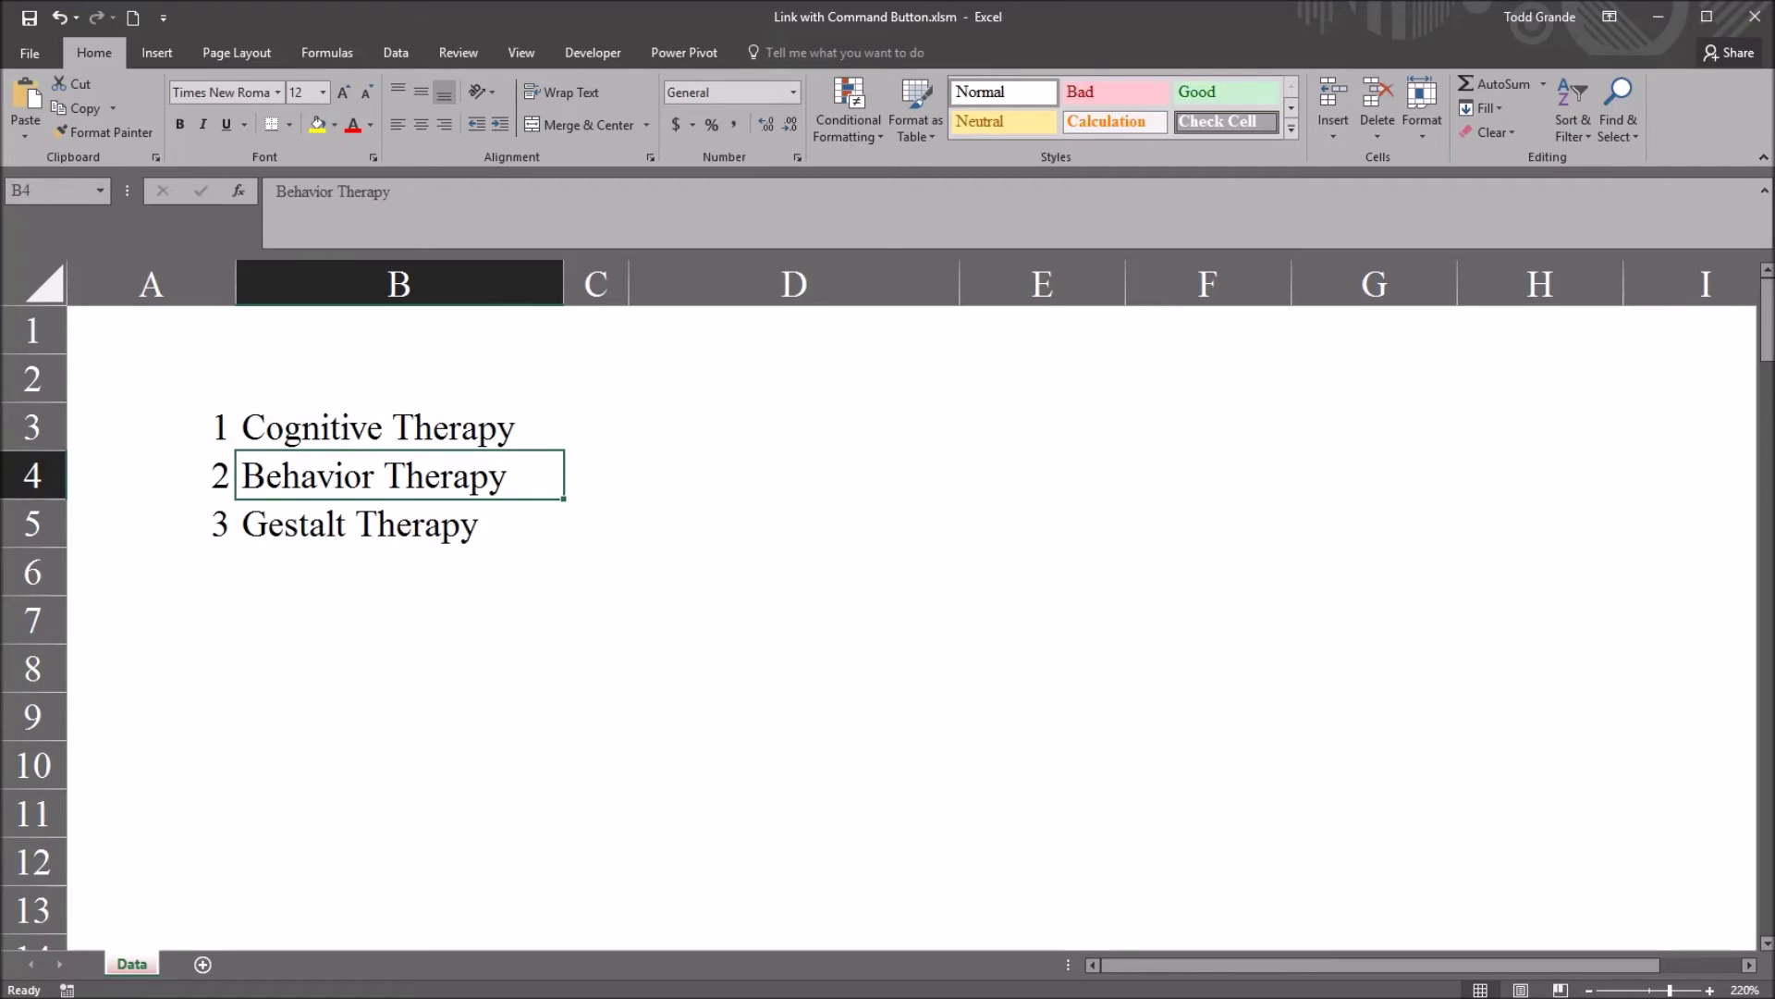
pyautogui.press('Down')
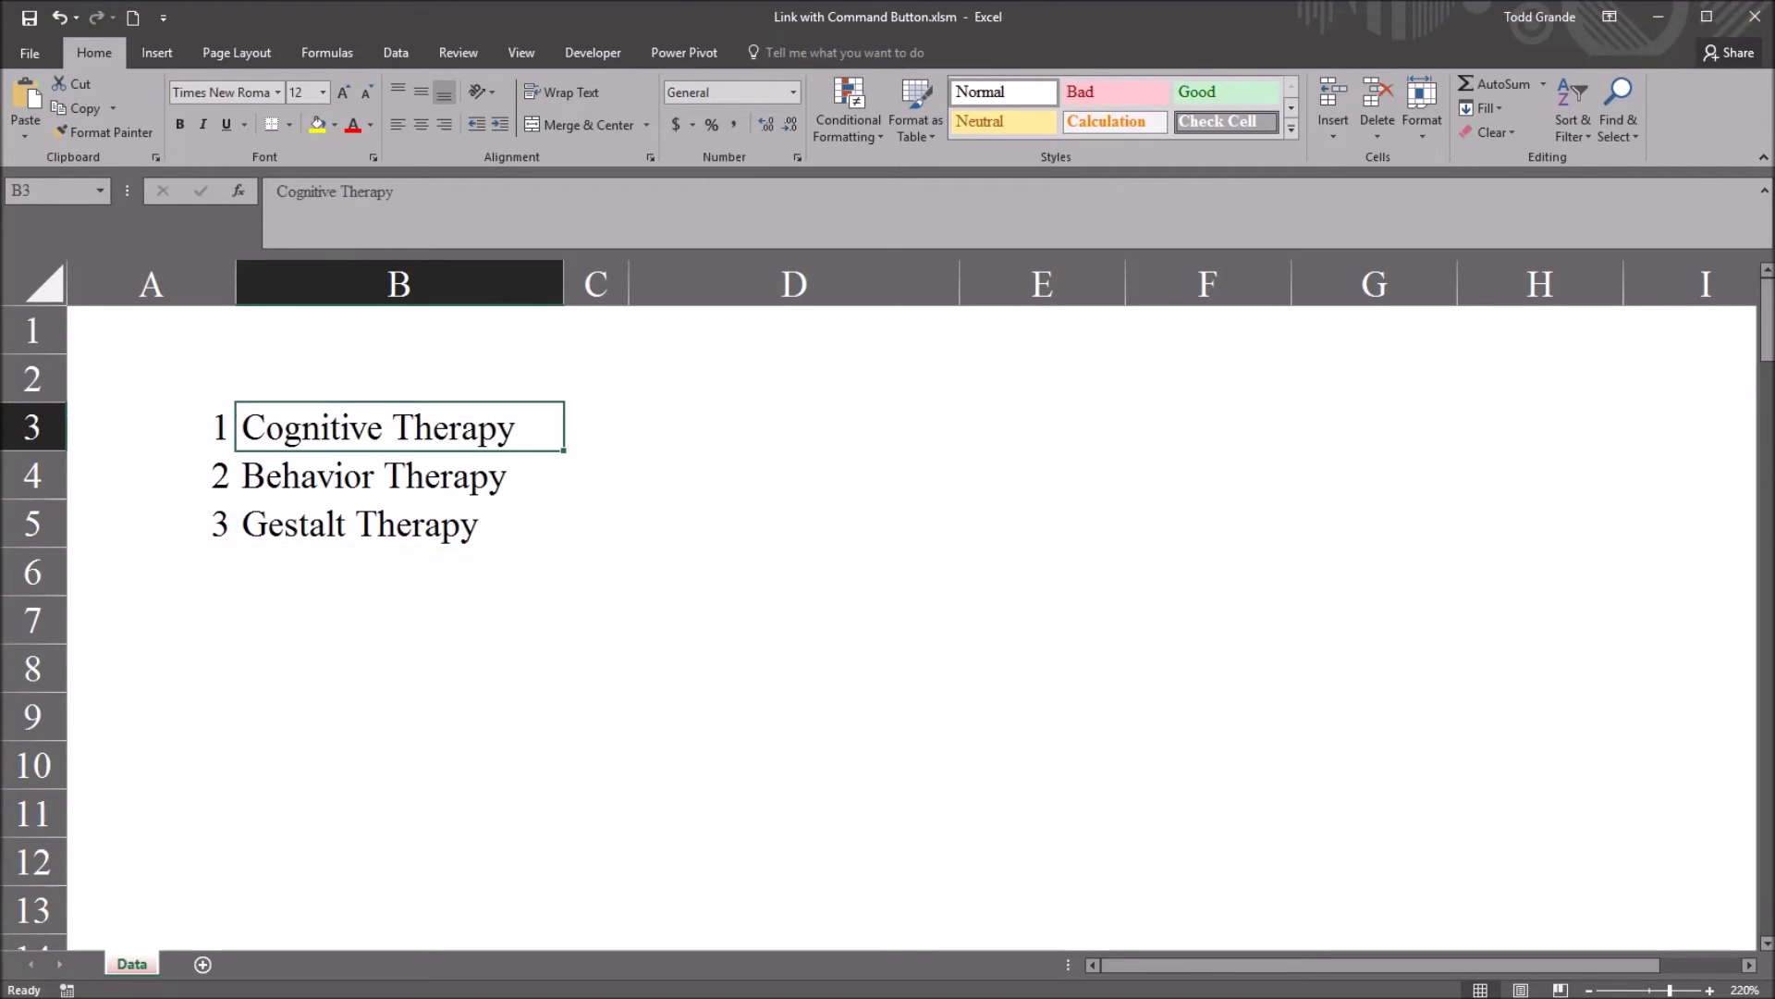
pyautogui.press('Down')
pyautogui.press('Down')
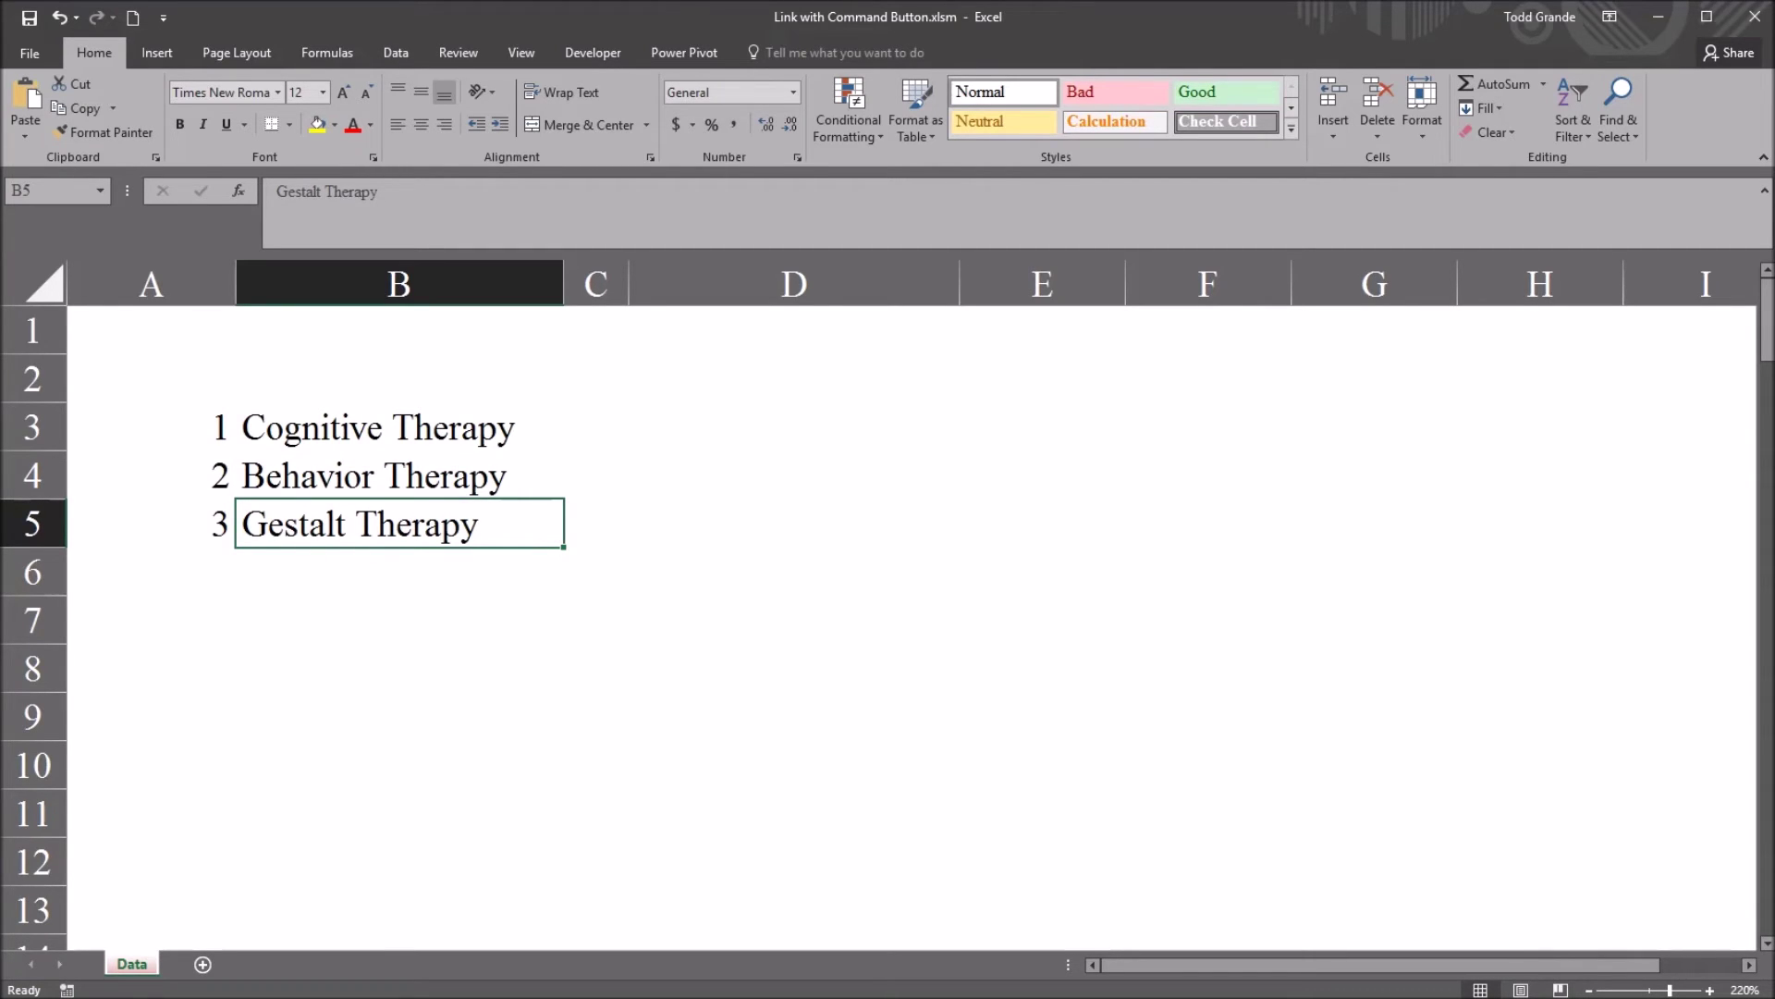
pyautogui.moveTo(151, 426); pyautogui.dragTo(399, 523)
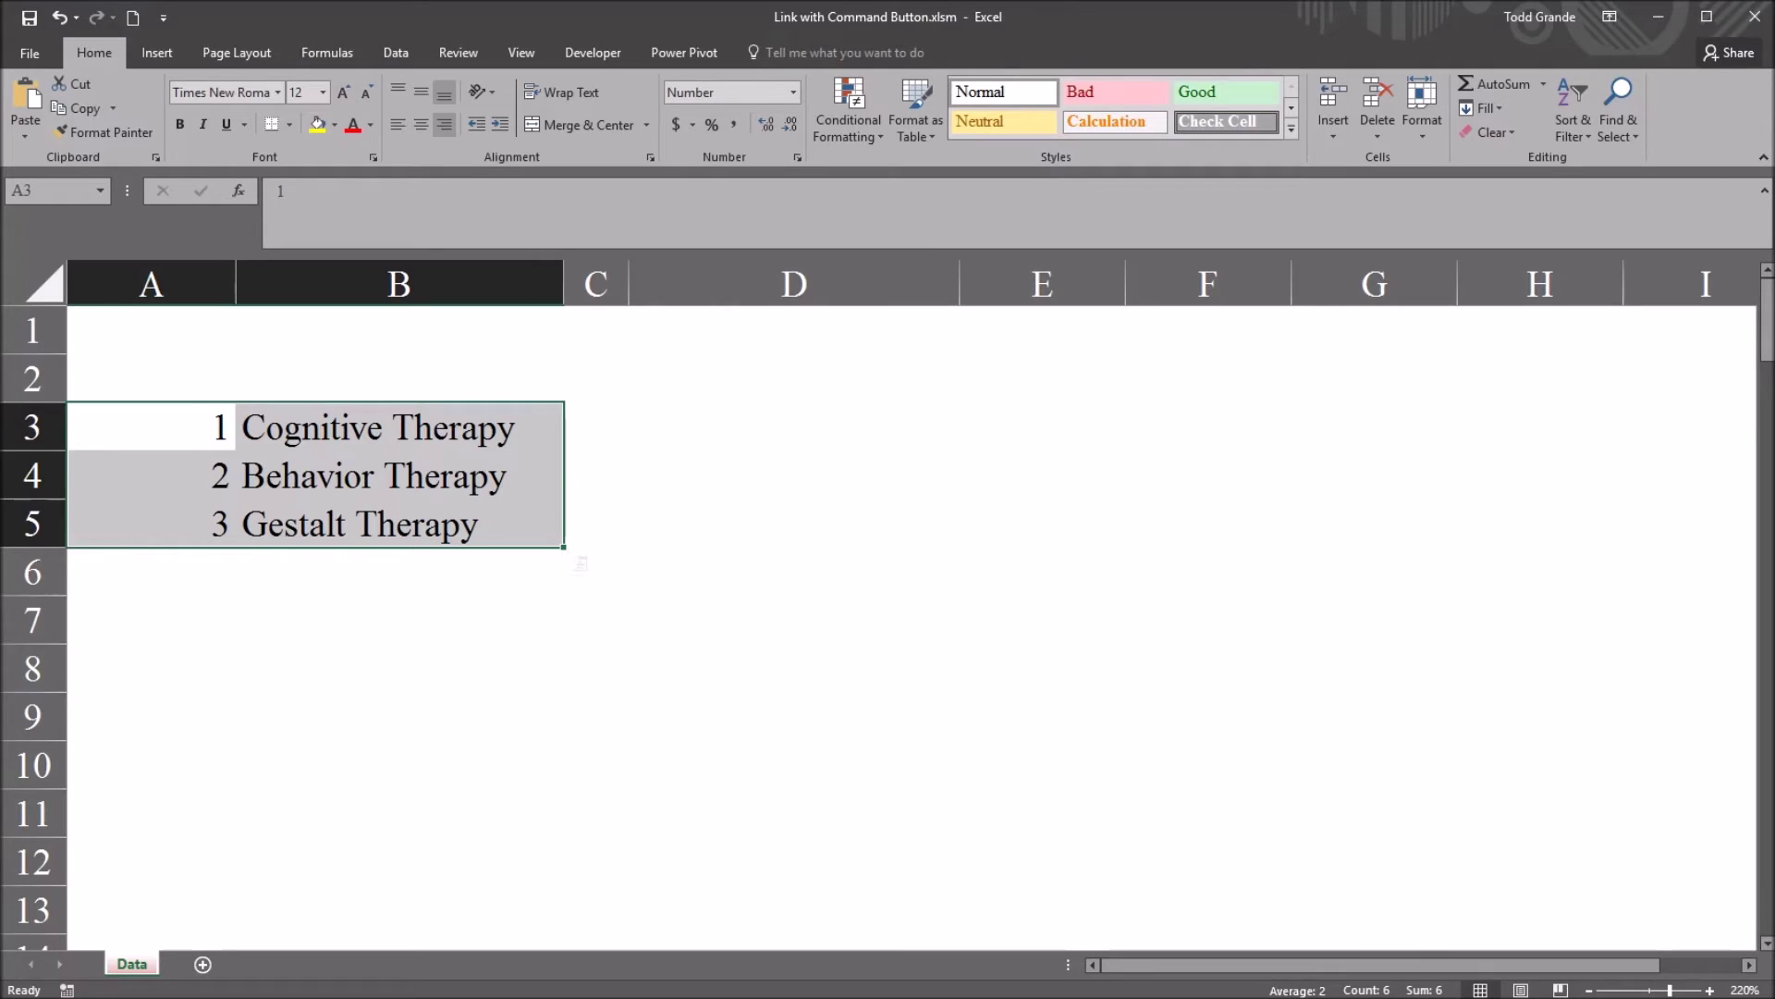
pyautogui.press('Right')
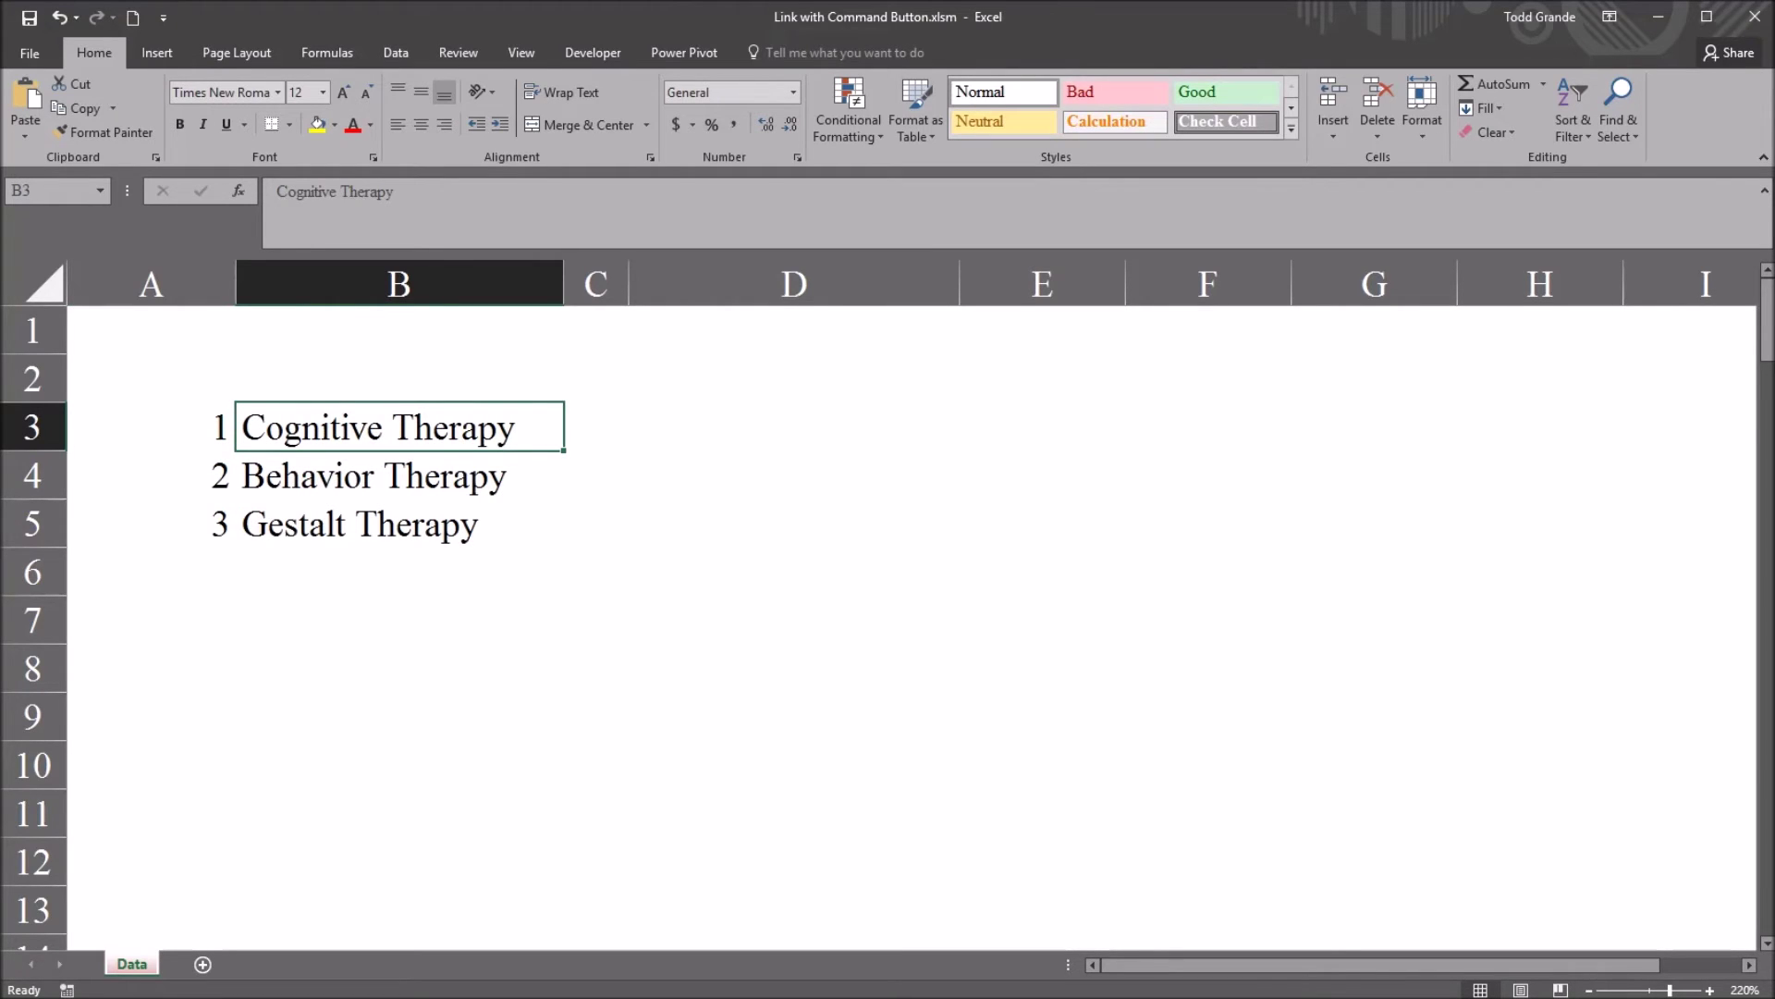
pyautogui.press('Down')
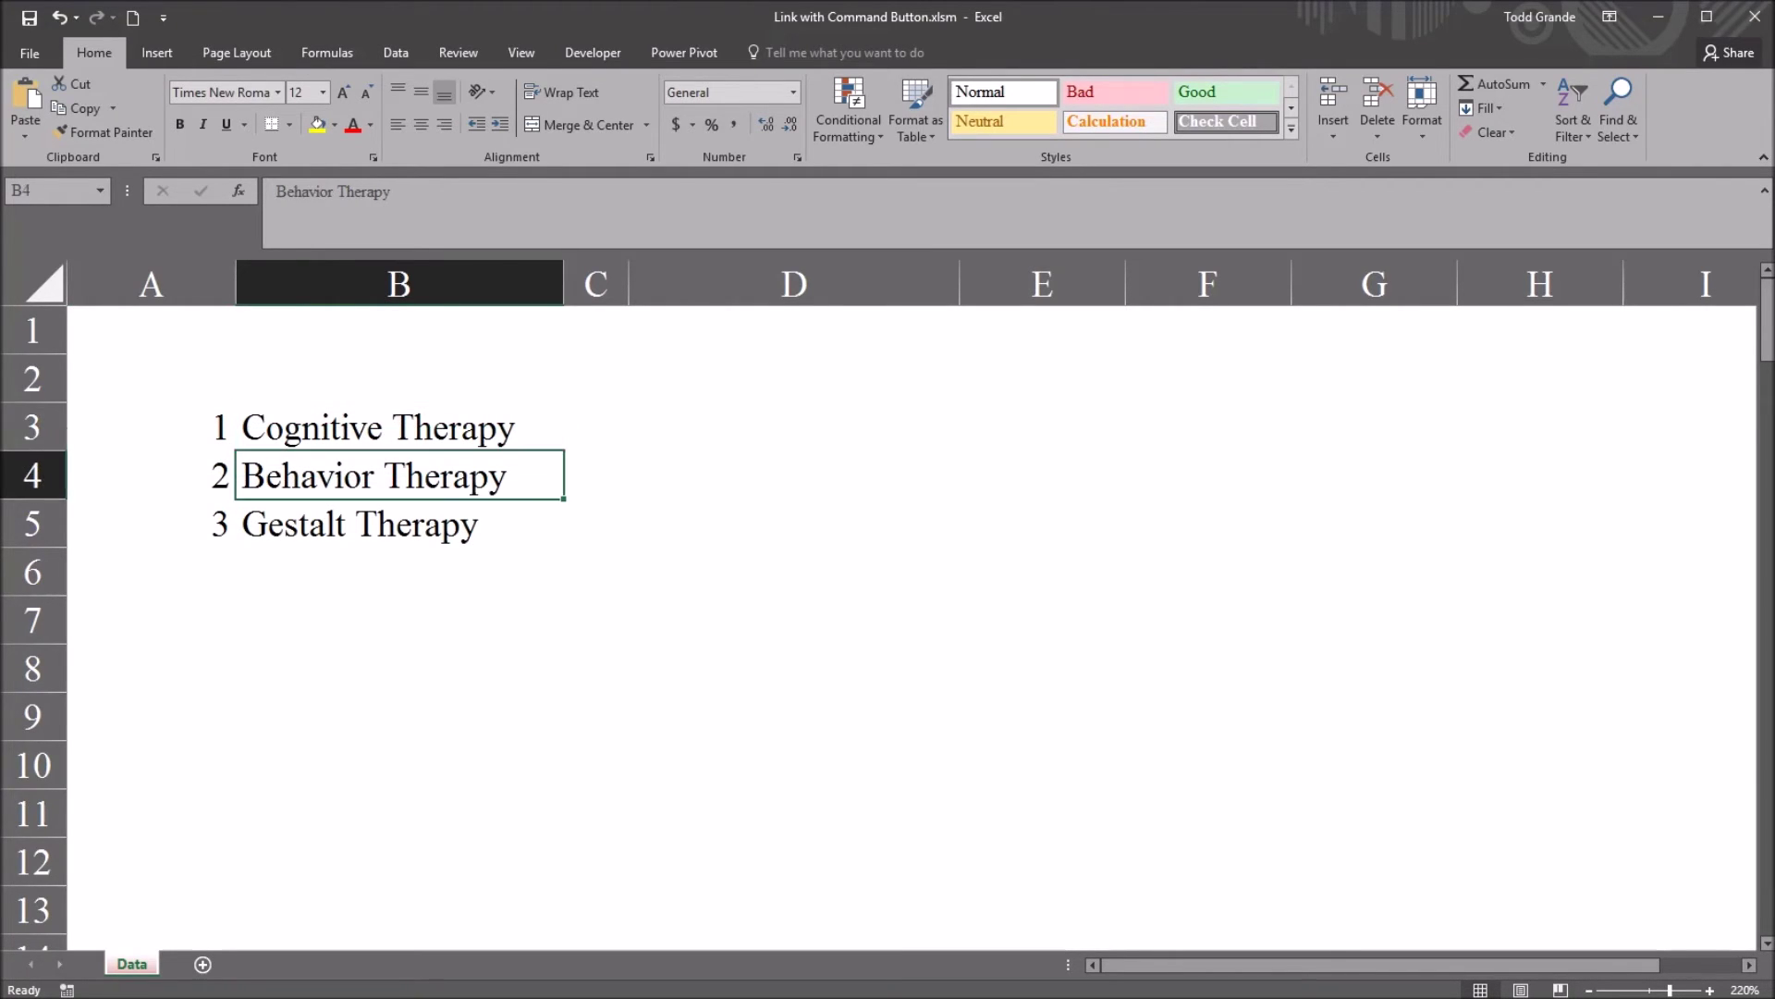
pyautogui.press('Down')
pyautogui.hotkey('ctrl', 'Up')
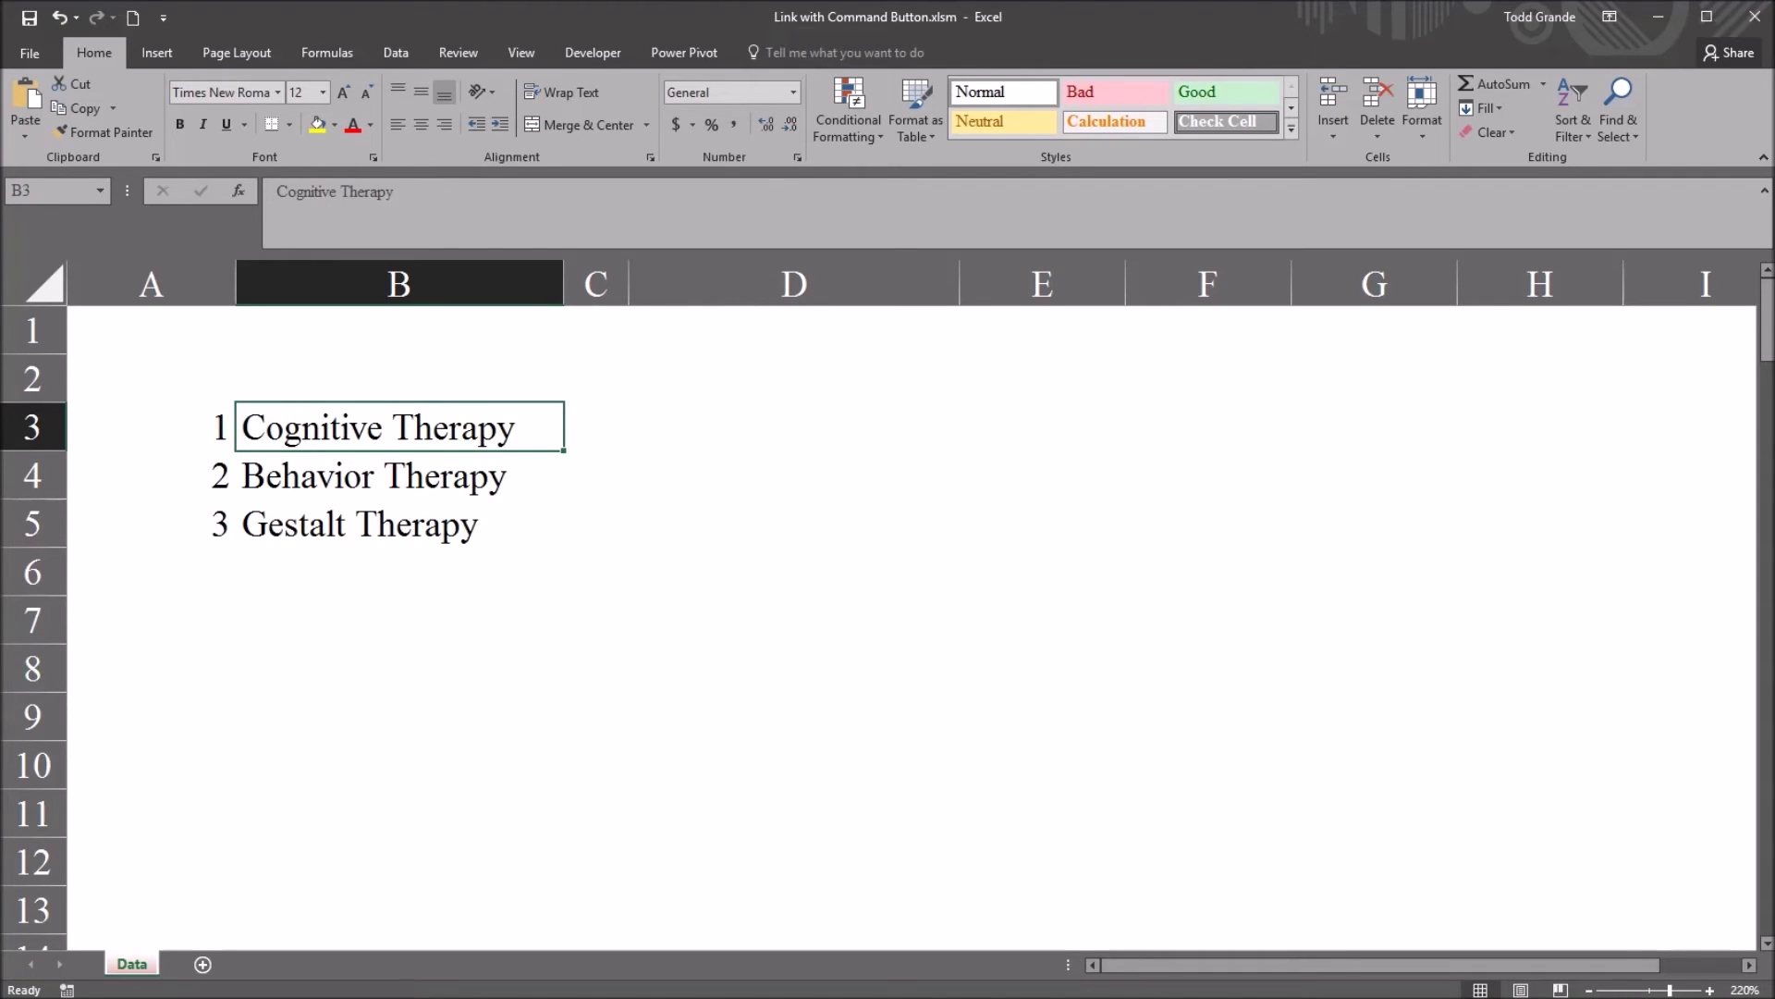
# Step: Enter =A3 in C3 and fill it down to C5, checking the copied formulas
pyautogui.press('Right')
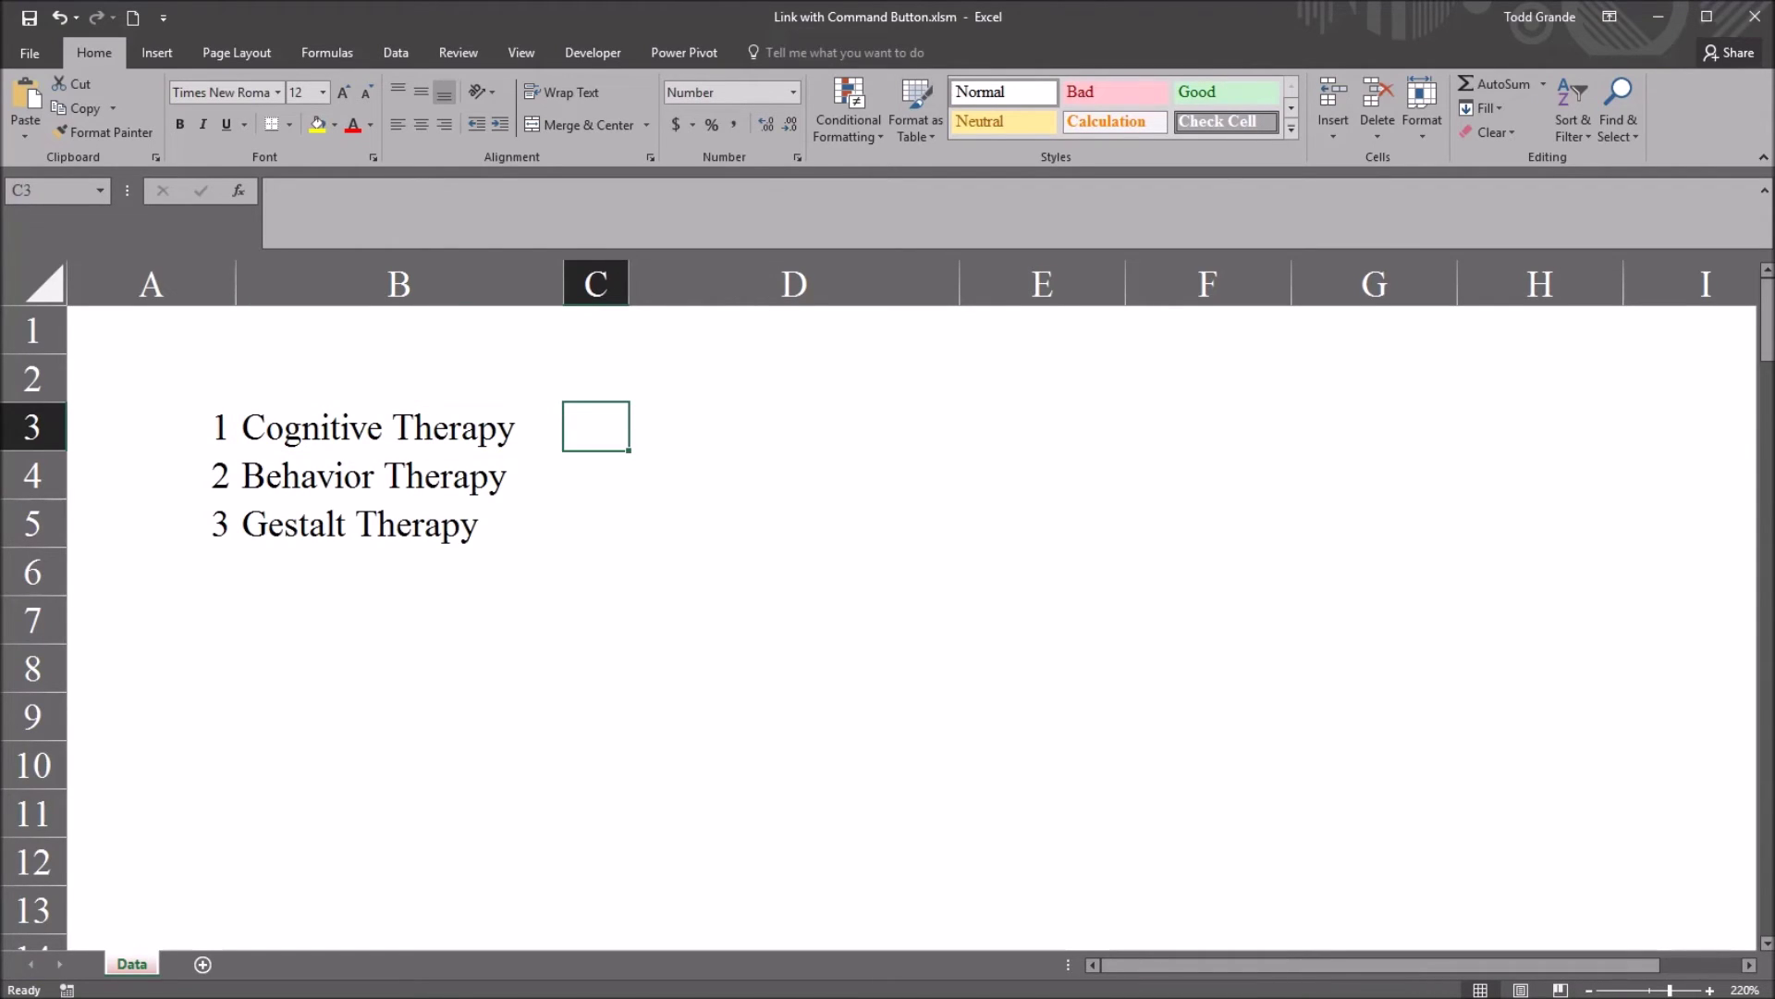
pyautogui.write('=')
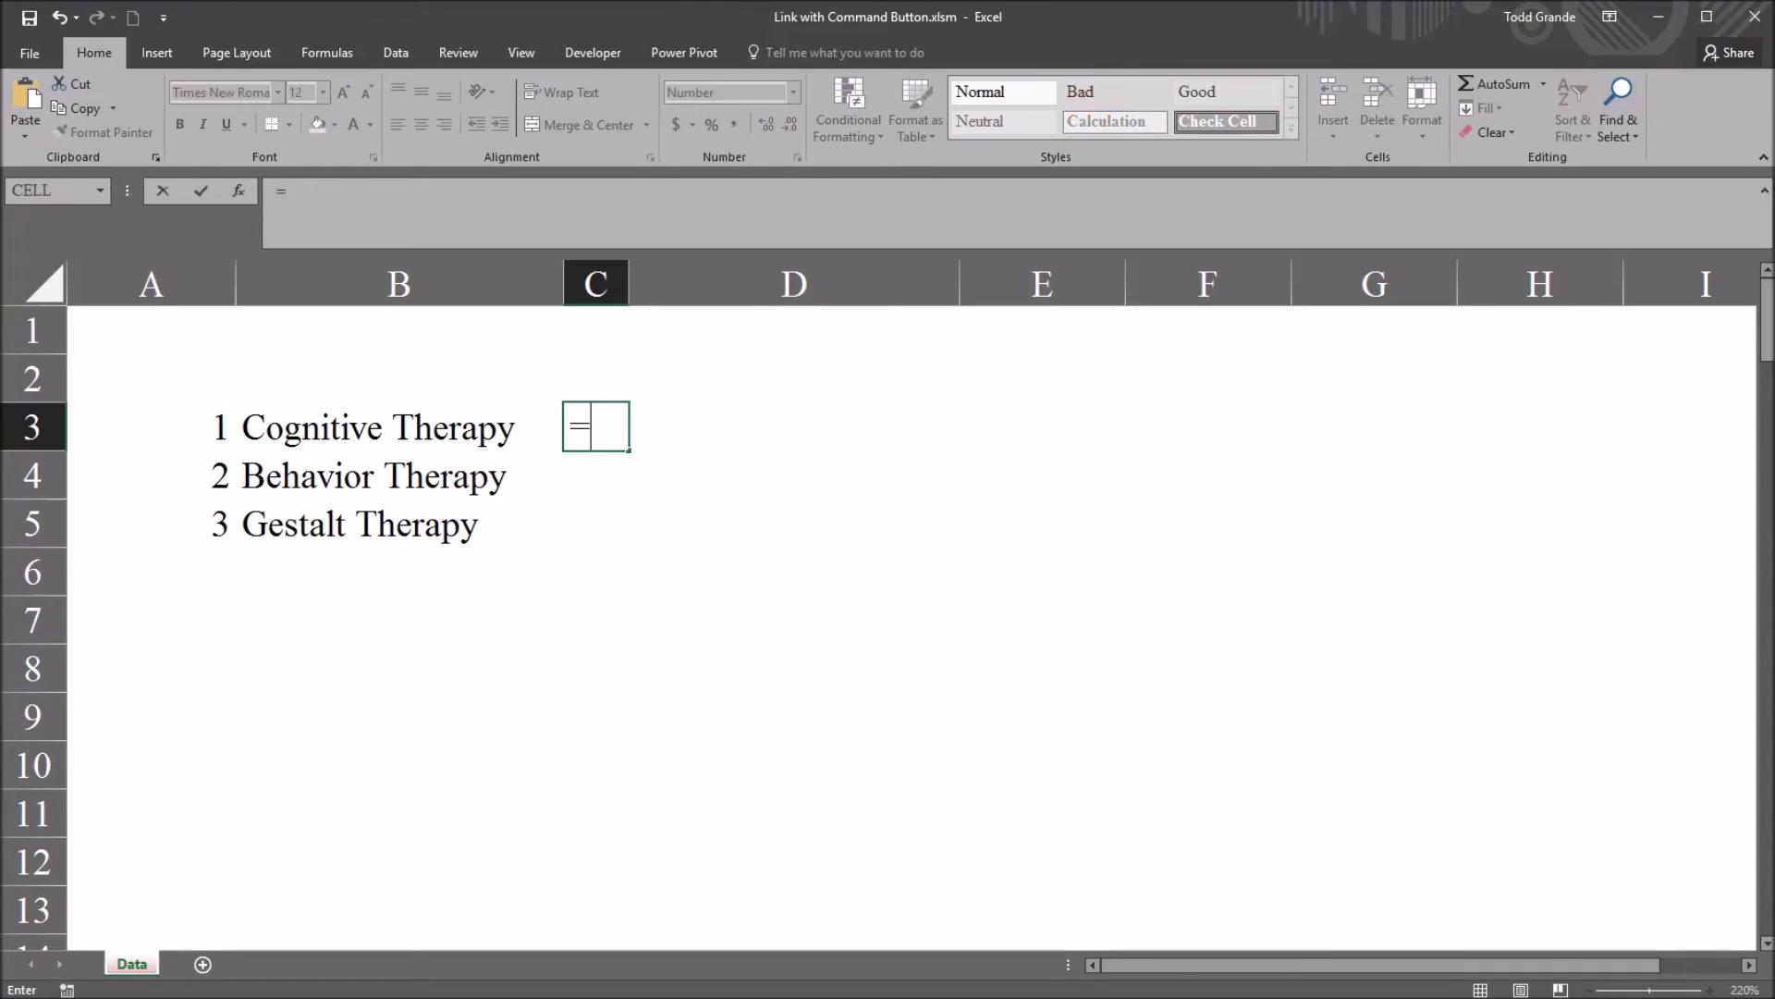
pyautogui.press('Left')
pyautogui.press('Left')
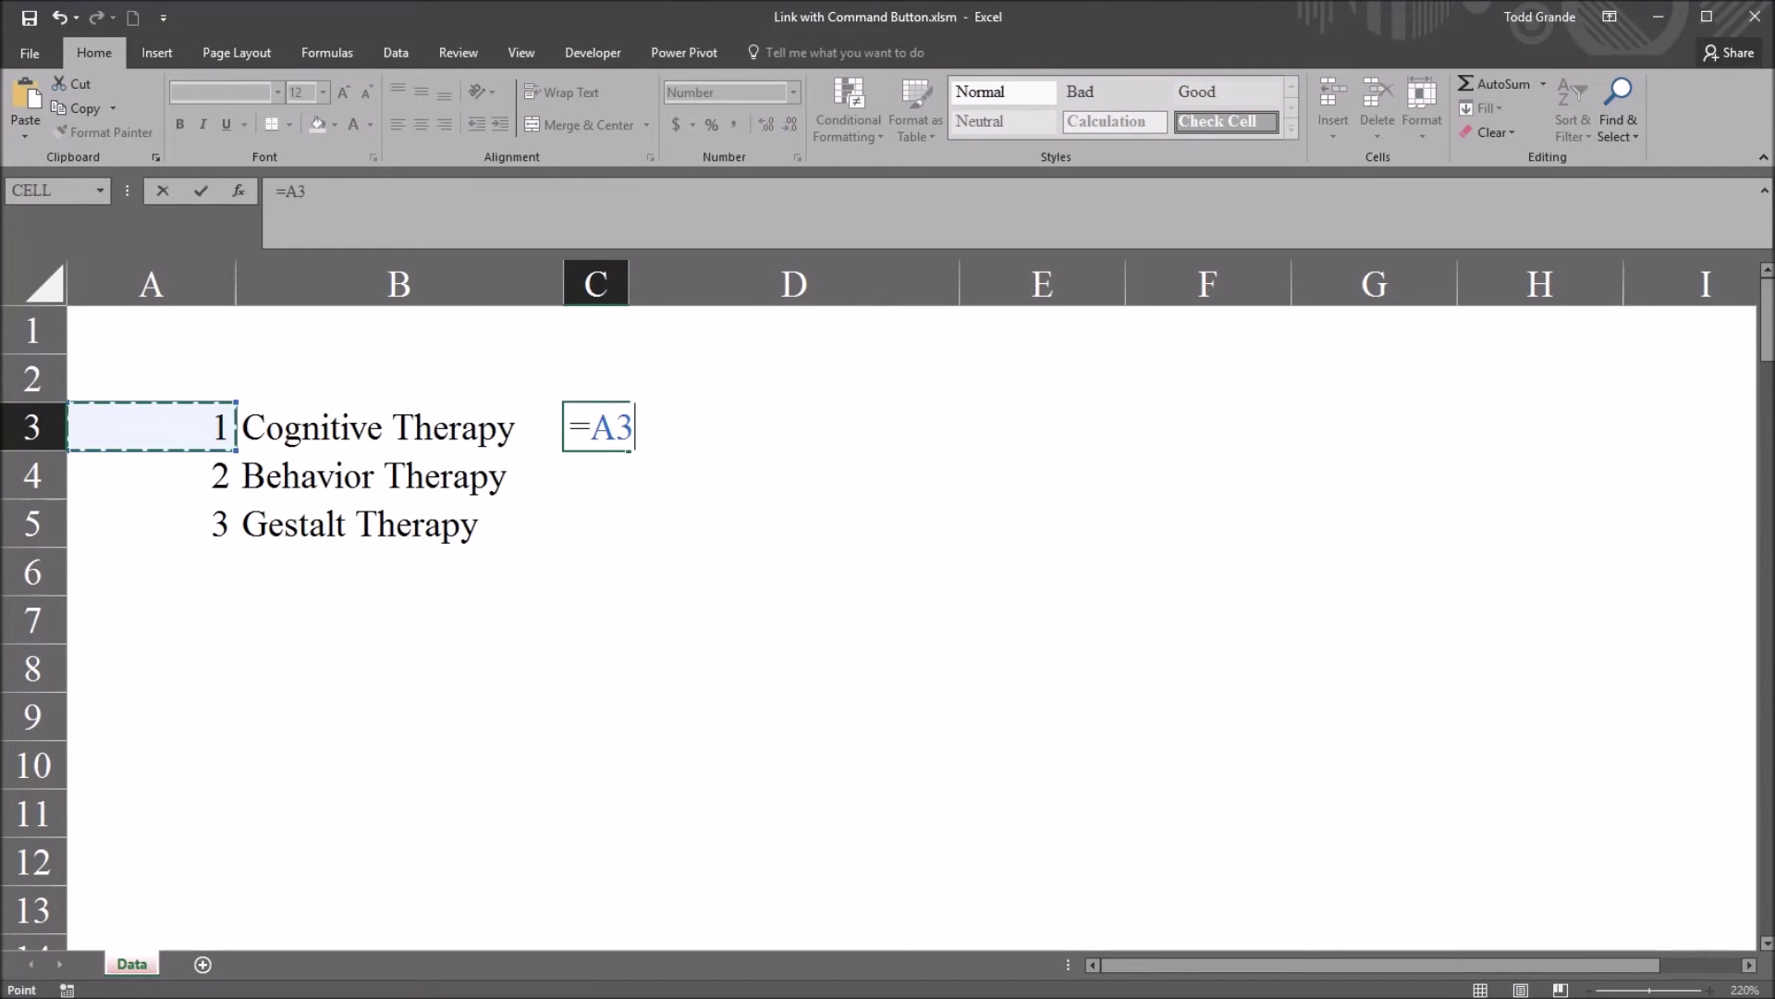
pyautogui.press('Return')
pyautogui.press('Up')
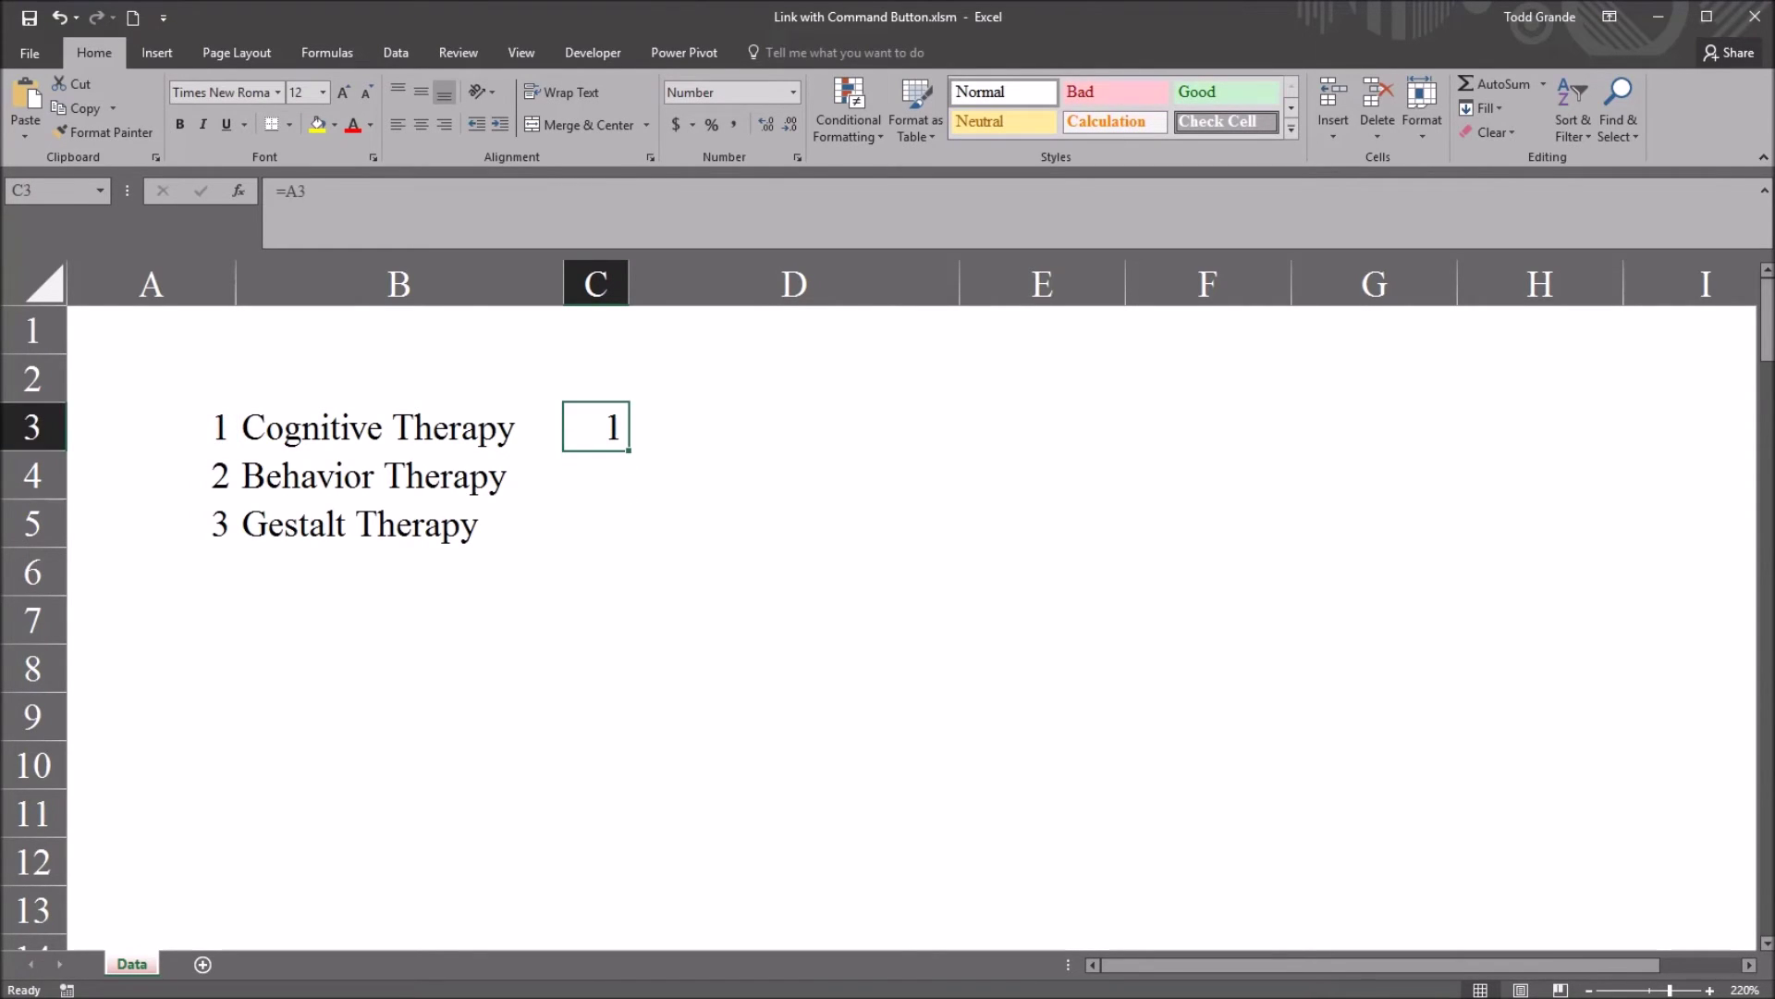
pyautogui.moveTo(629, 450); pyautogui.dragTo(631, 545)
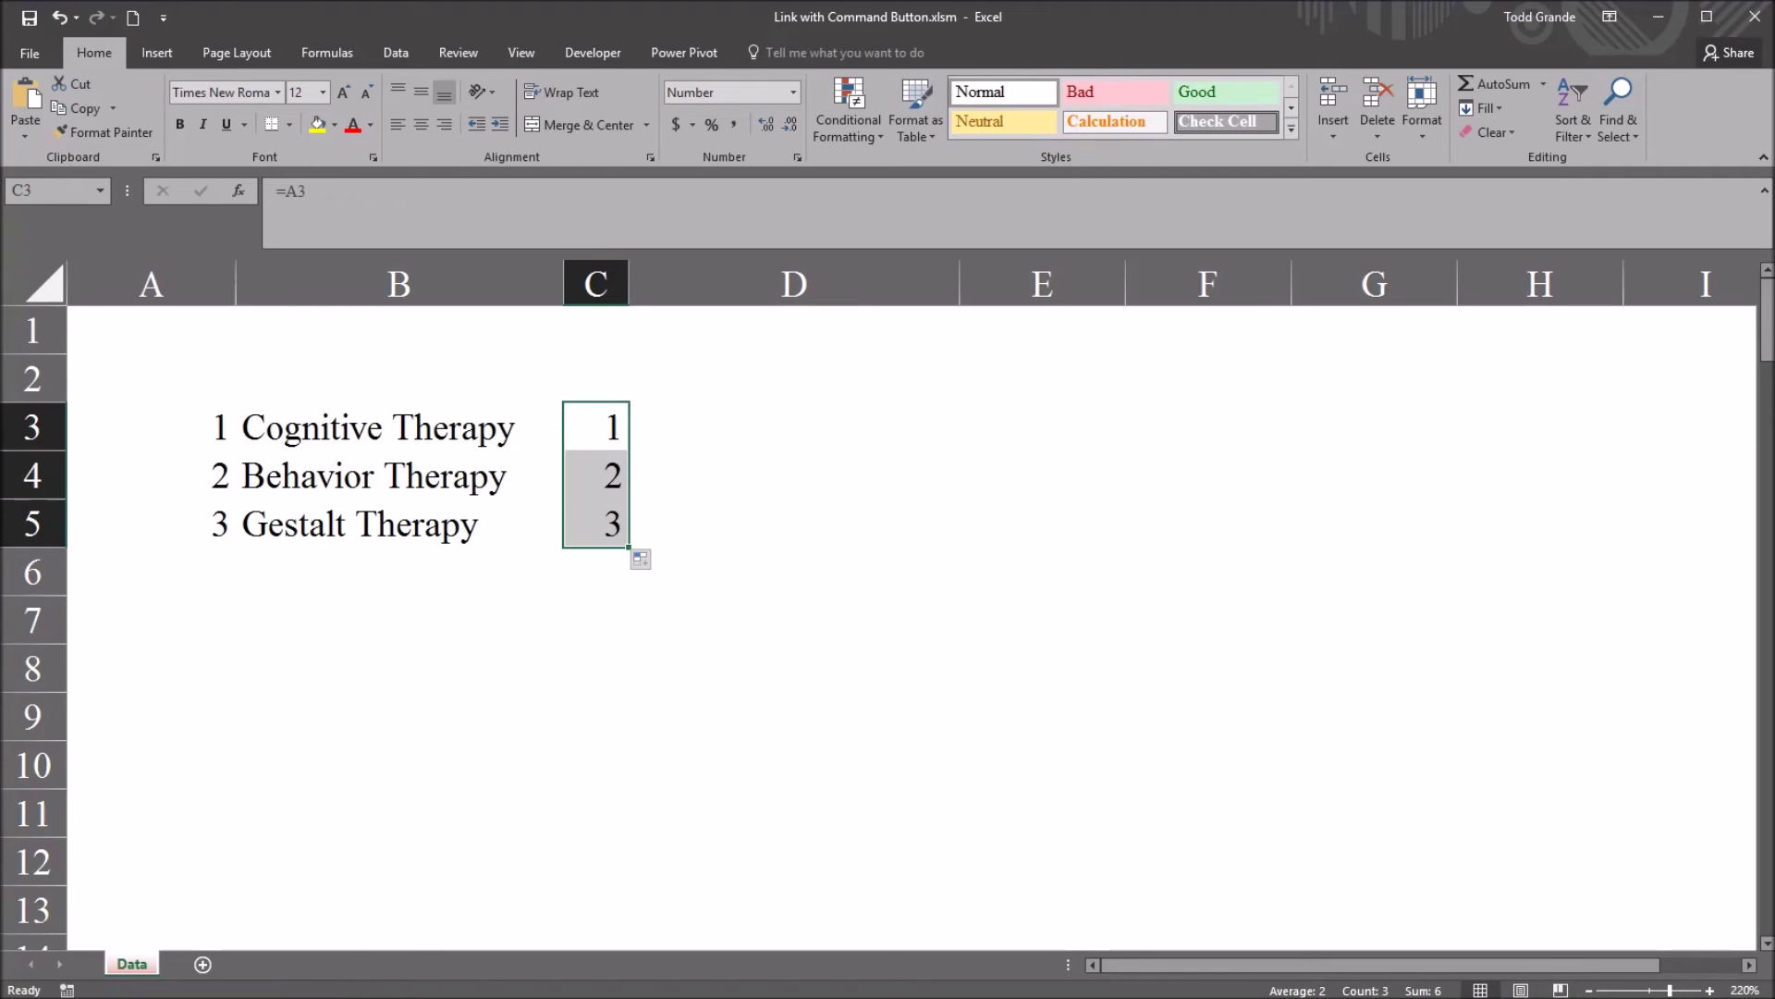
pyautogui.hotkey('shift', 'BackSpace')
pyautogui.press('Down')
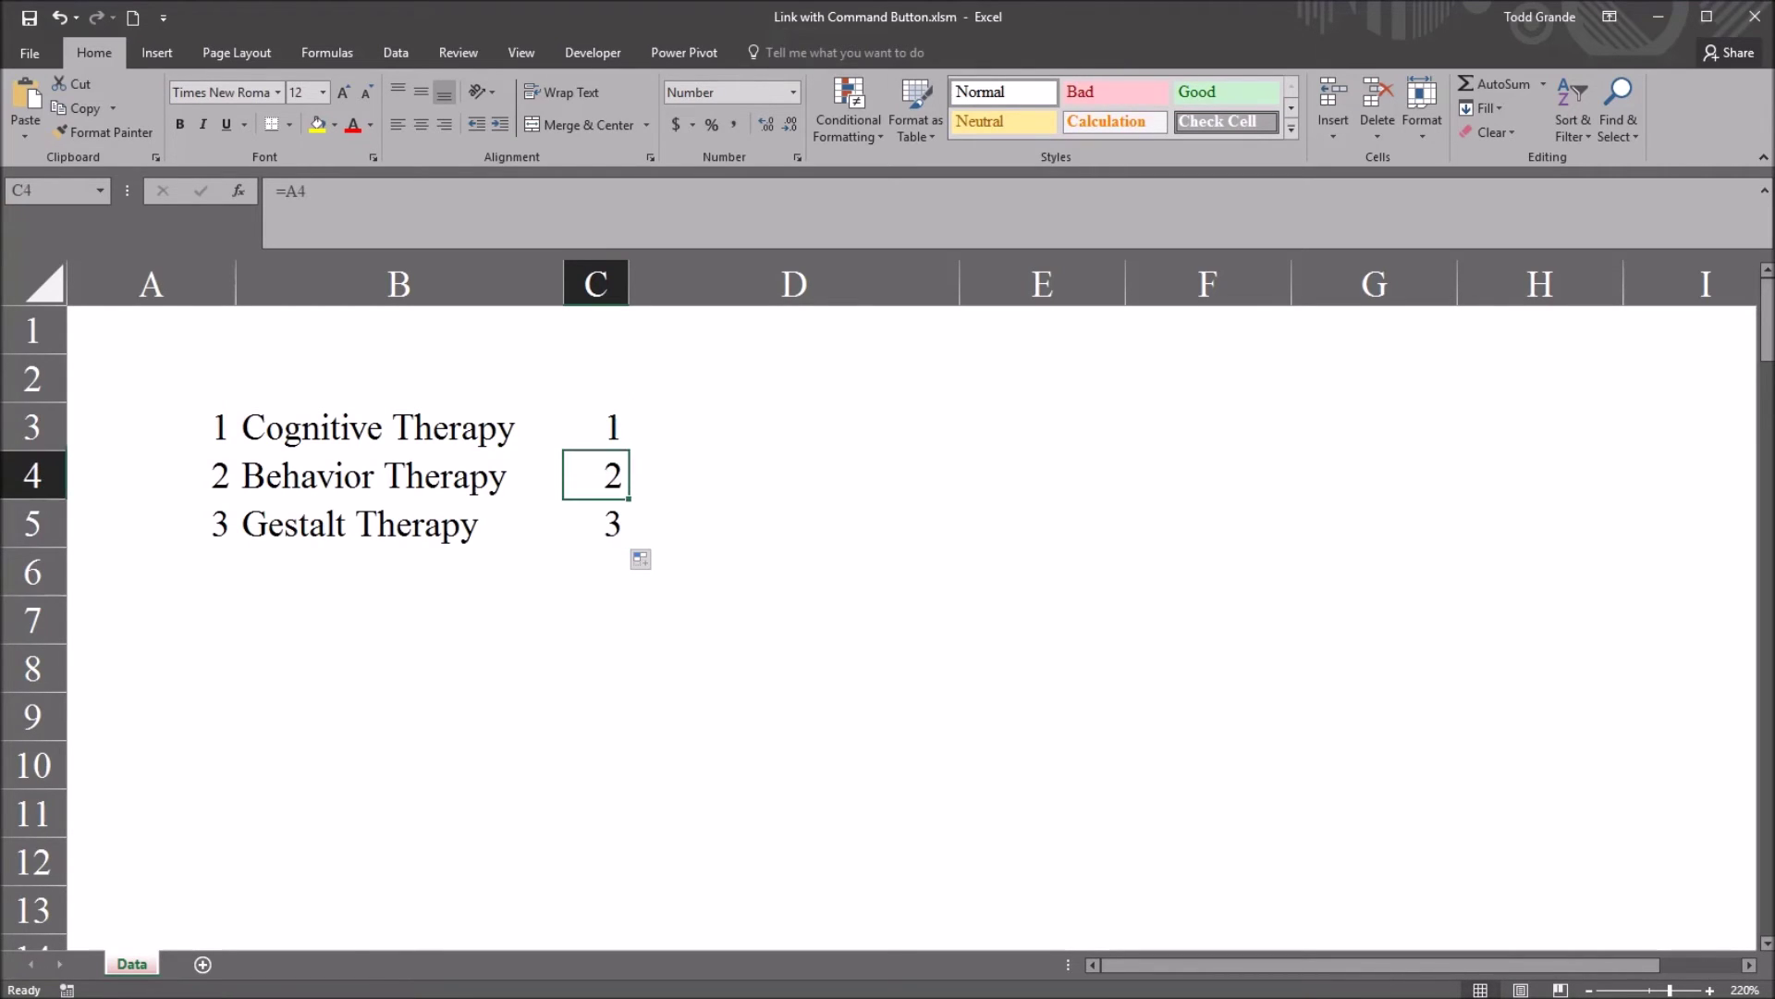
pyautogui.press('Down')
pyautogui.press('Up')
pyautogui.press('Up')
pyautogui.press('Down')
pyautogui.press('Down')
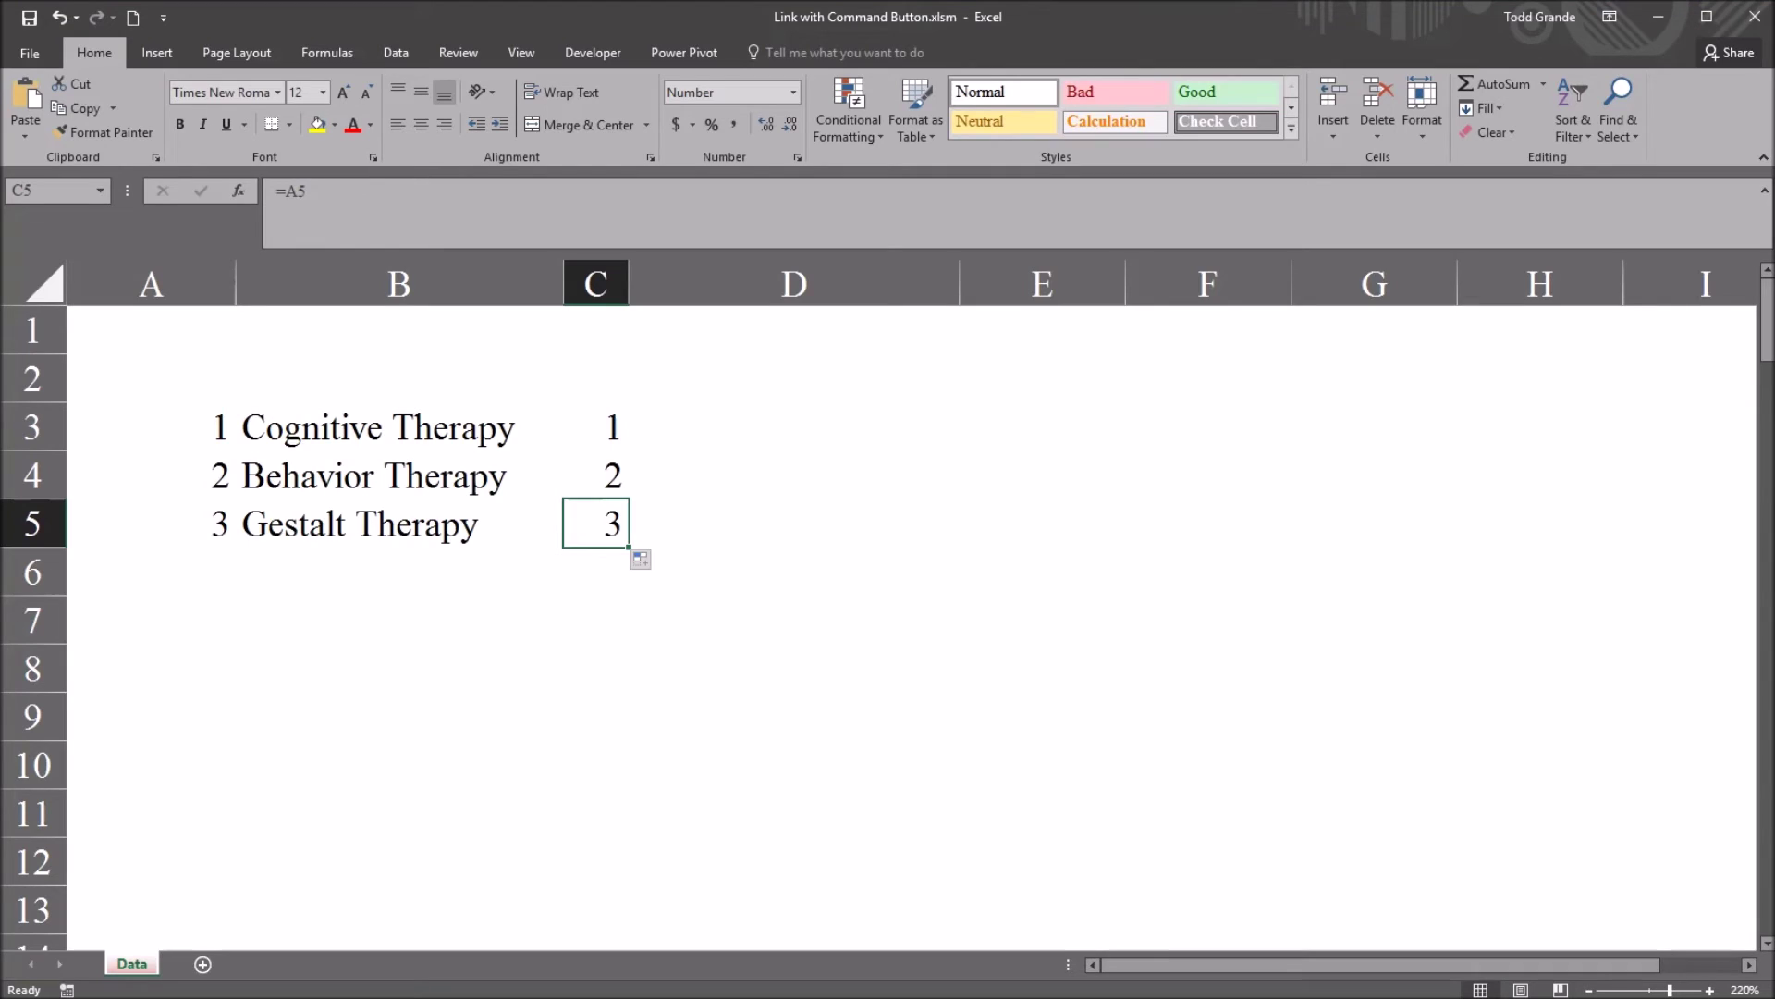
pyautogui.press('Up')
pyautogui.press('Up')
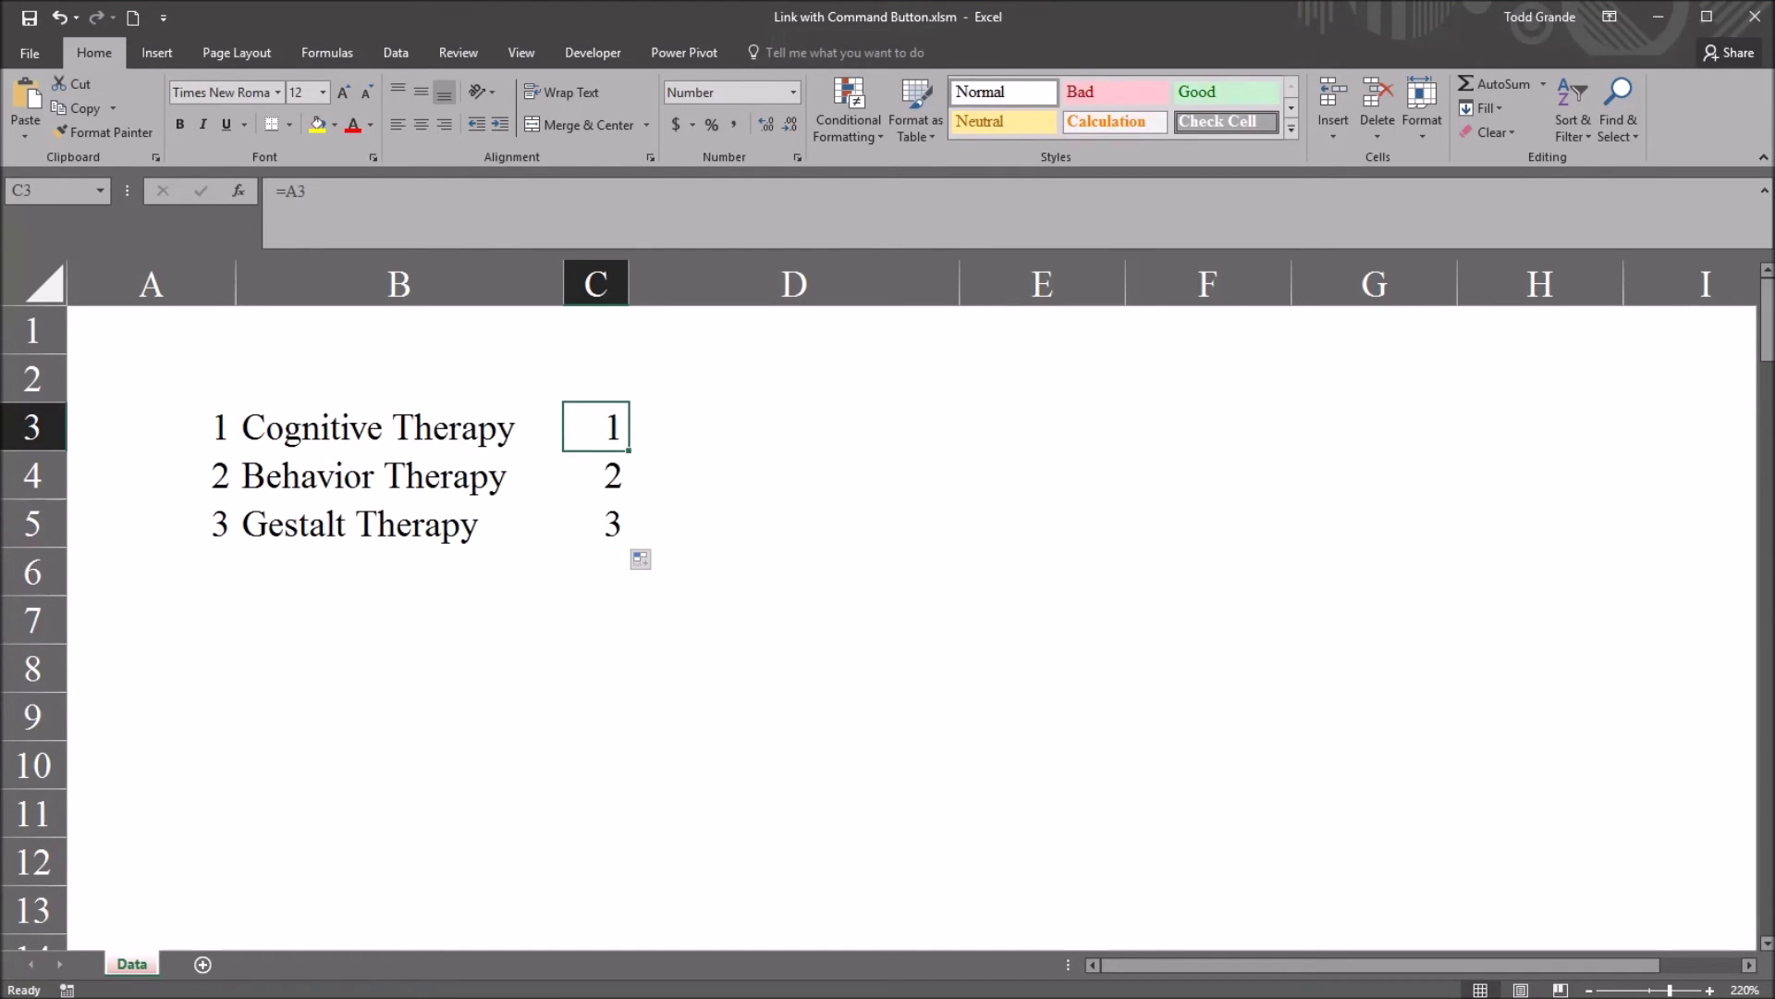
# Step: Enter a formula in D3 wrapping B3 in single quotes and fill it down to D5
pyautogui.press('Right')
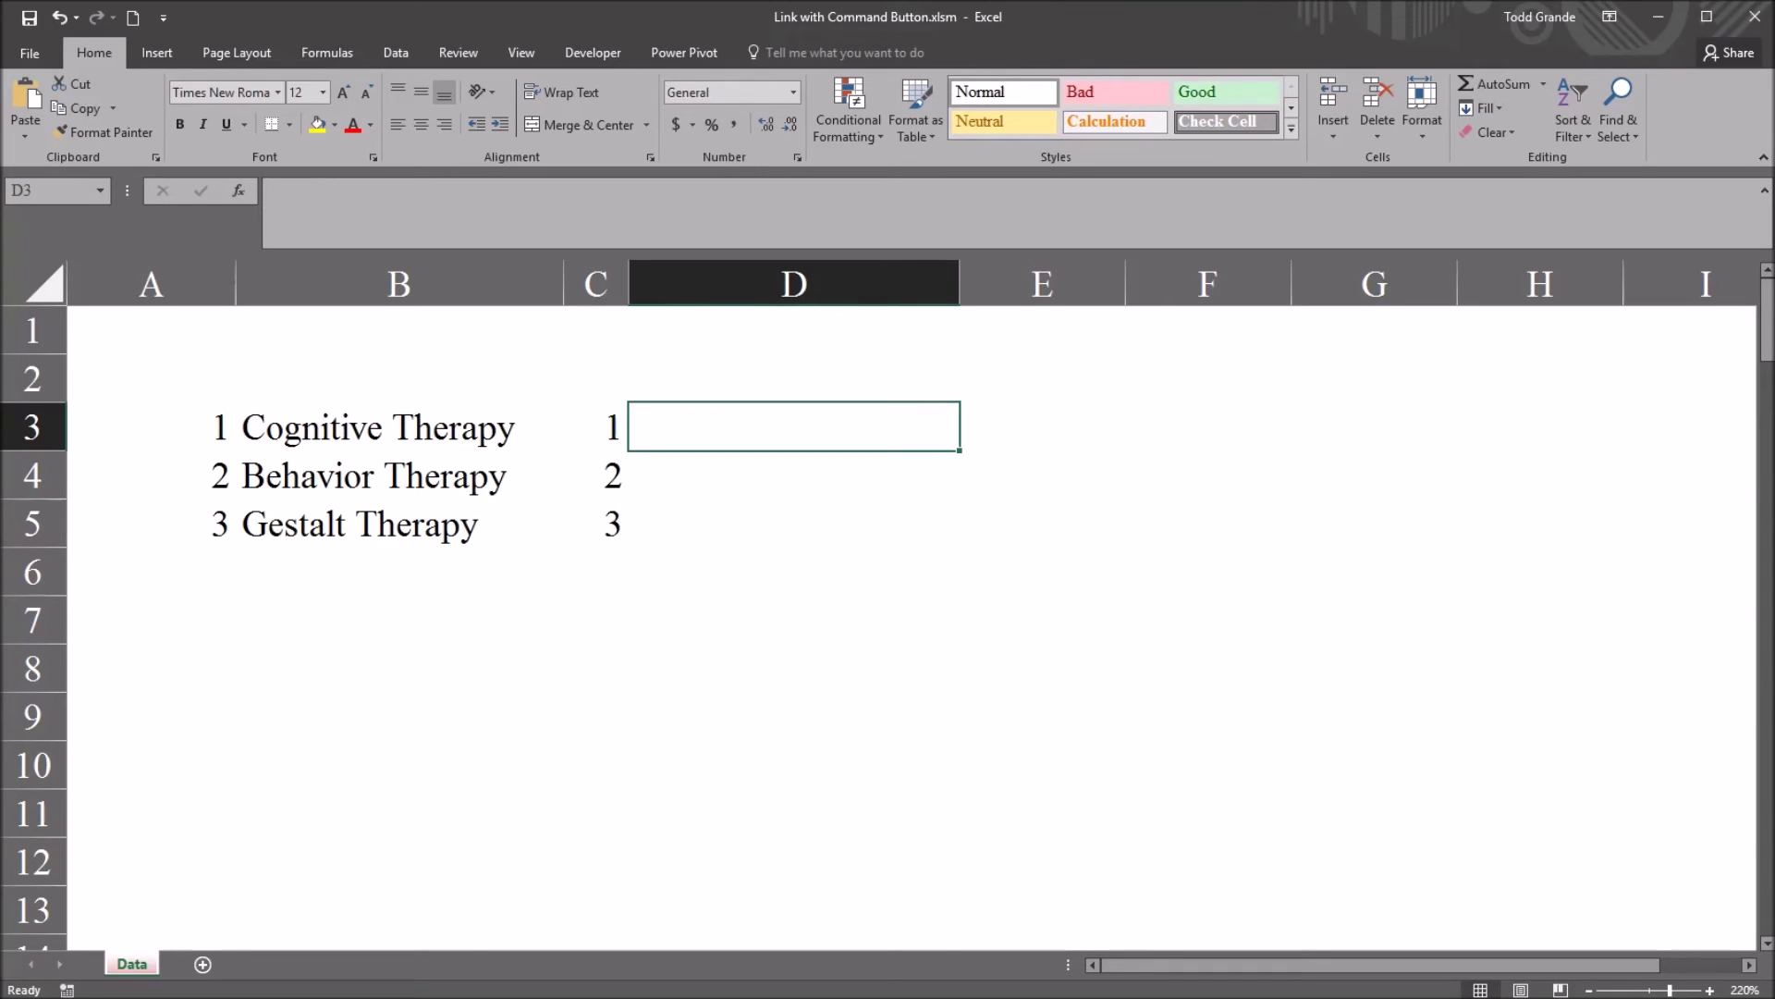
pyautogui.press('Left')
pyautogui.press('Left')
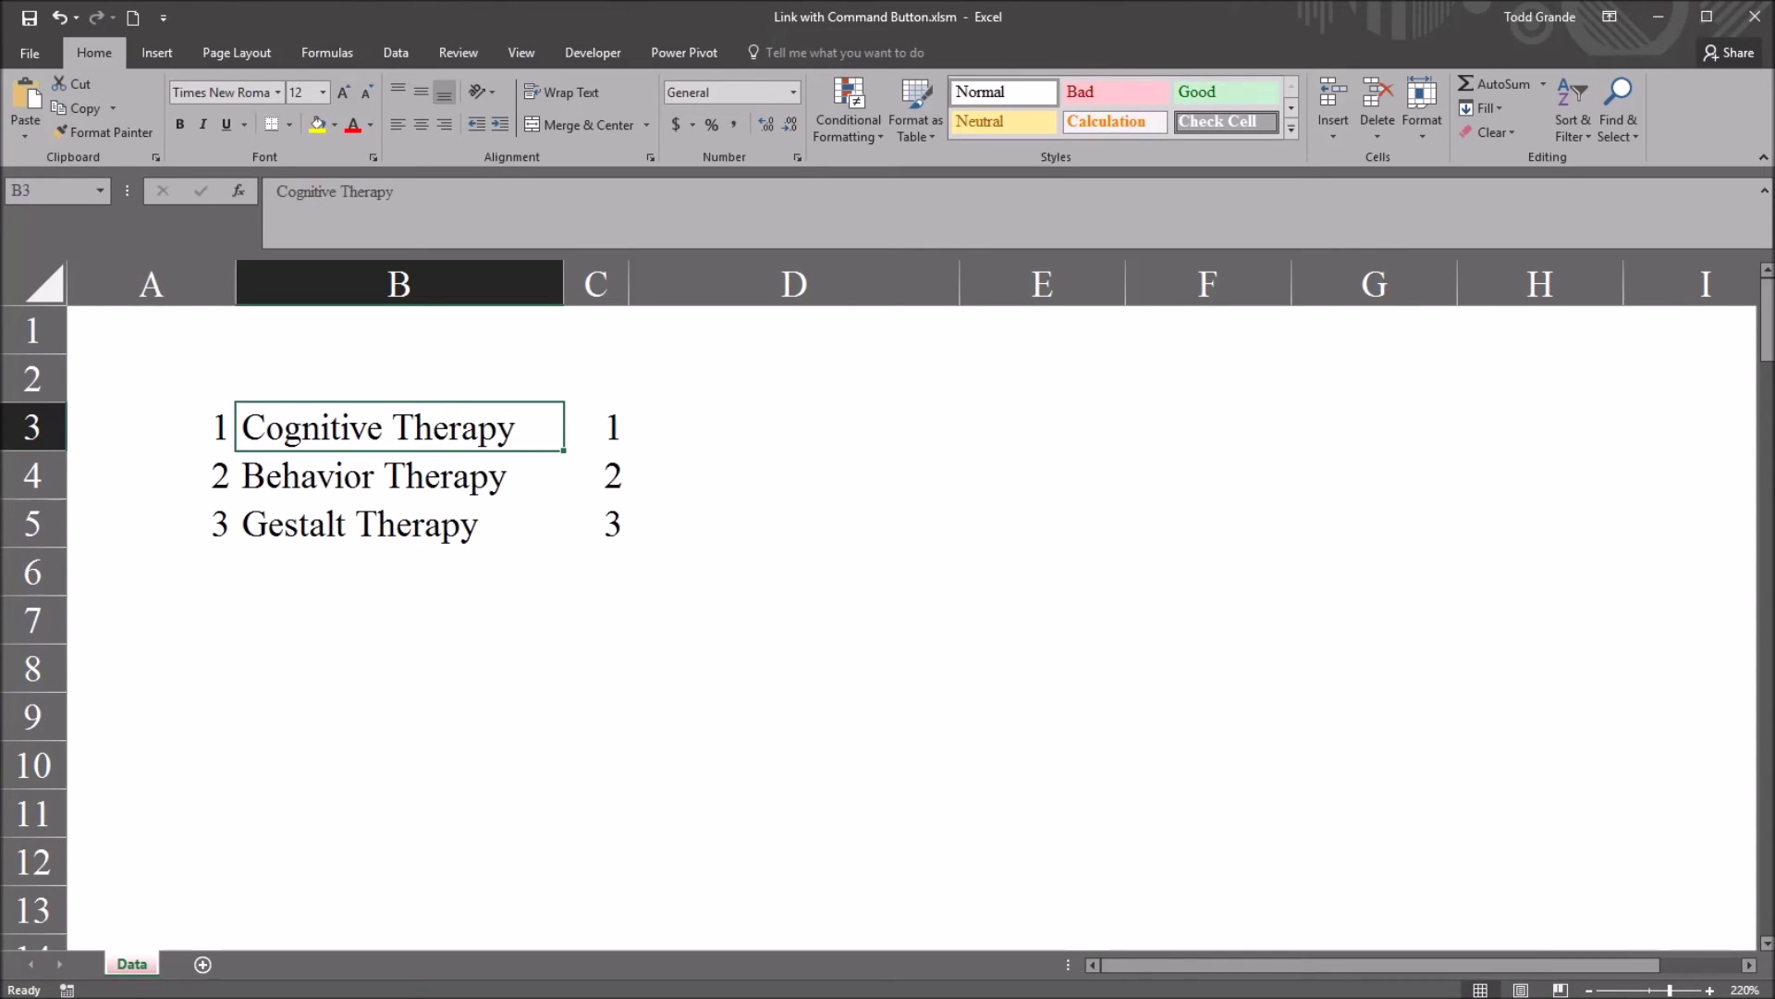
pyautogui.press('Right')
pyautogui.press('Right')
pyautogui.write('=')
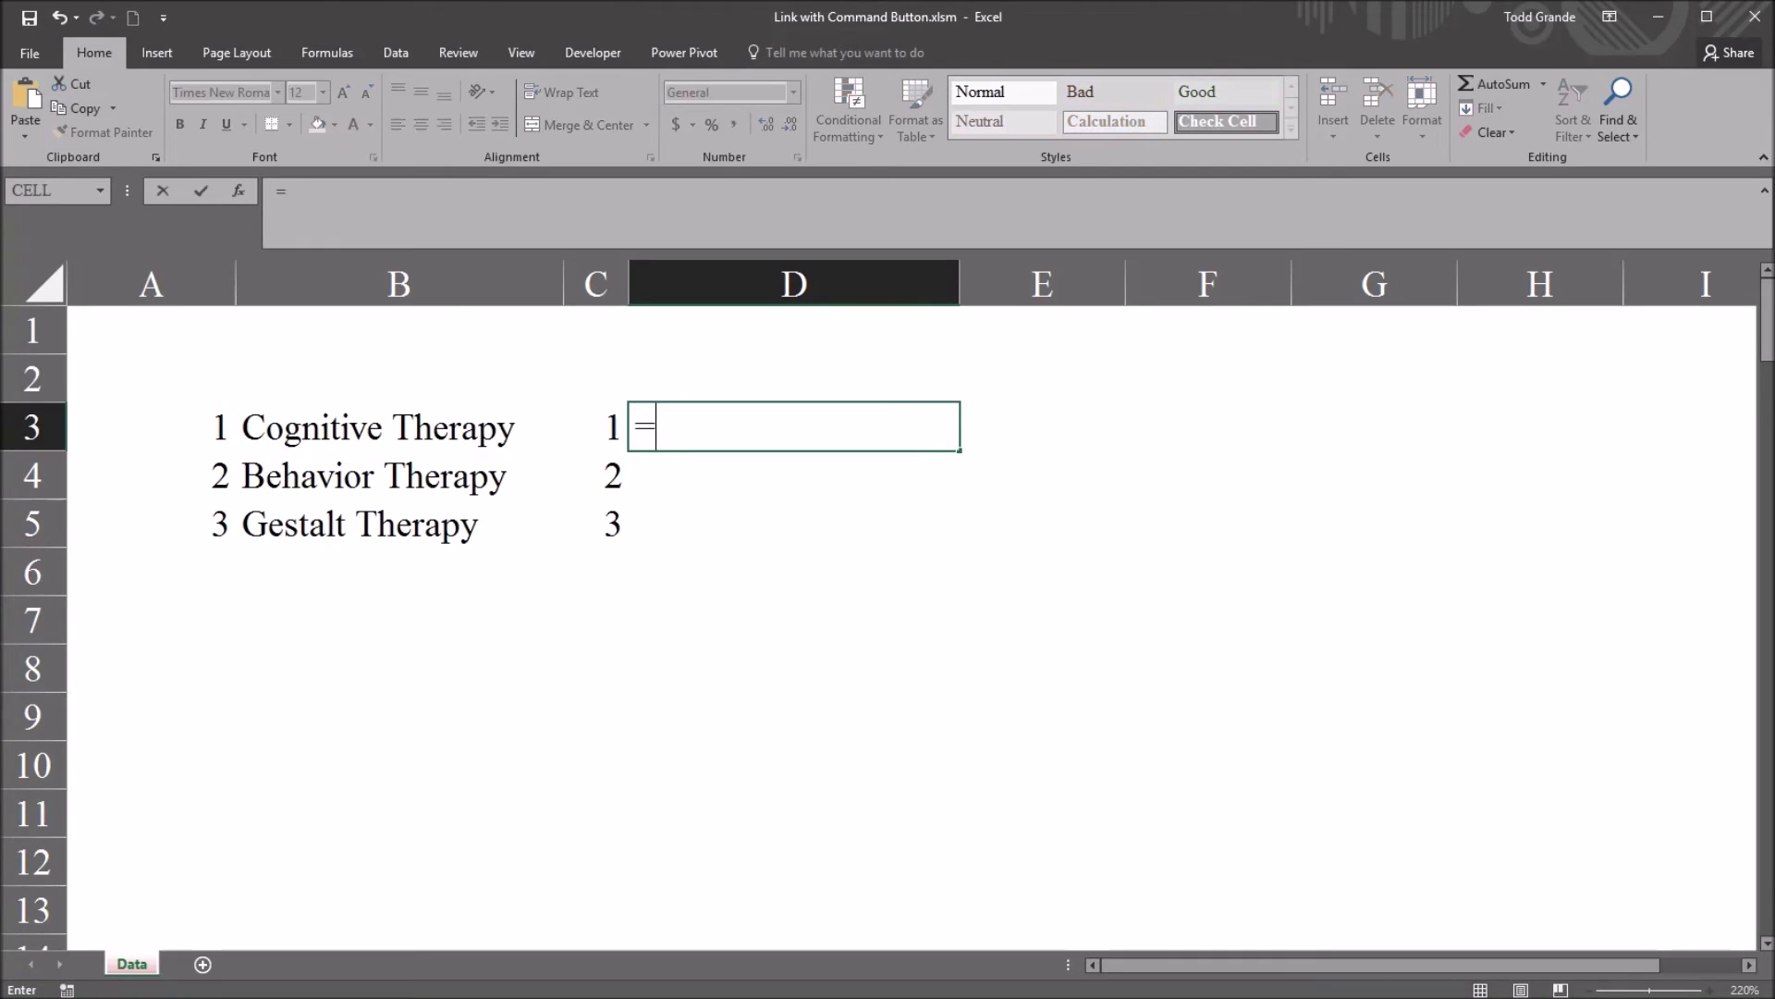
pyautogui.write('"')
pyautogui.write('"')
pyautogui.write('&')
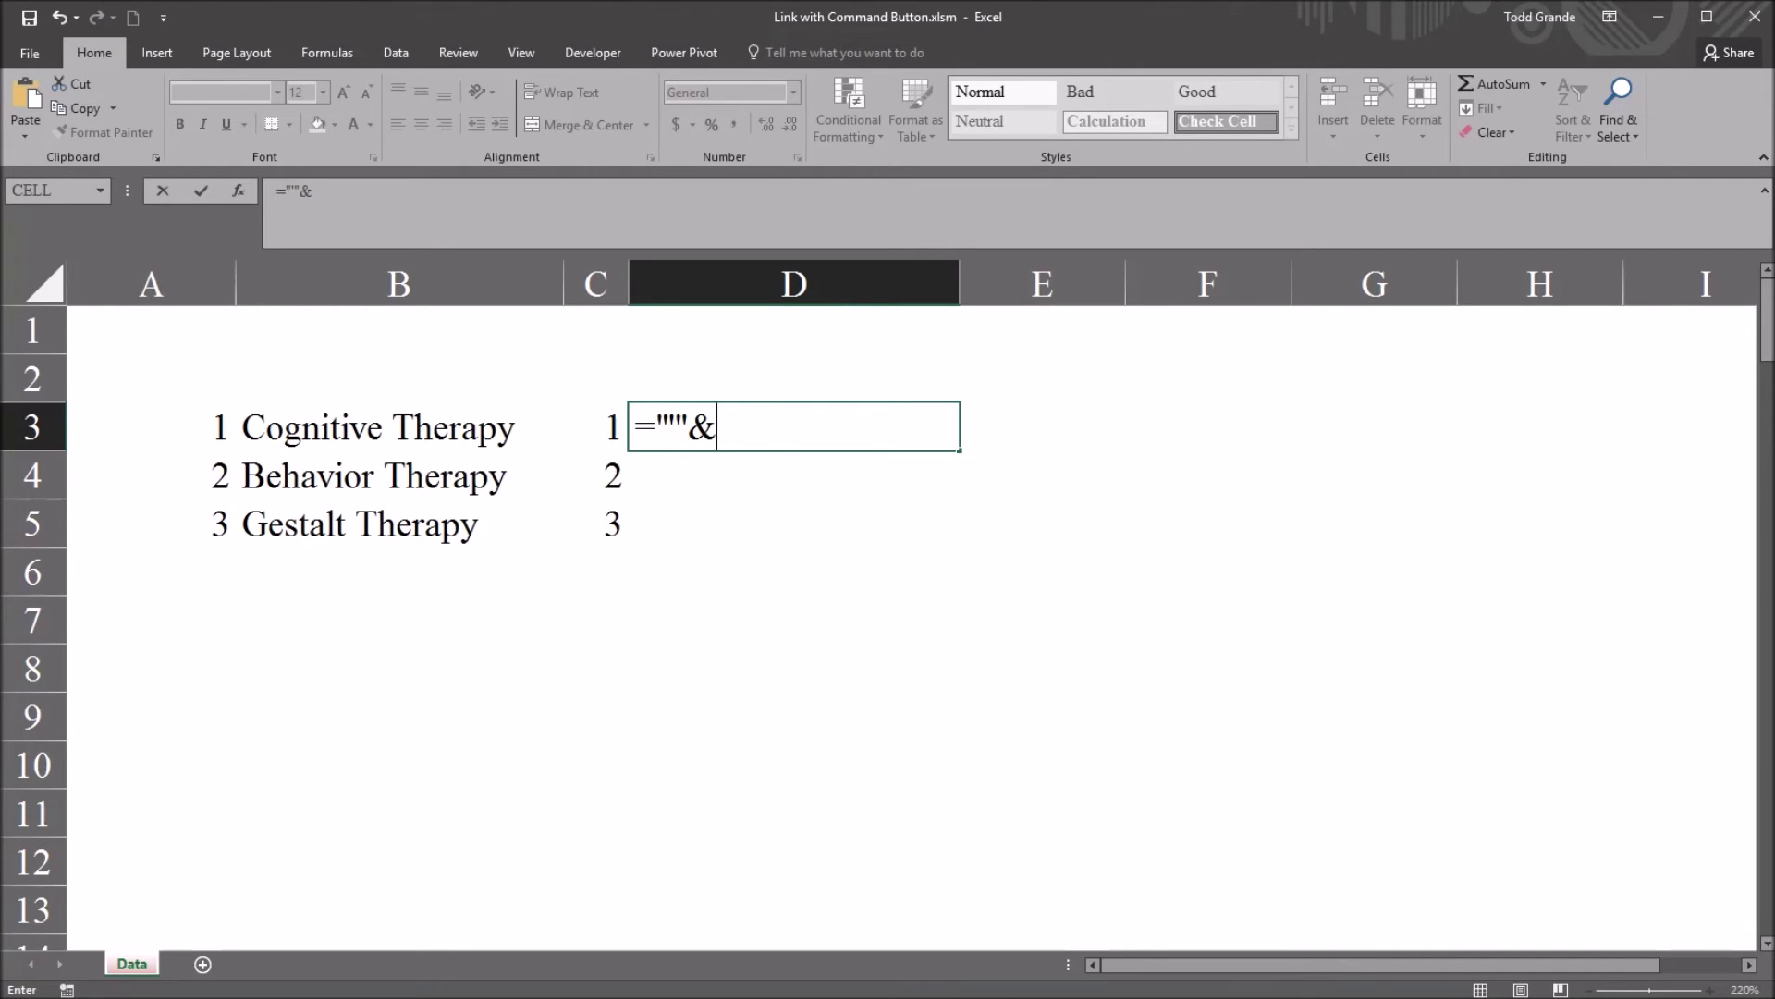
pyautogui.press('Left')
pyautogui.press('Left')
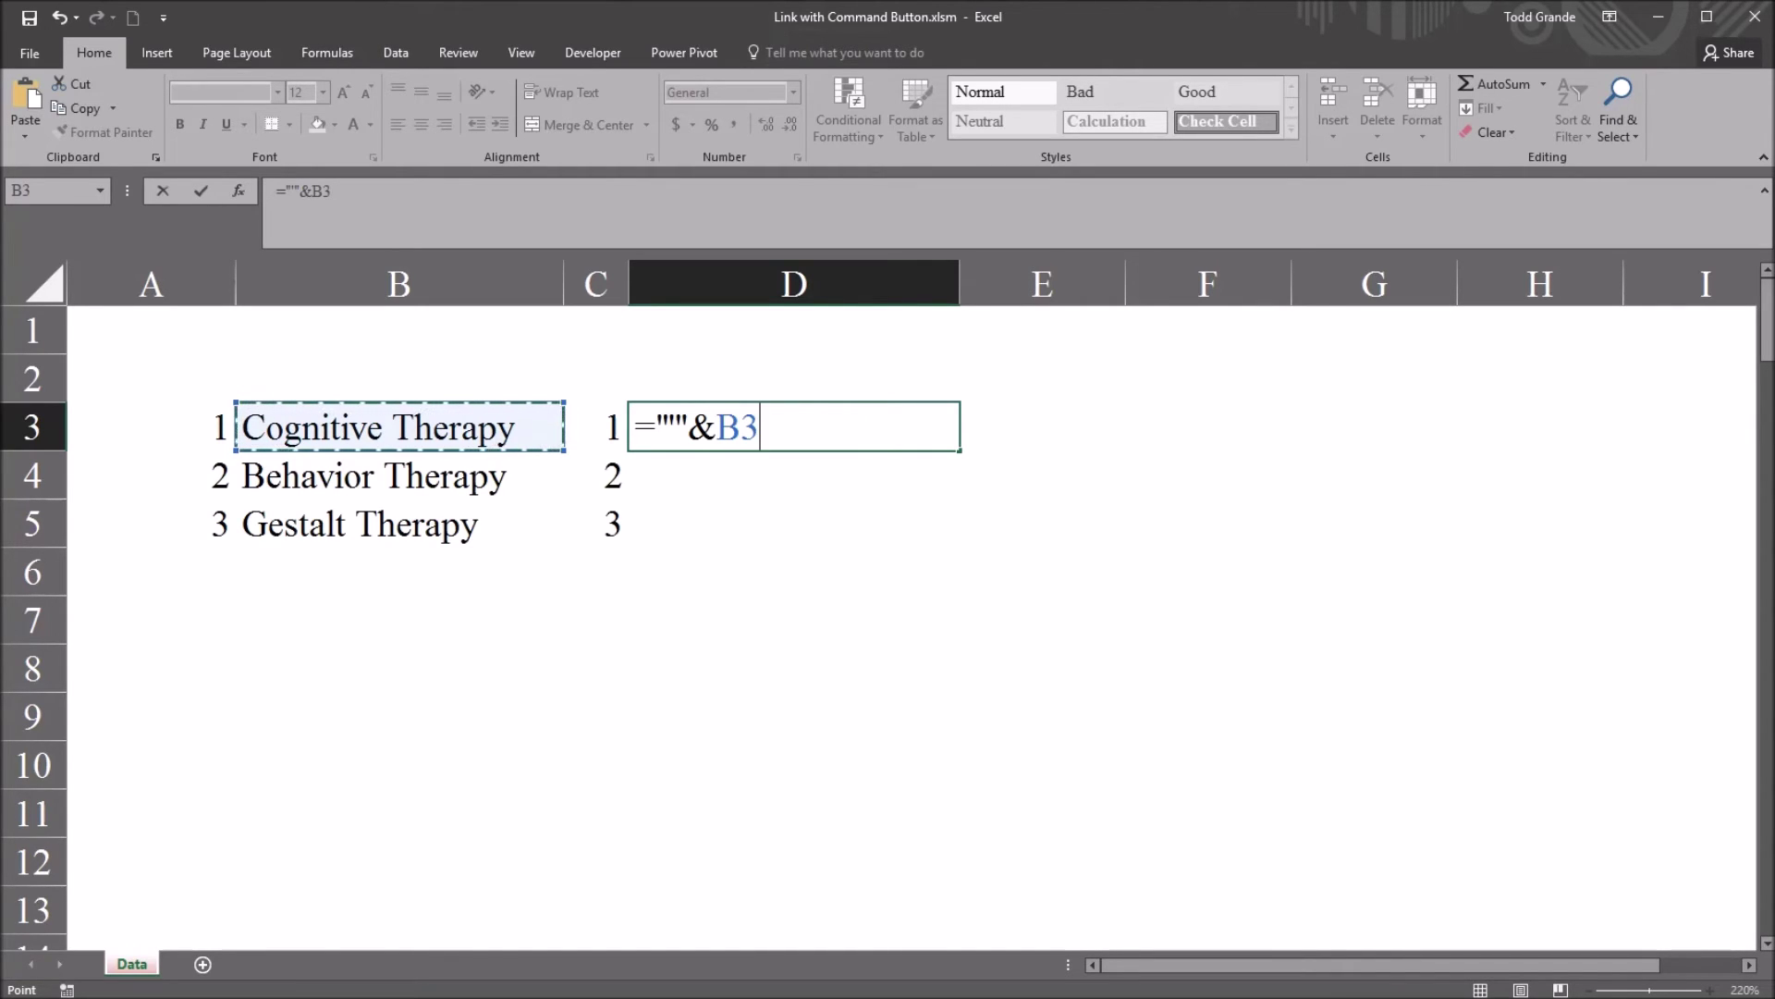
pyautogui.write('&')
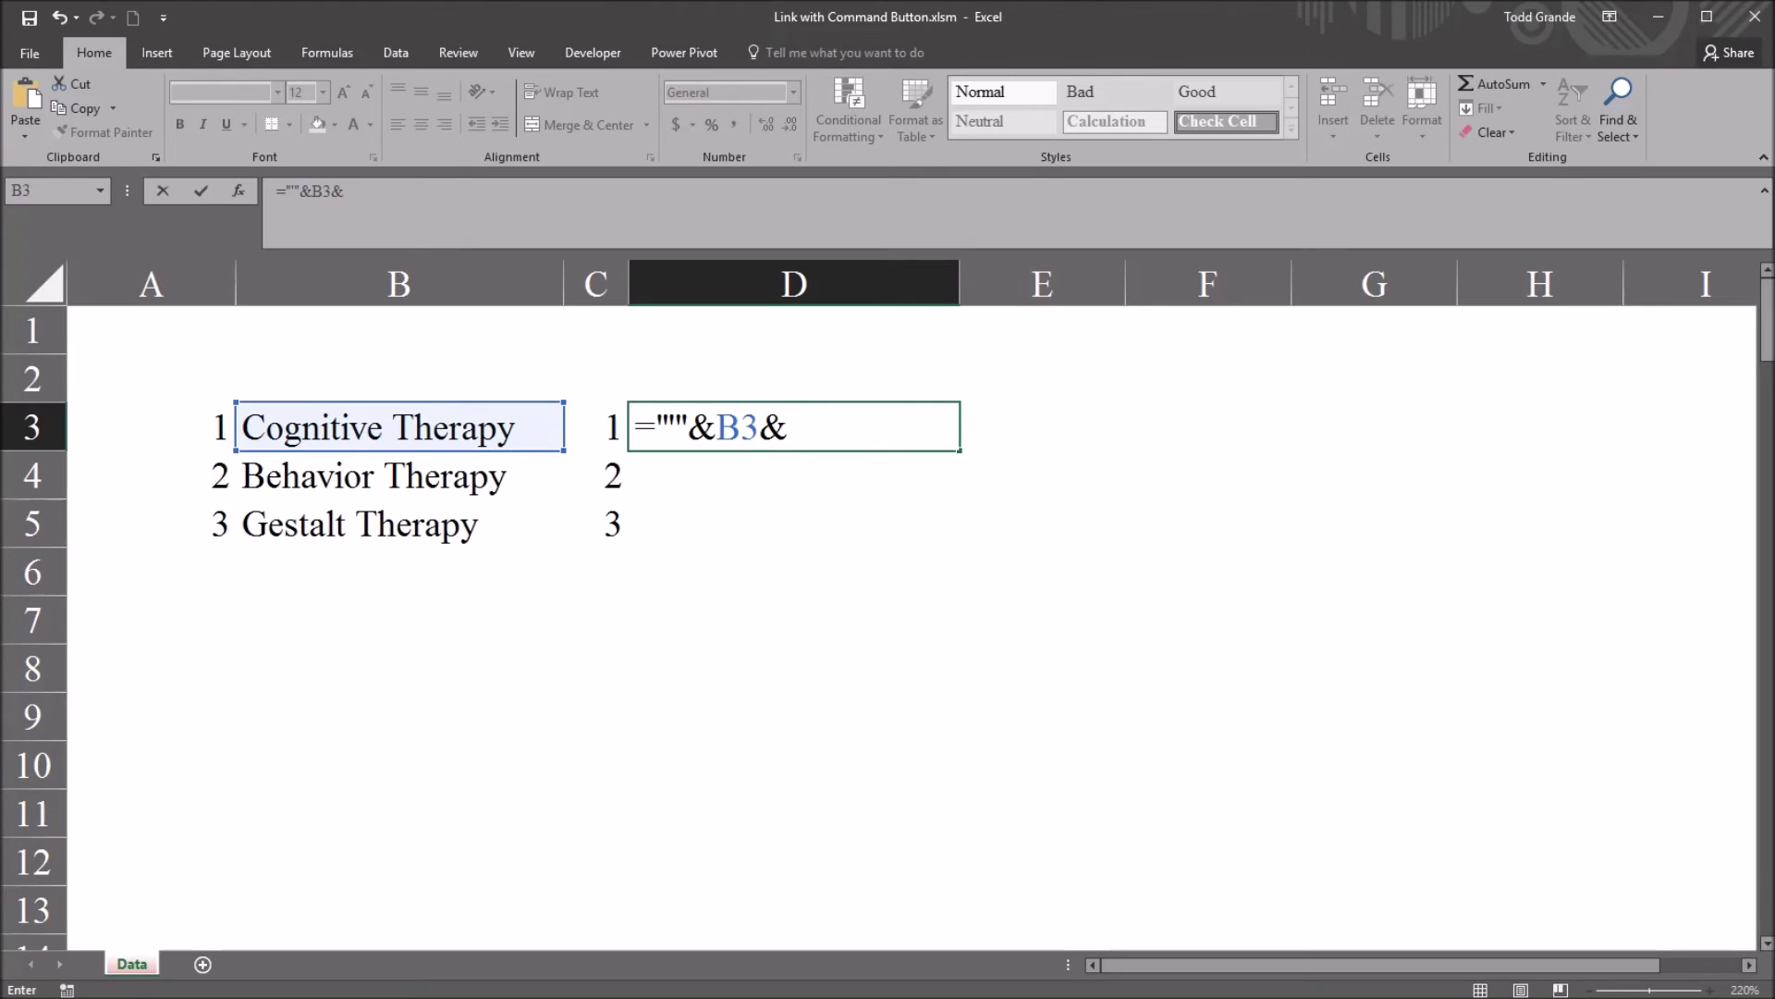
pyautogui.write('"')
pyautogui.write('""')
pyautogui.press('Return')
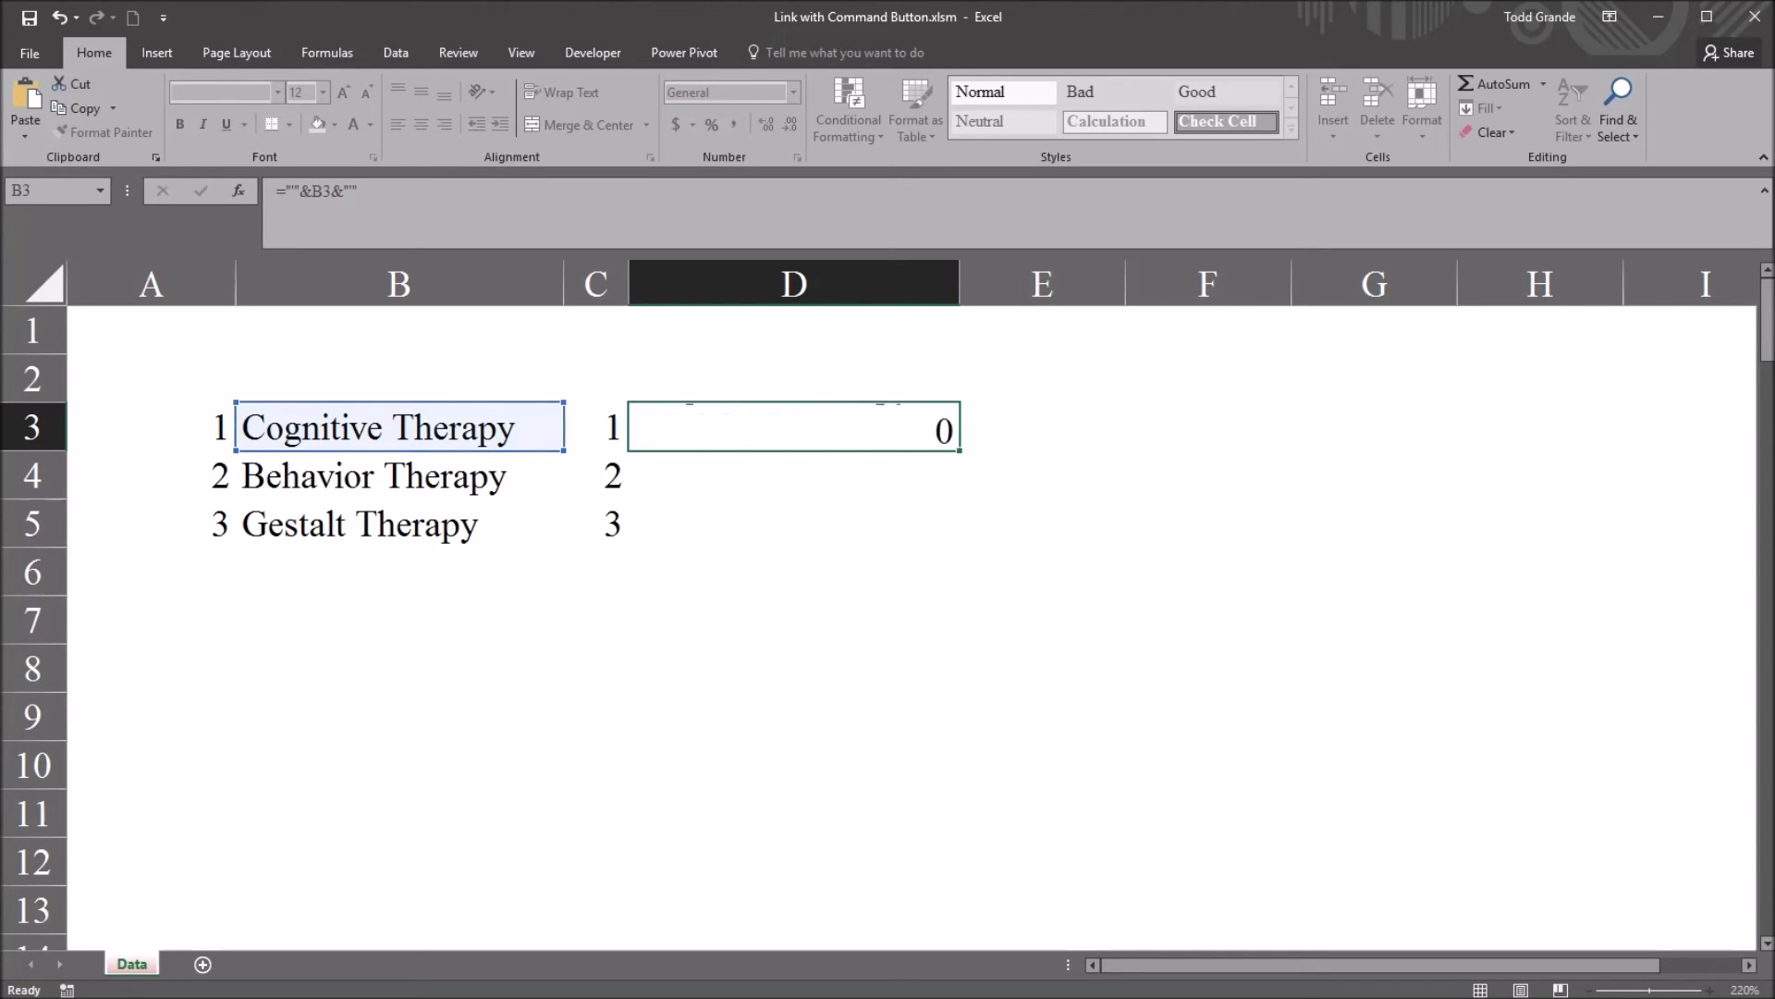
pyautogui.press('Up')
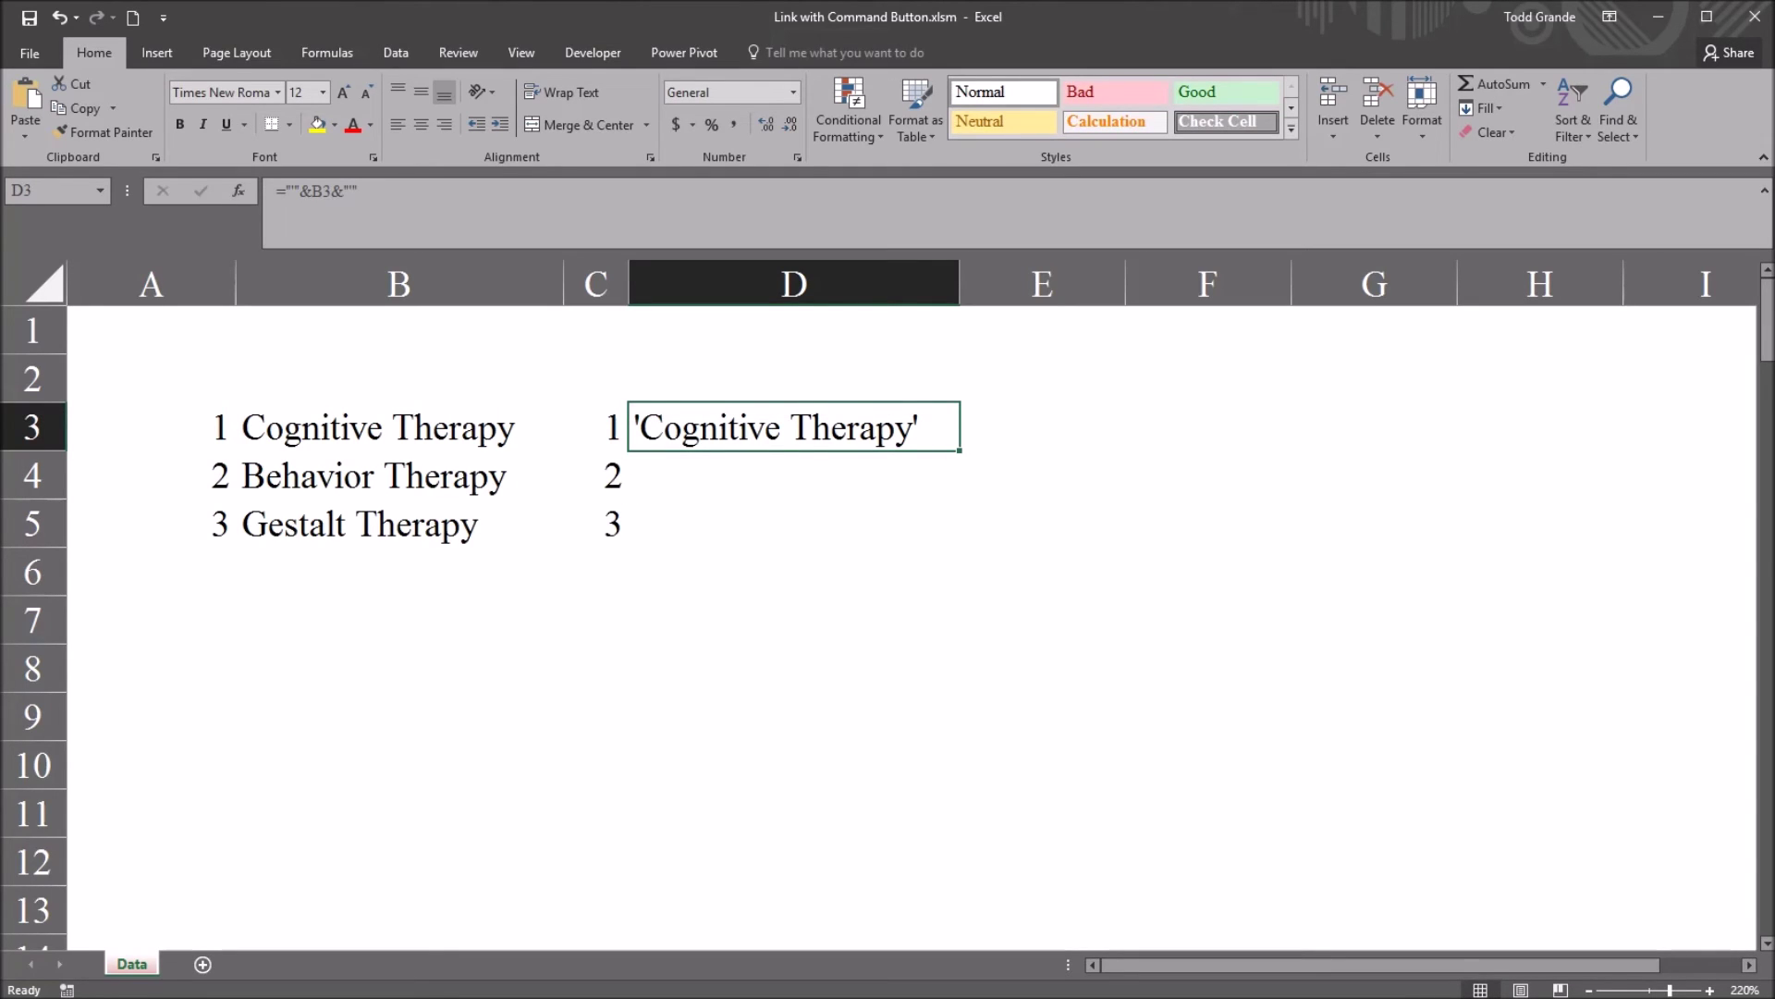
pyautogui.moveTo(960, 450); pyautogui.dragTo(960, 544)
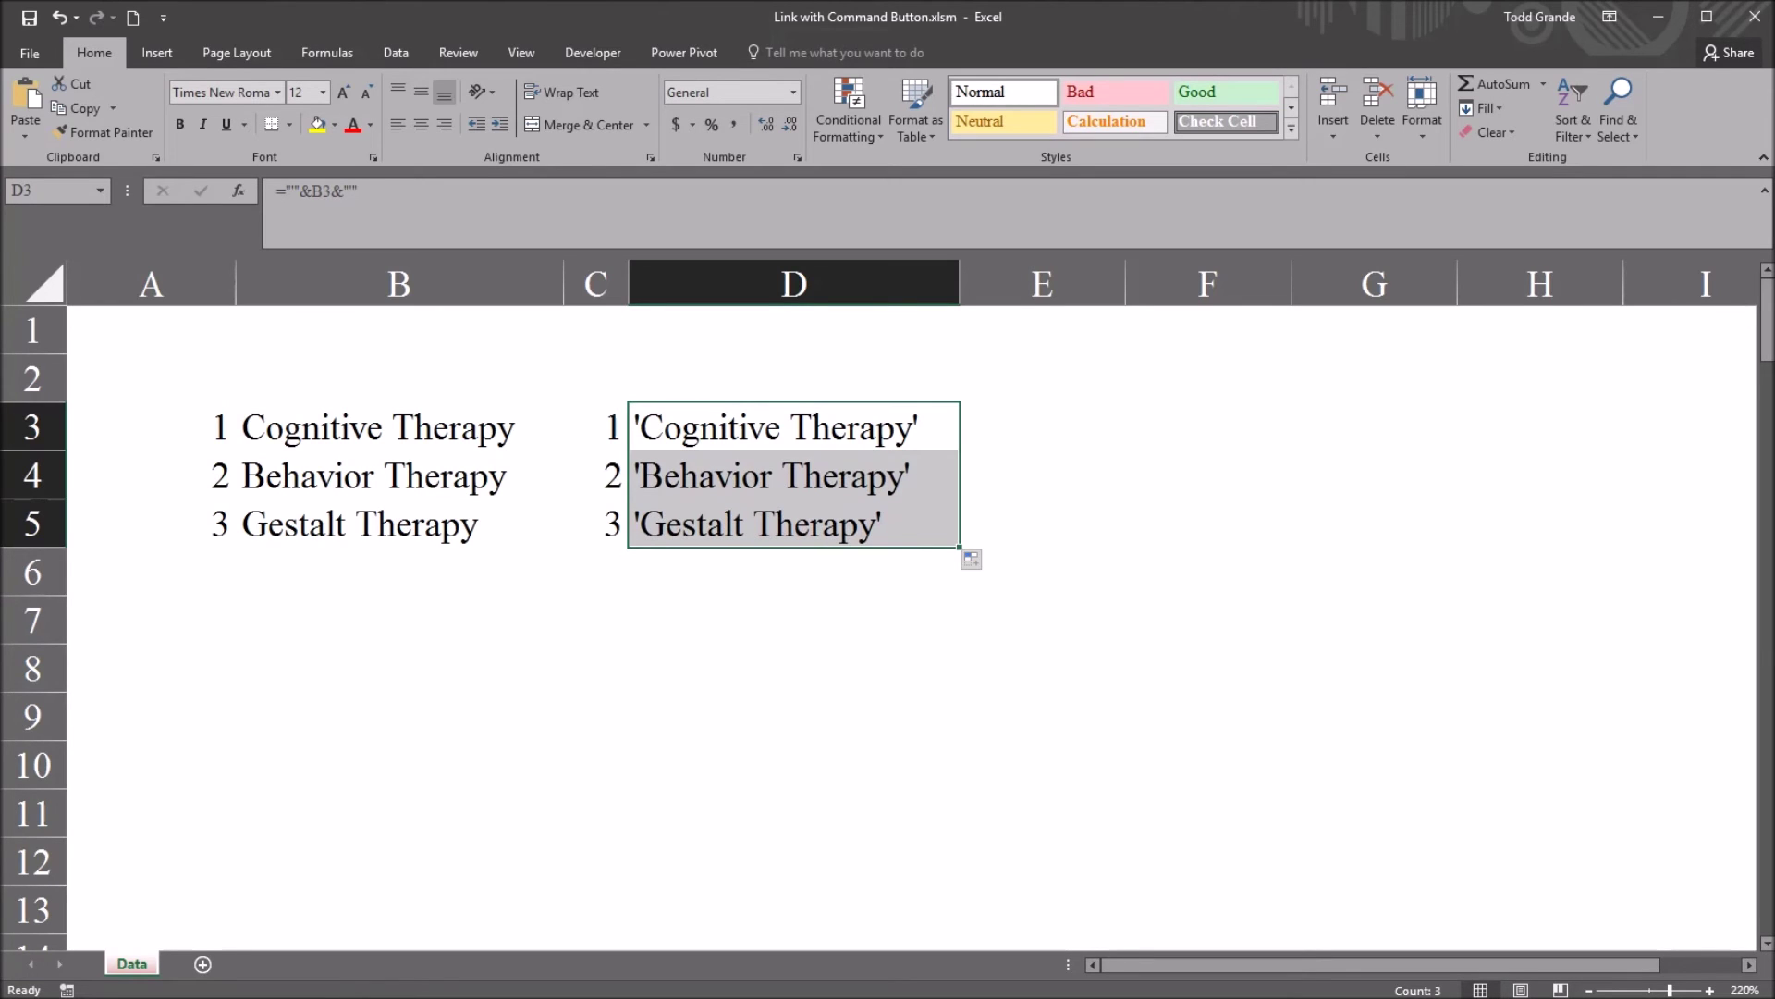
# Step: Copy the code and quoted label pairs in C3:D5
pyautogui.click(794, 570)
pyautogui.moveTo(596, 427); pyautogui.dragTo(794, 523)
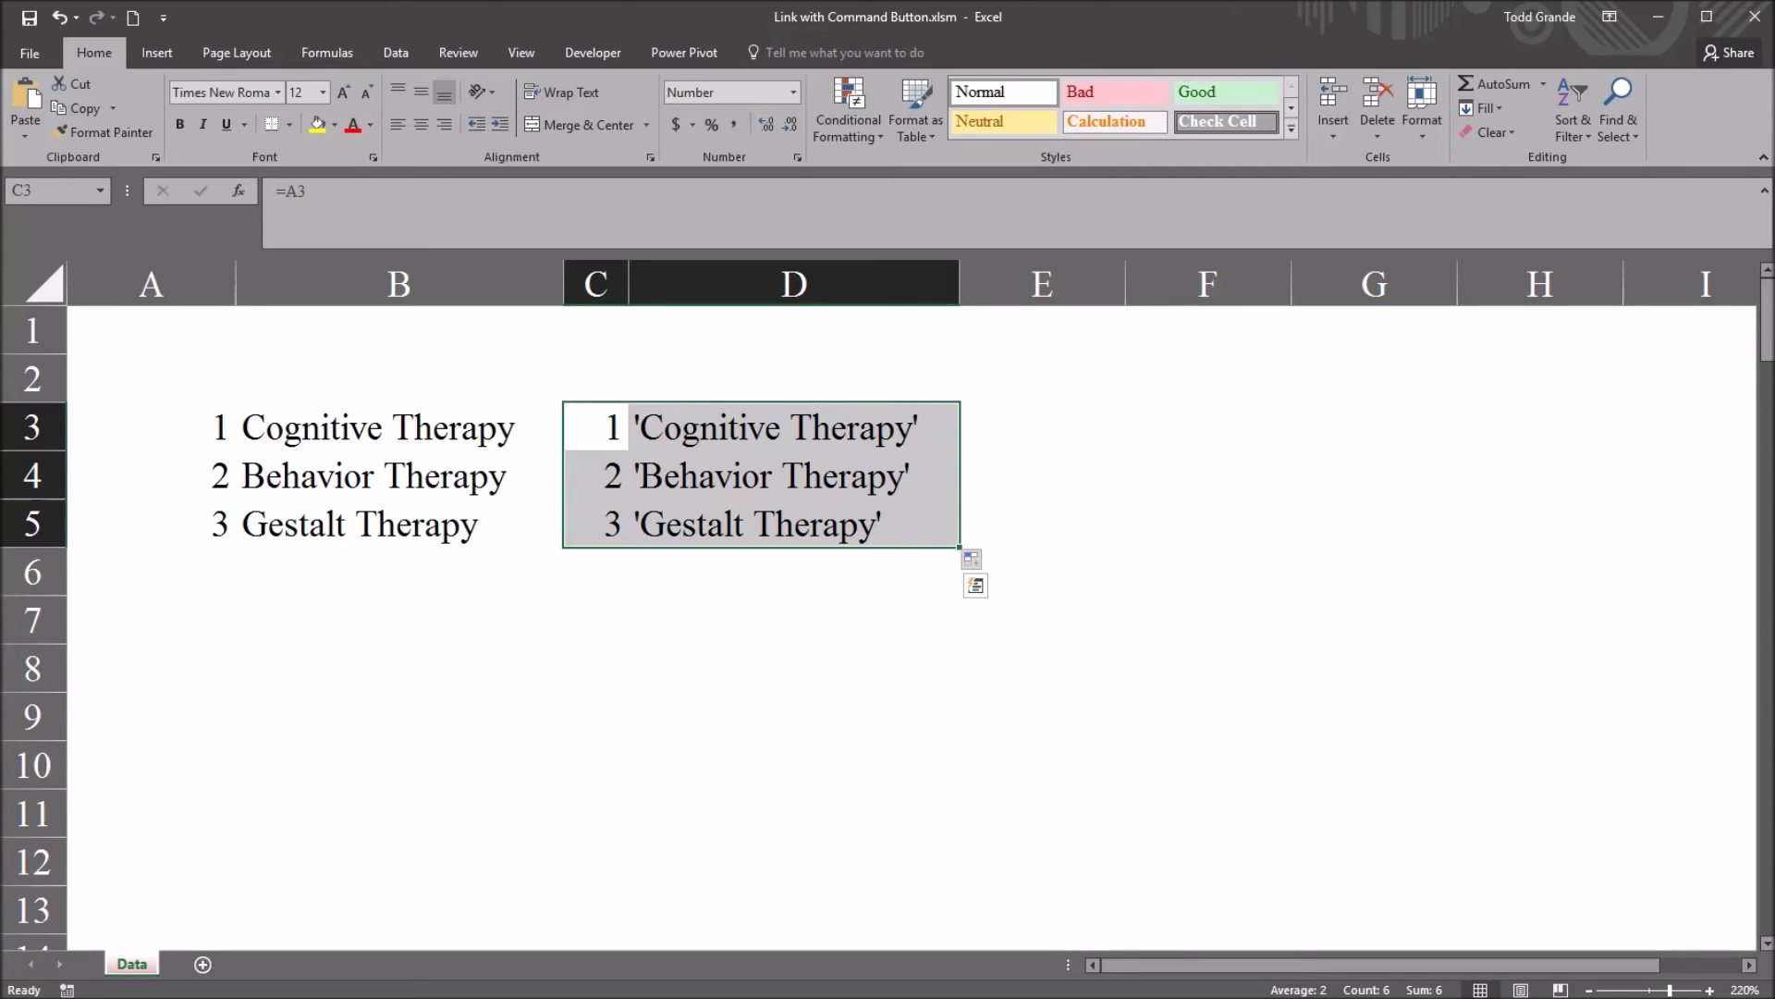
pyautogui.hotkey('ctrl', 'c')
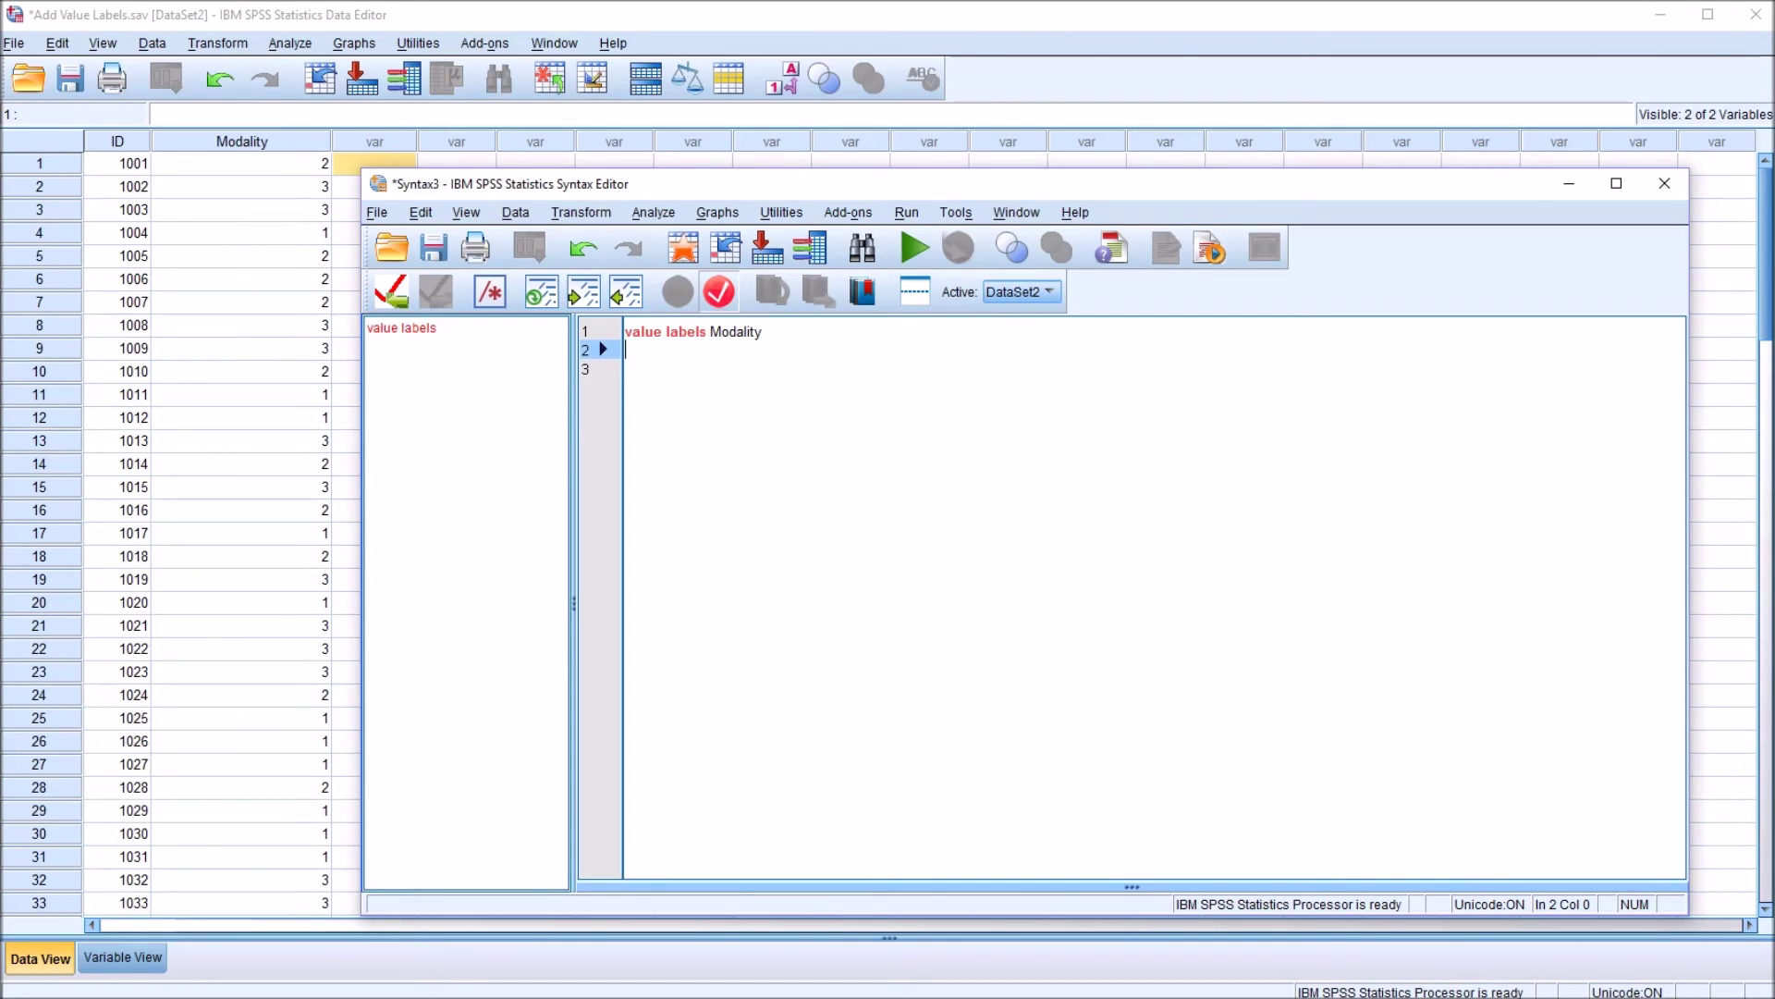
# Step: Paste the three code-label pairs under the Modality command and run all syntax
pyautogui.hotkey('ctrl', 'v')
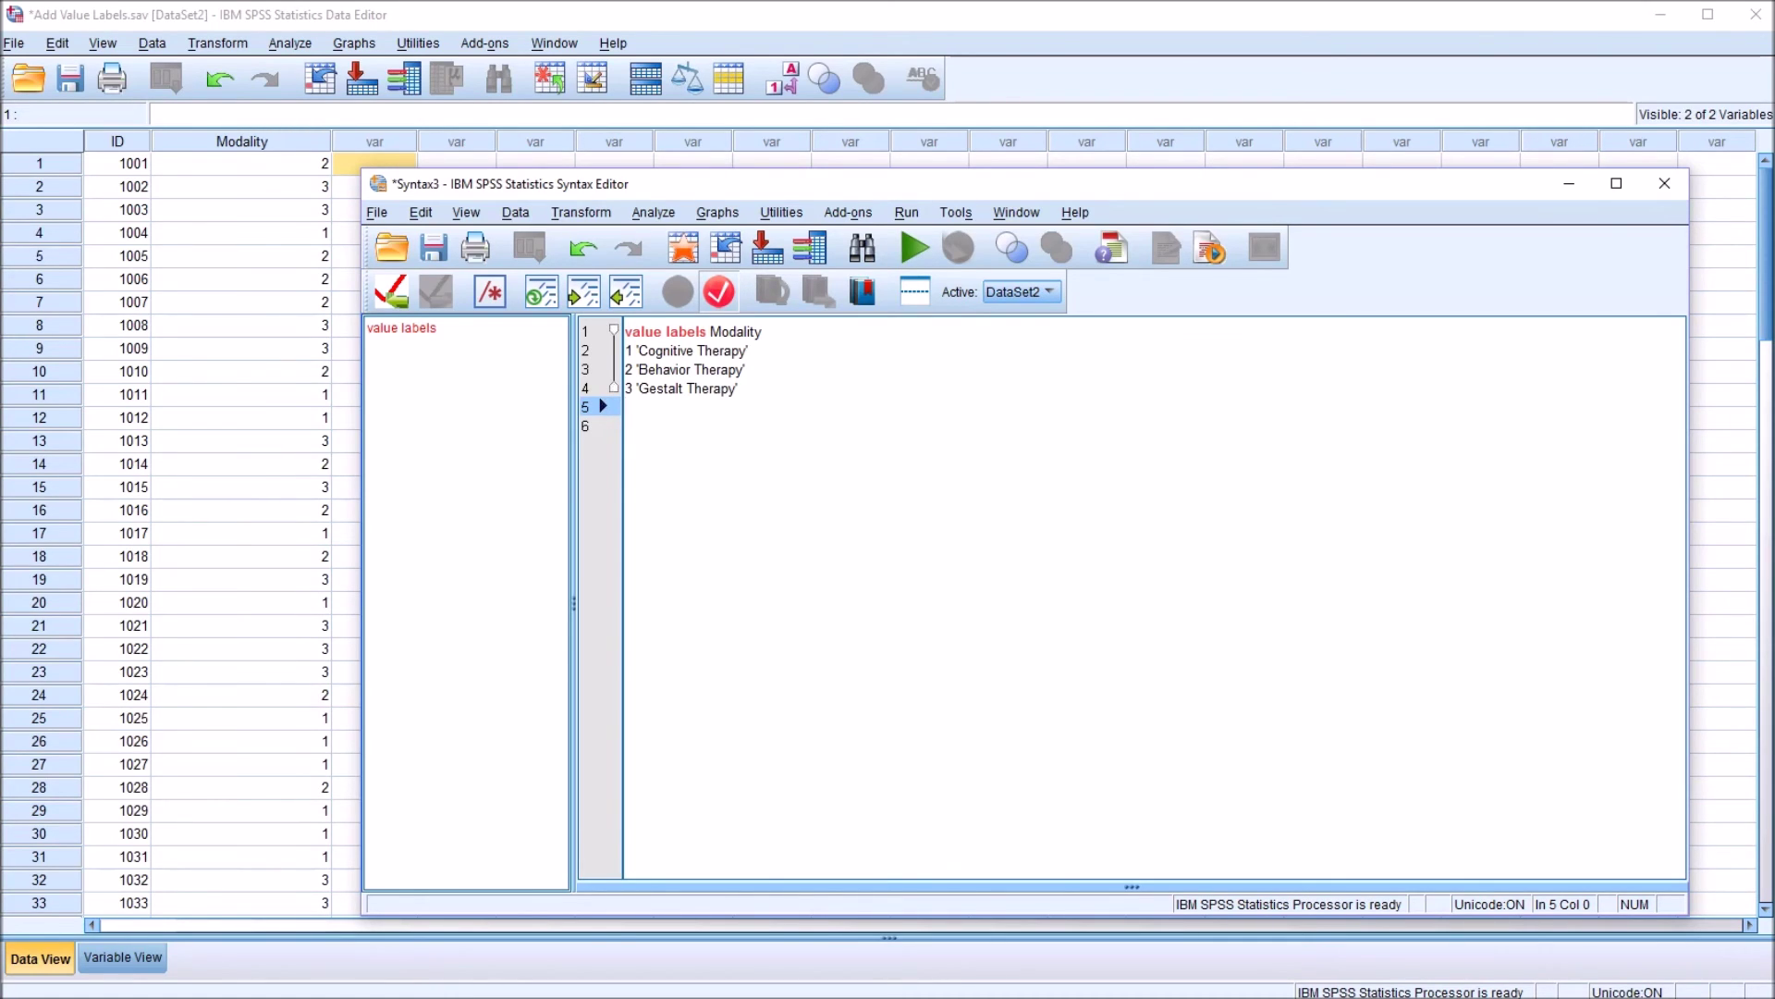
pyautogui.hotkey('alt', 'r')
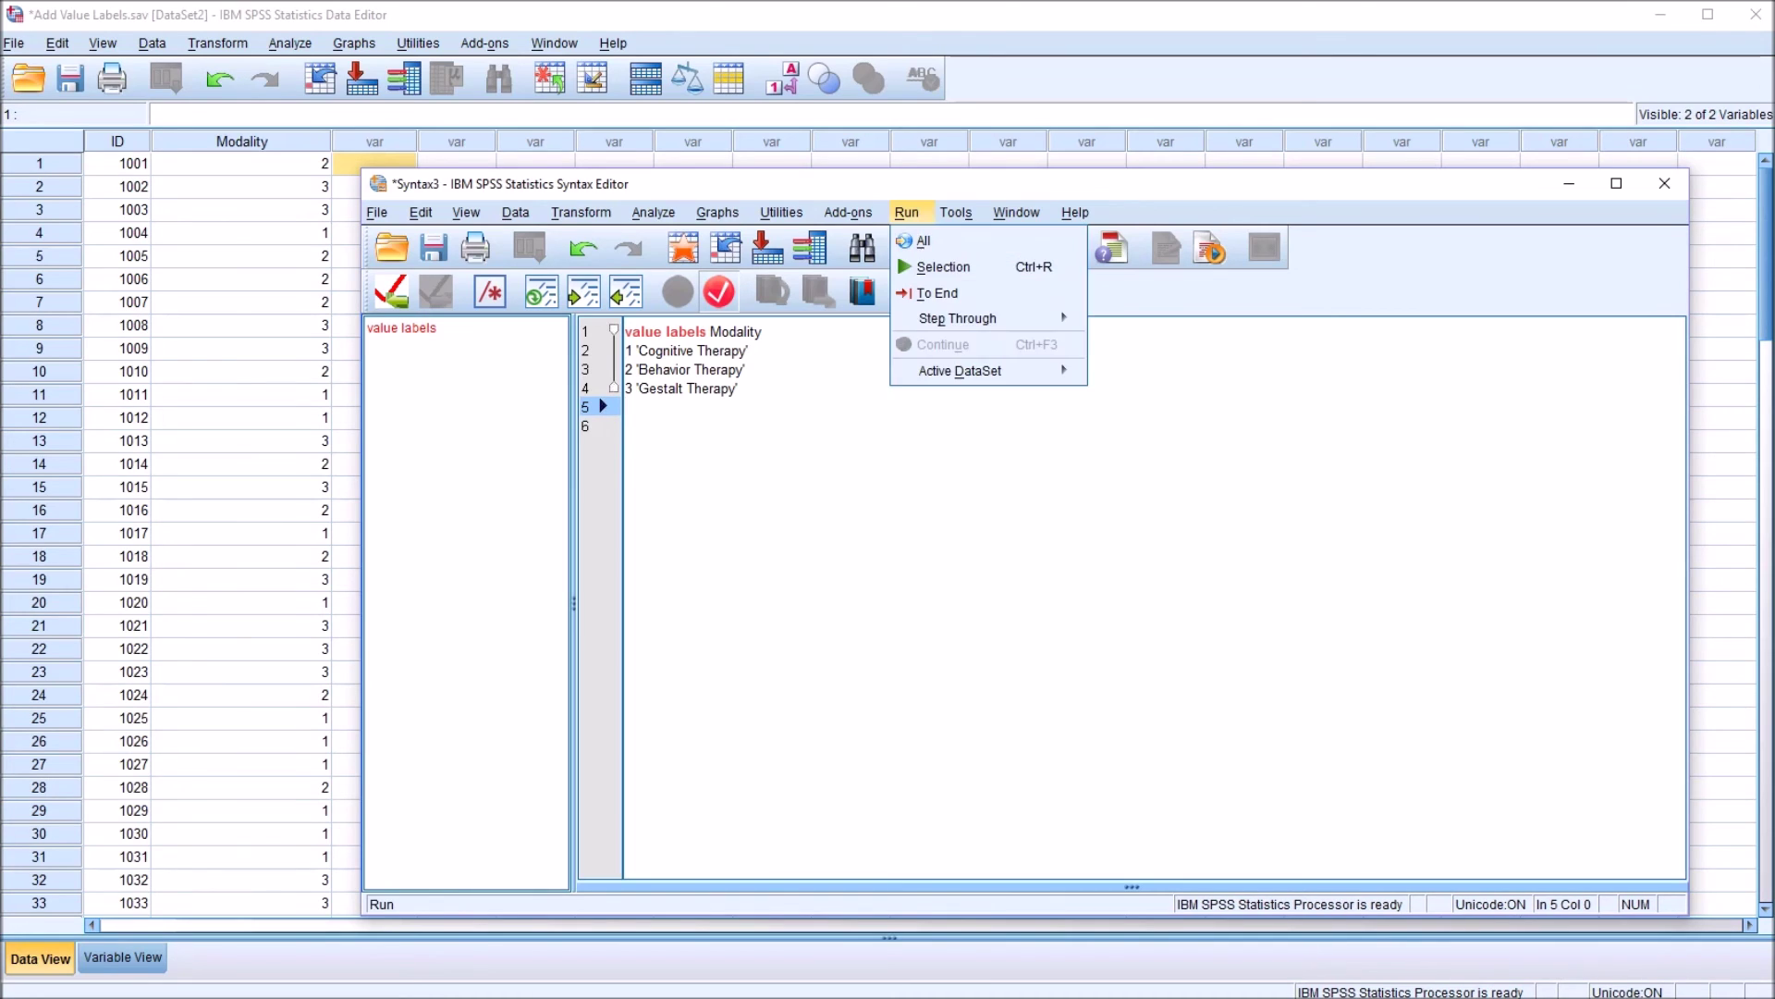
pyautogui.press('Left')
pyautogui.press('Right')
pyautogui.press('Down')
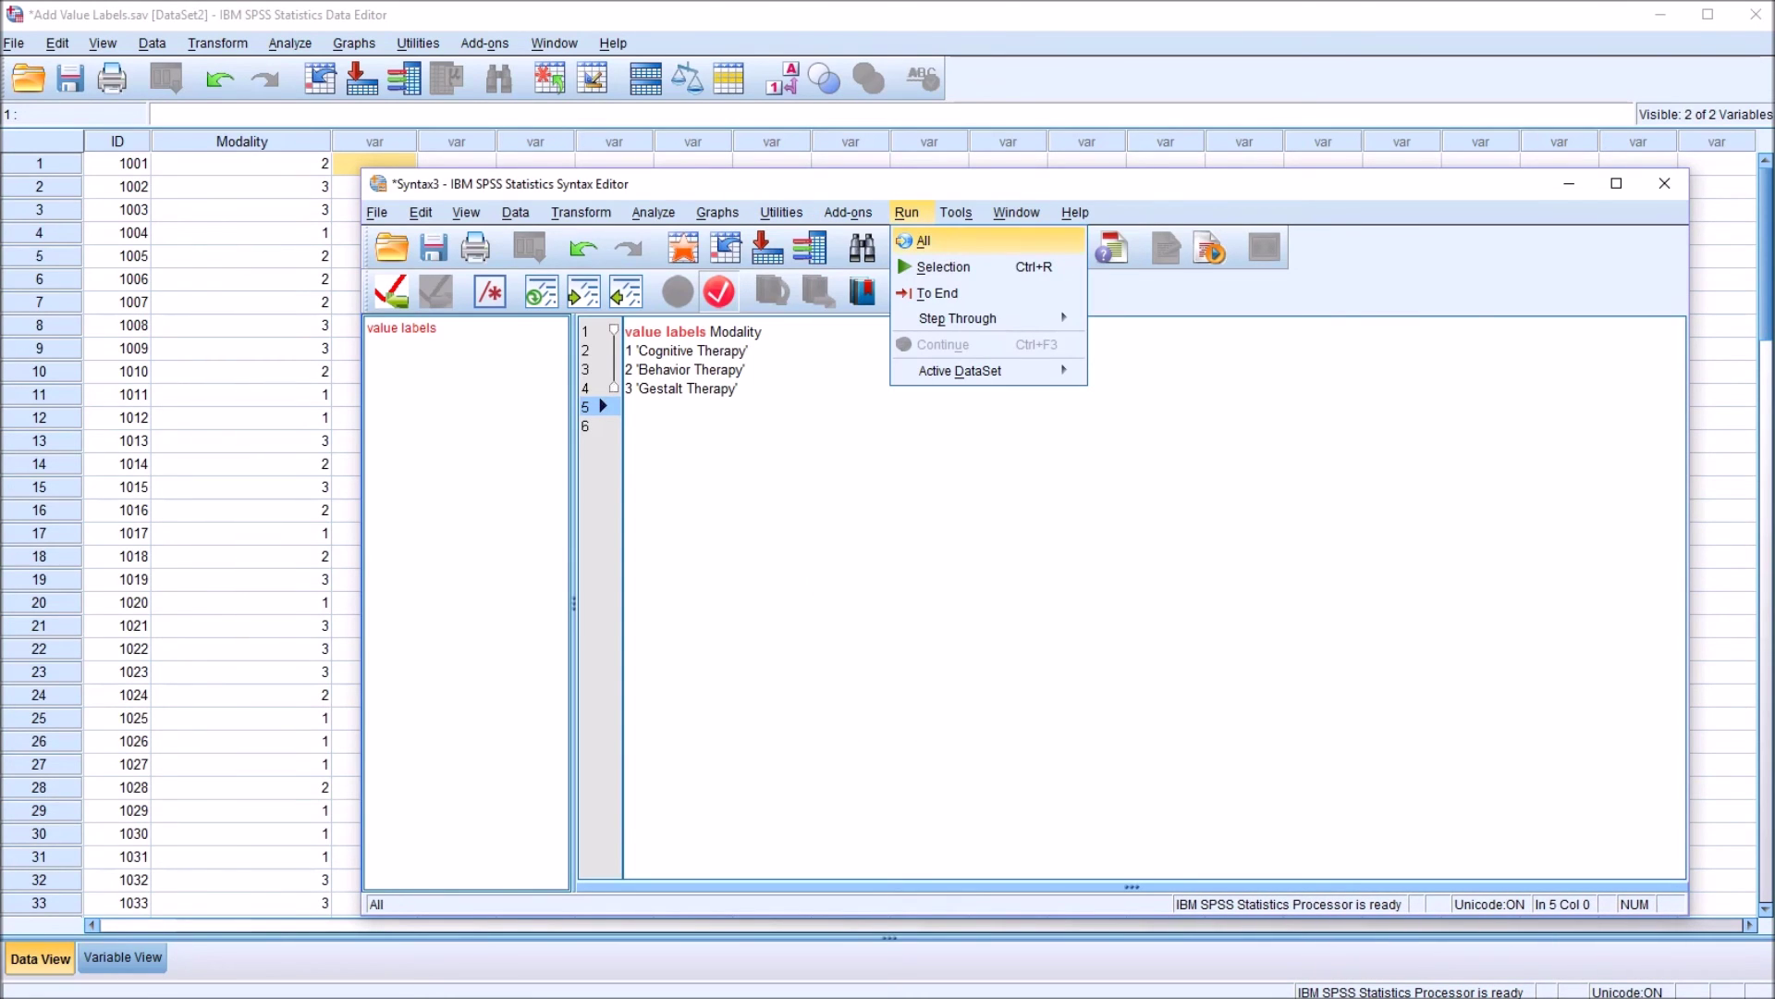
pyautogui.press('Return')
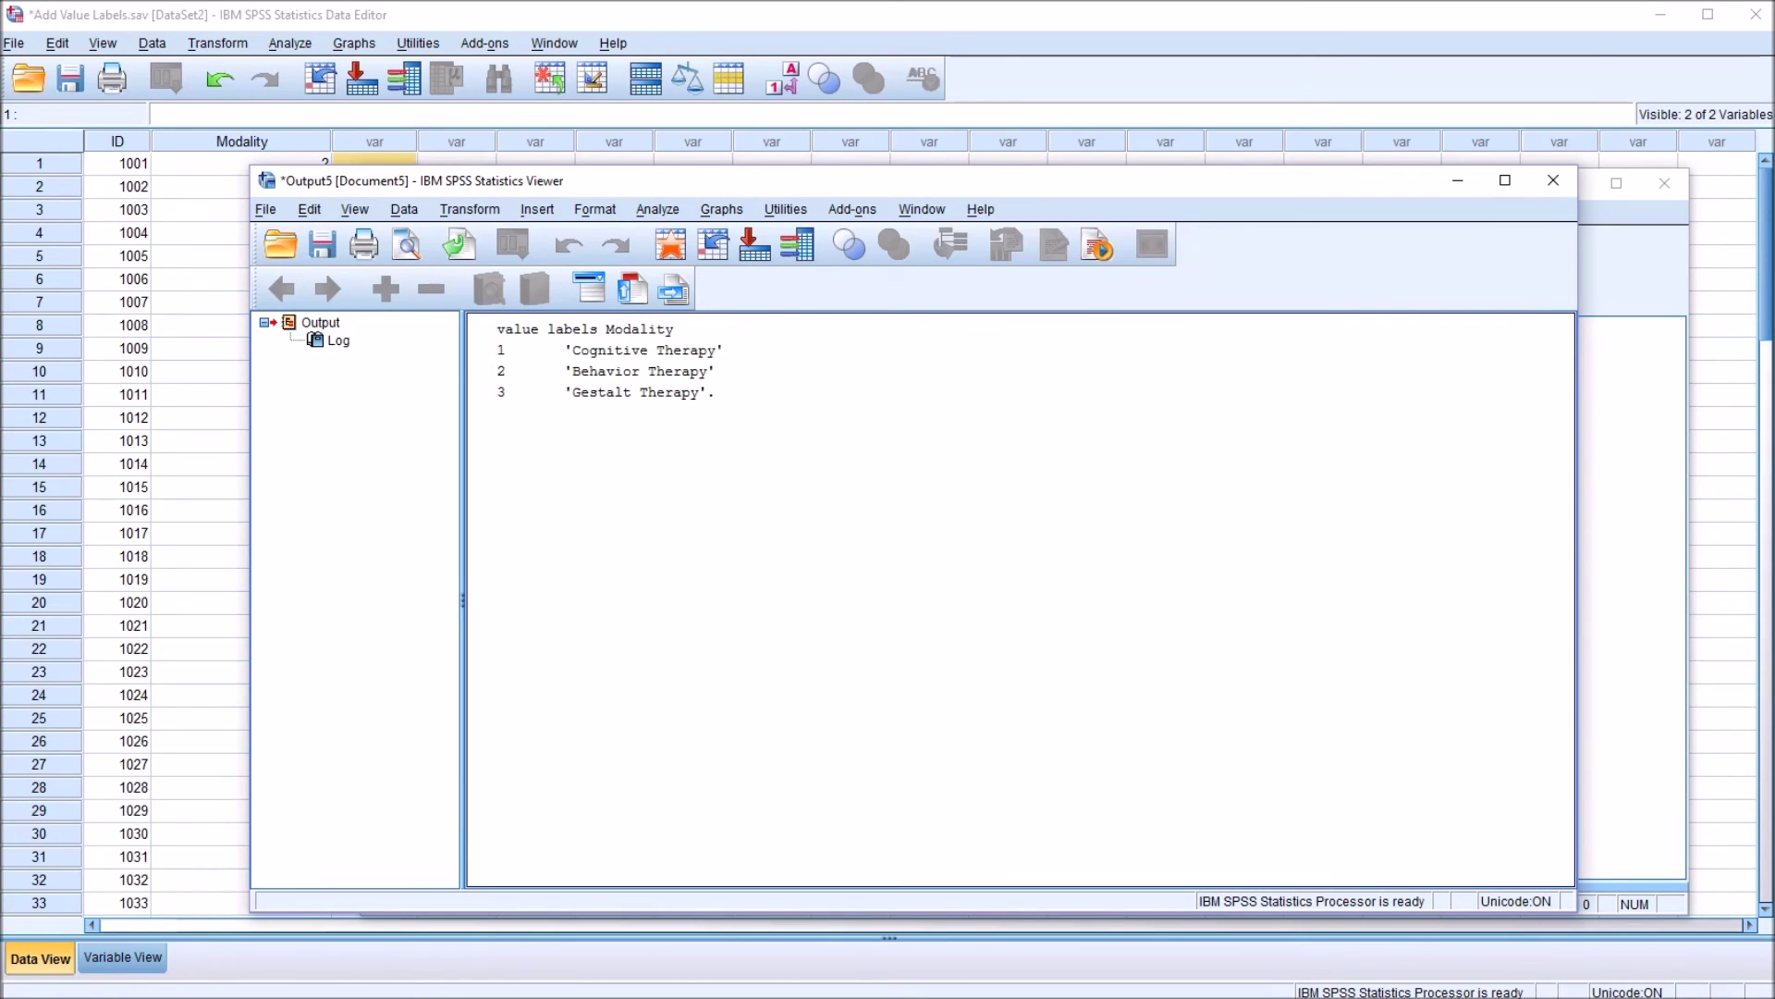
# Step: Close the output and turn on value labels, checking the labelled Modality cells
pyautogui.hotkey('alt', 'Tab')
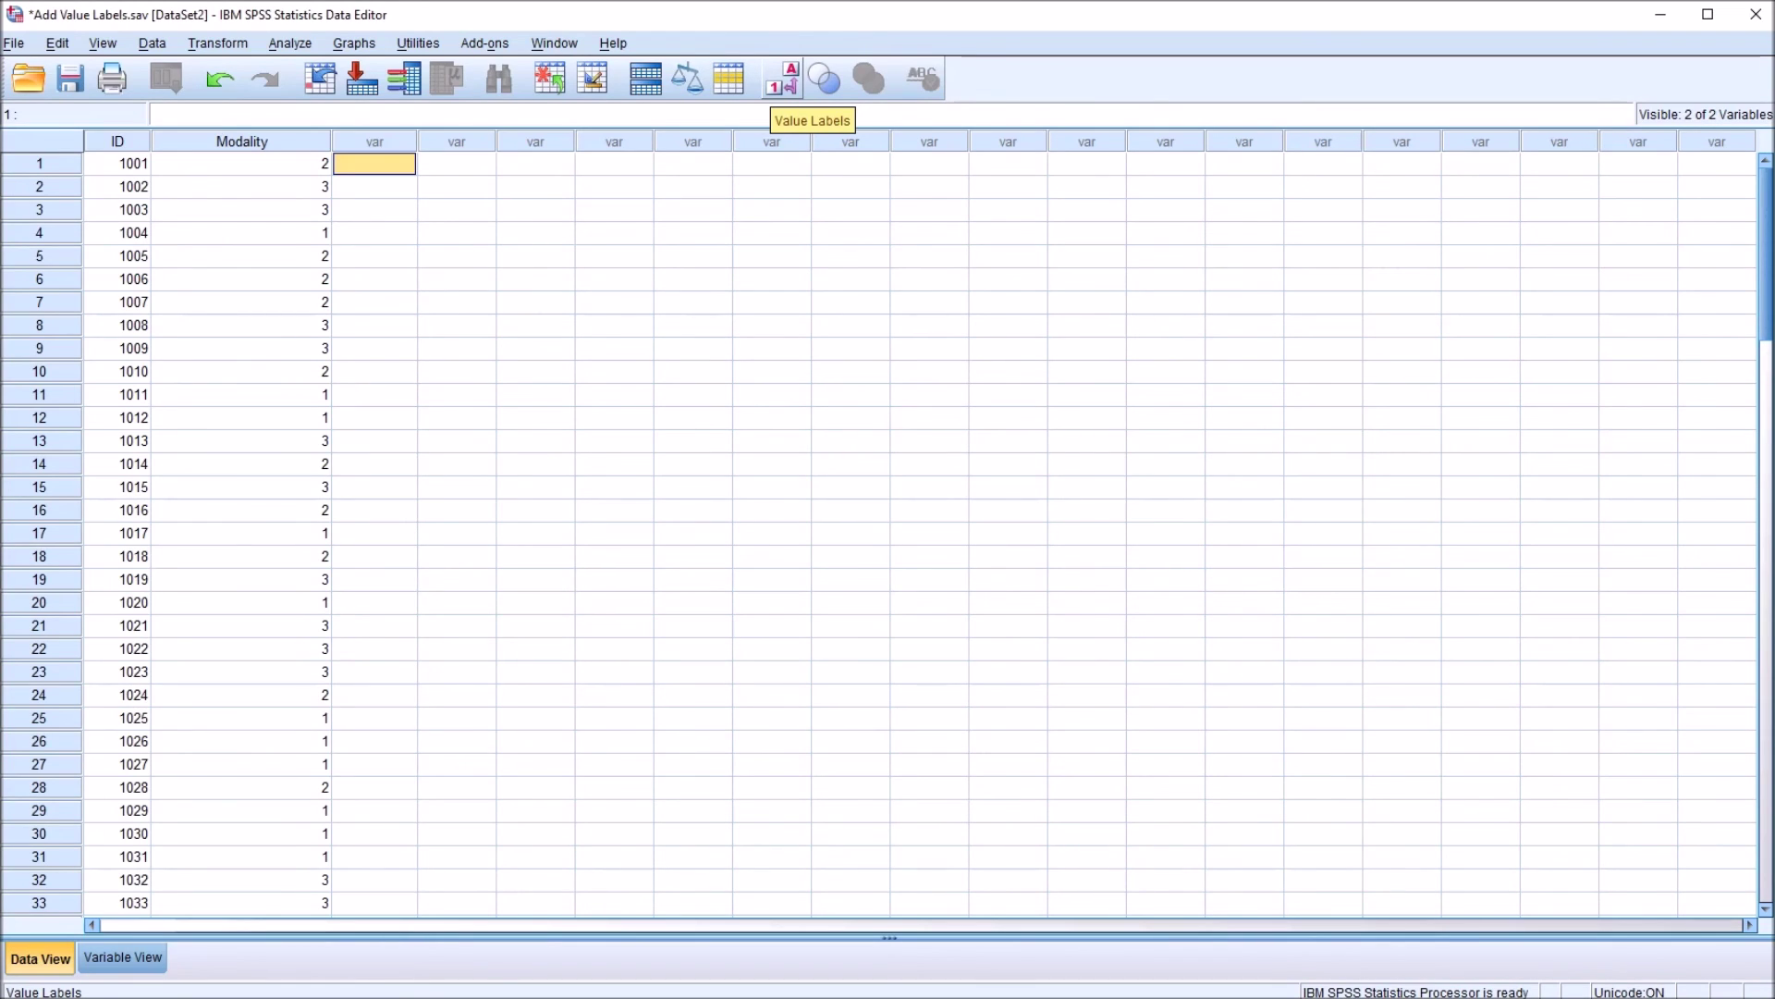
pyautogui.click(782, 80)
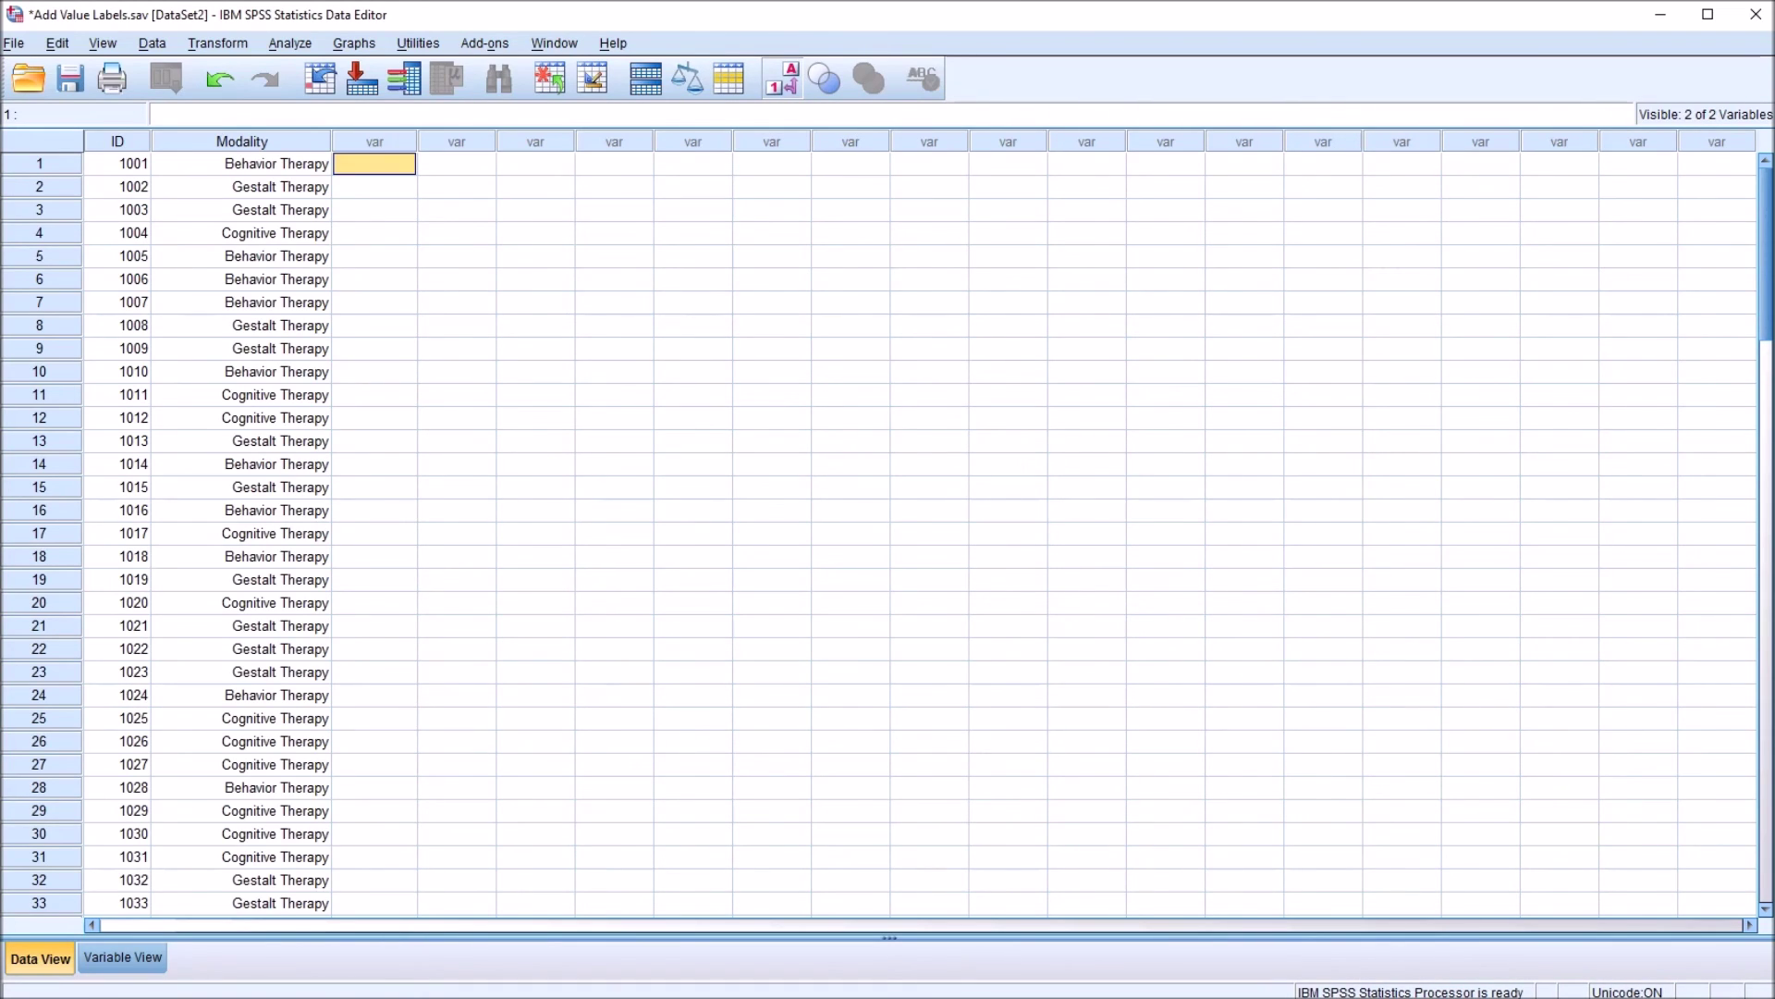
pyautogui.press('Down')
pyautogui.press('Down')
pyautogui.press('Down')
pyautogui.press('Left')
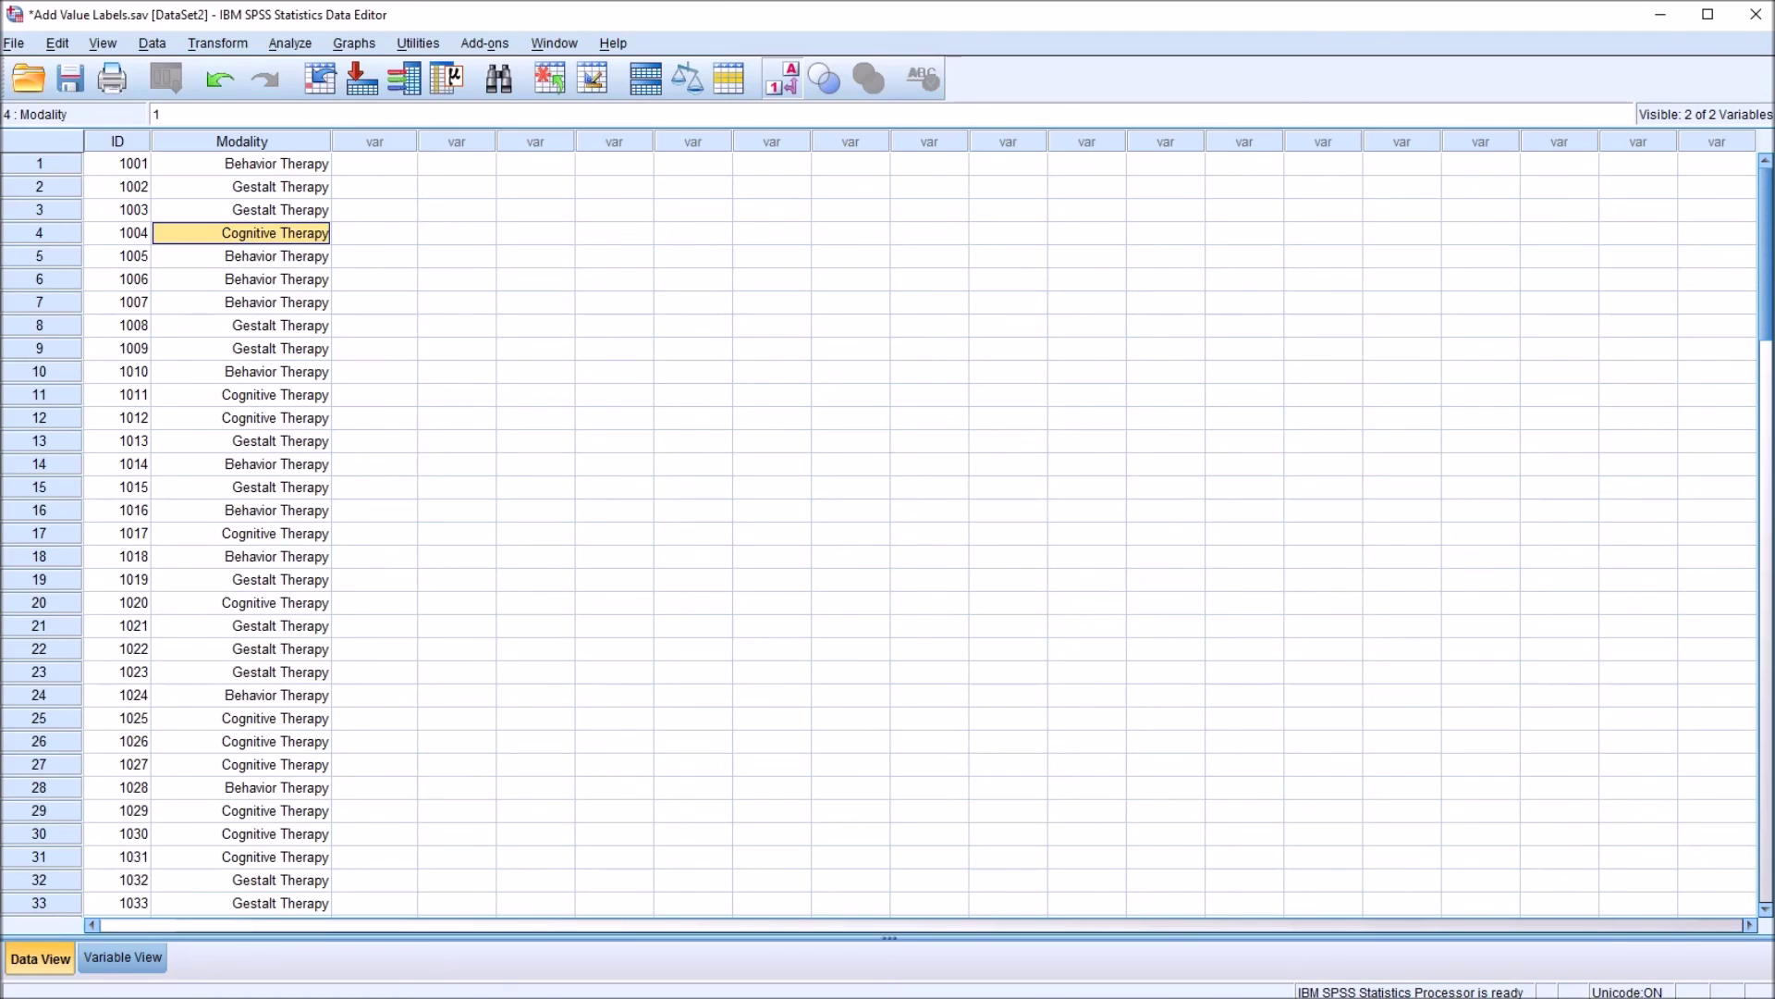
pyautogui.press('Up')
pyautogui.press('Up')
pyautogui.press('Up')
pyautogui.press('Down')
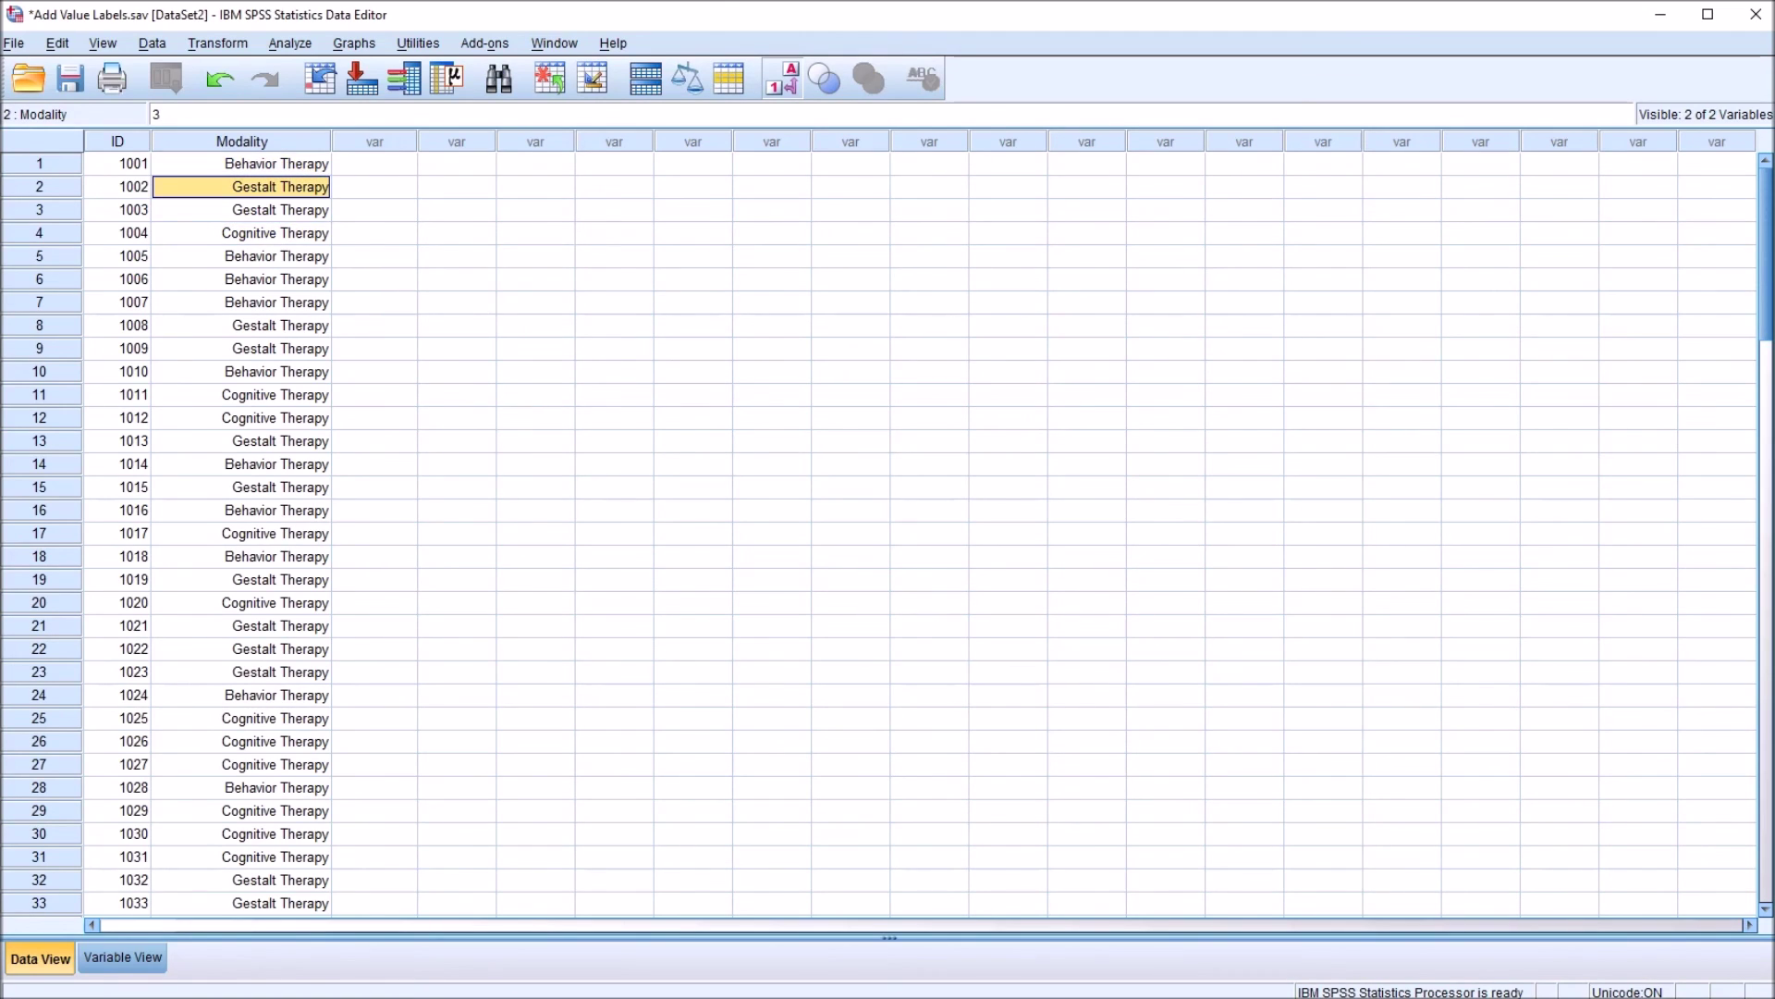
# Step: Toggle value labels off and back on to compare codes with therapy names
pyautogui.hotkey('alt', 'v')
pyautogui.press('v')
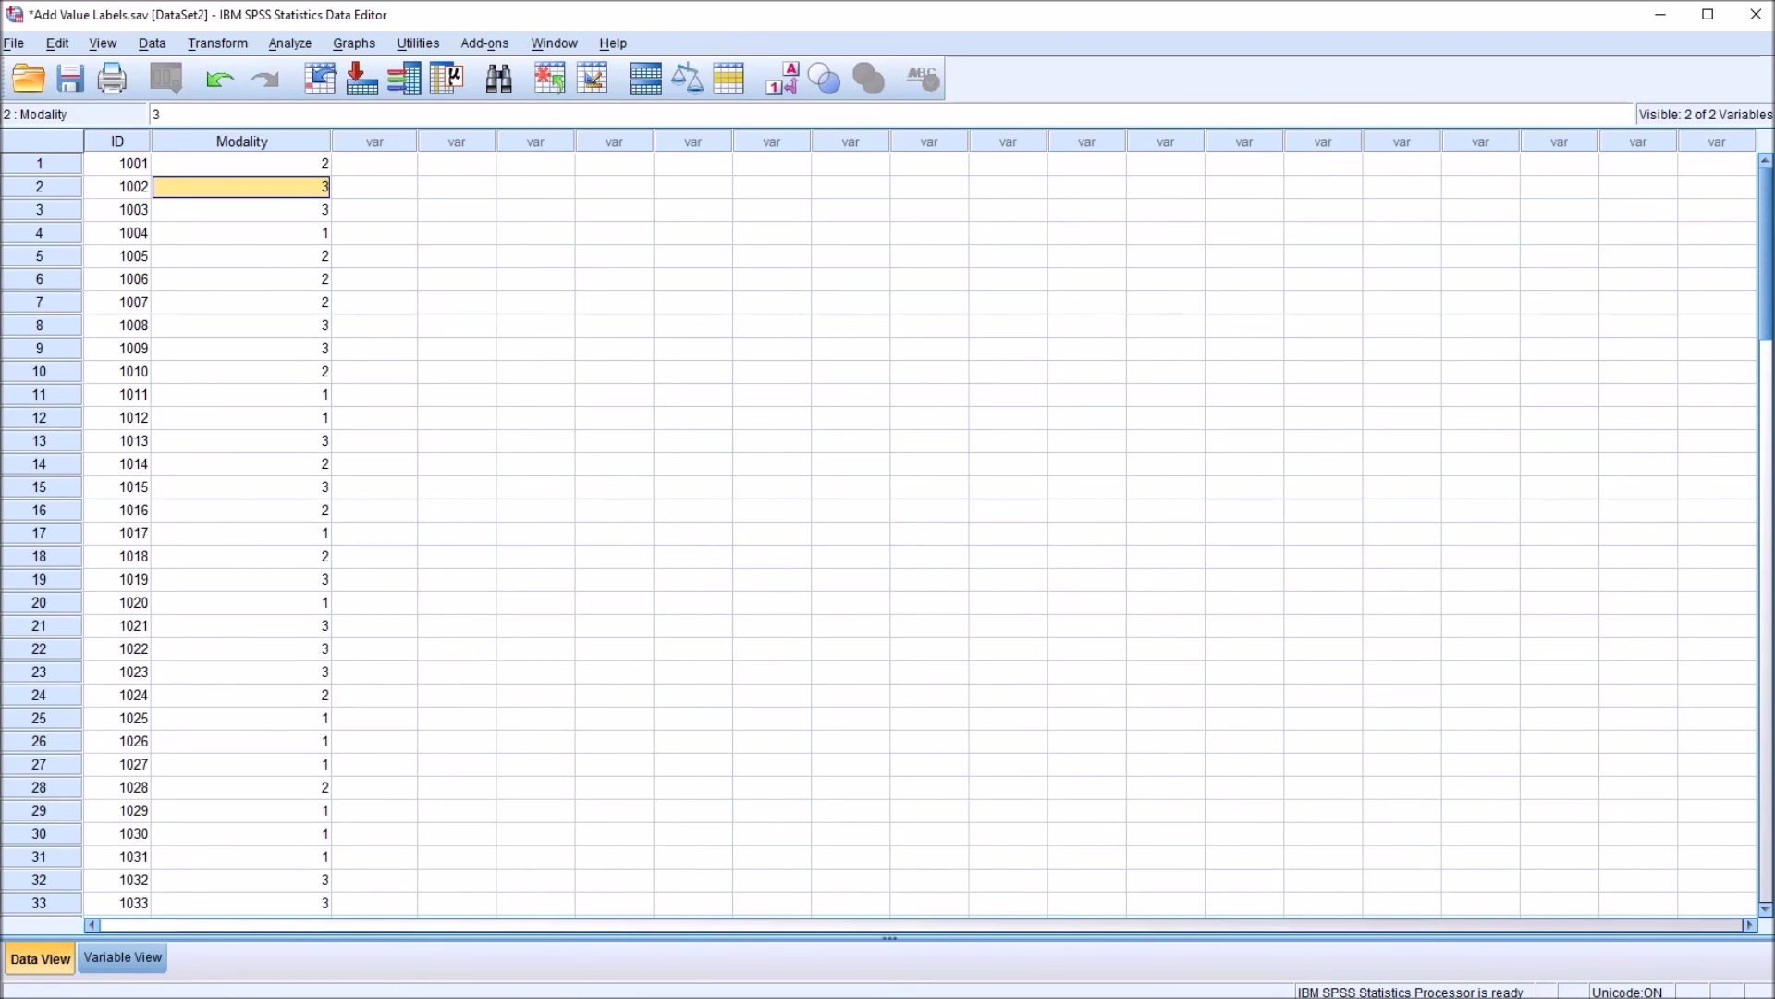
pyautogui.hotkey('alt', 'v')
pyautogui.press('v')
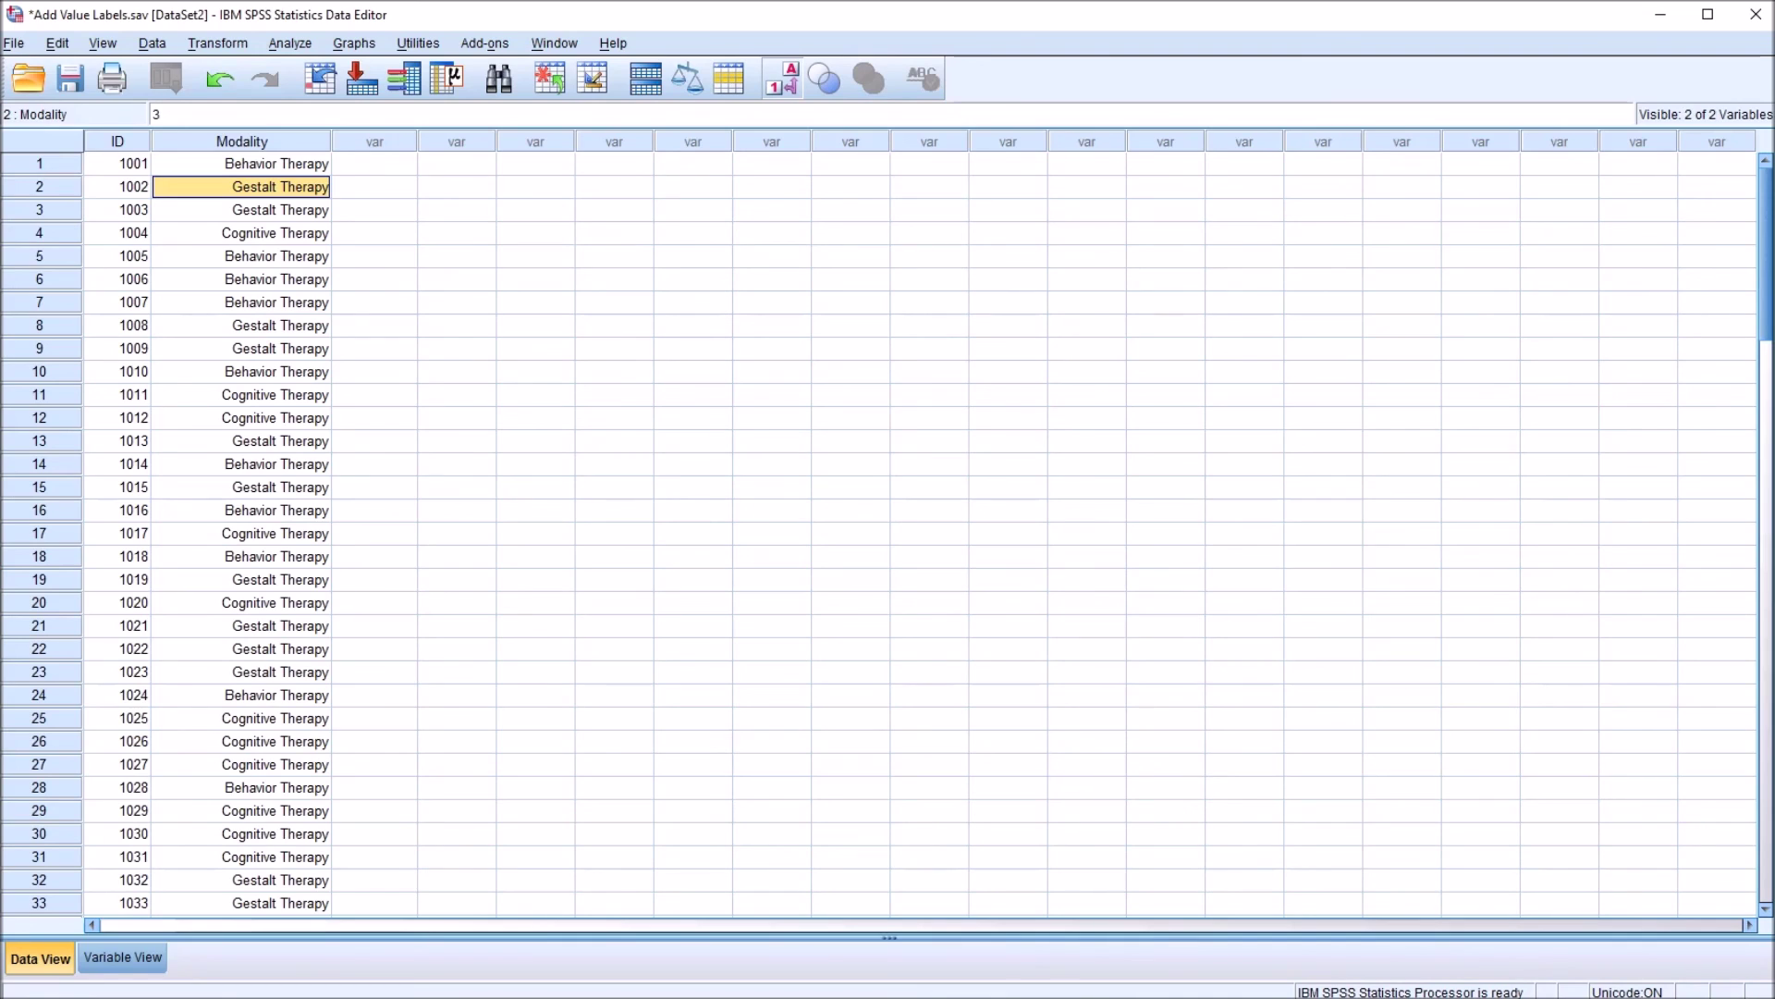
pyautogui.hotkey('ctrl', 't')
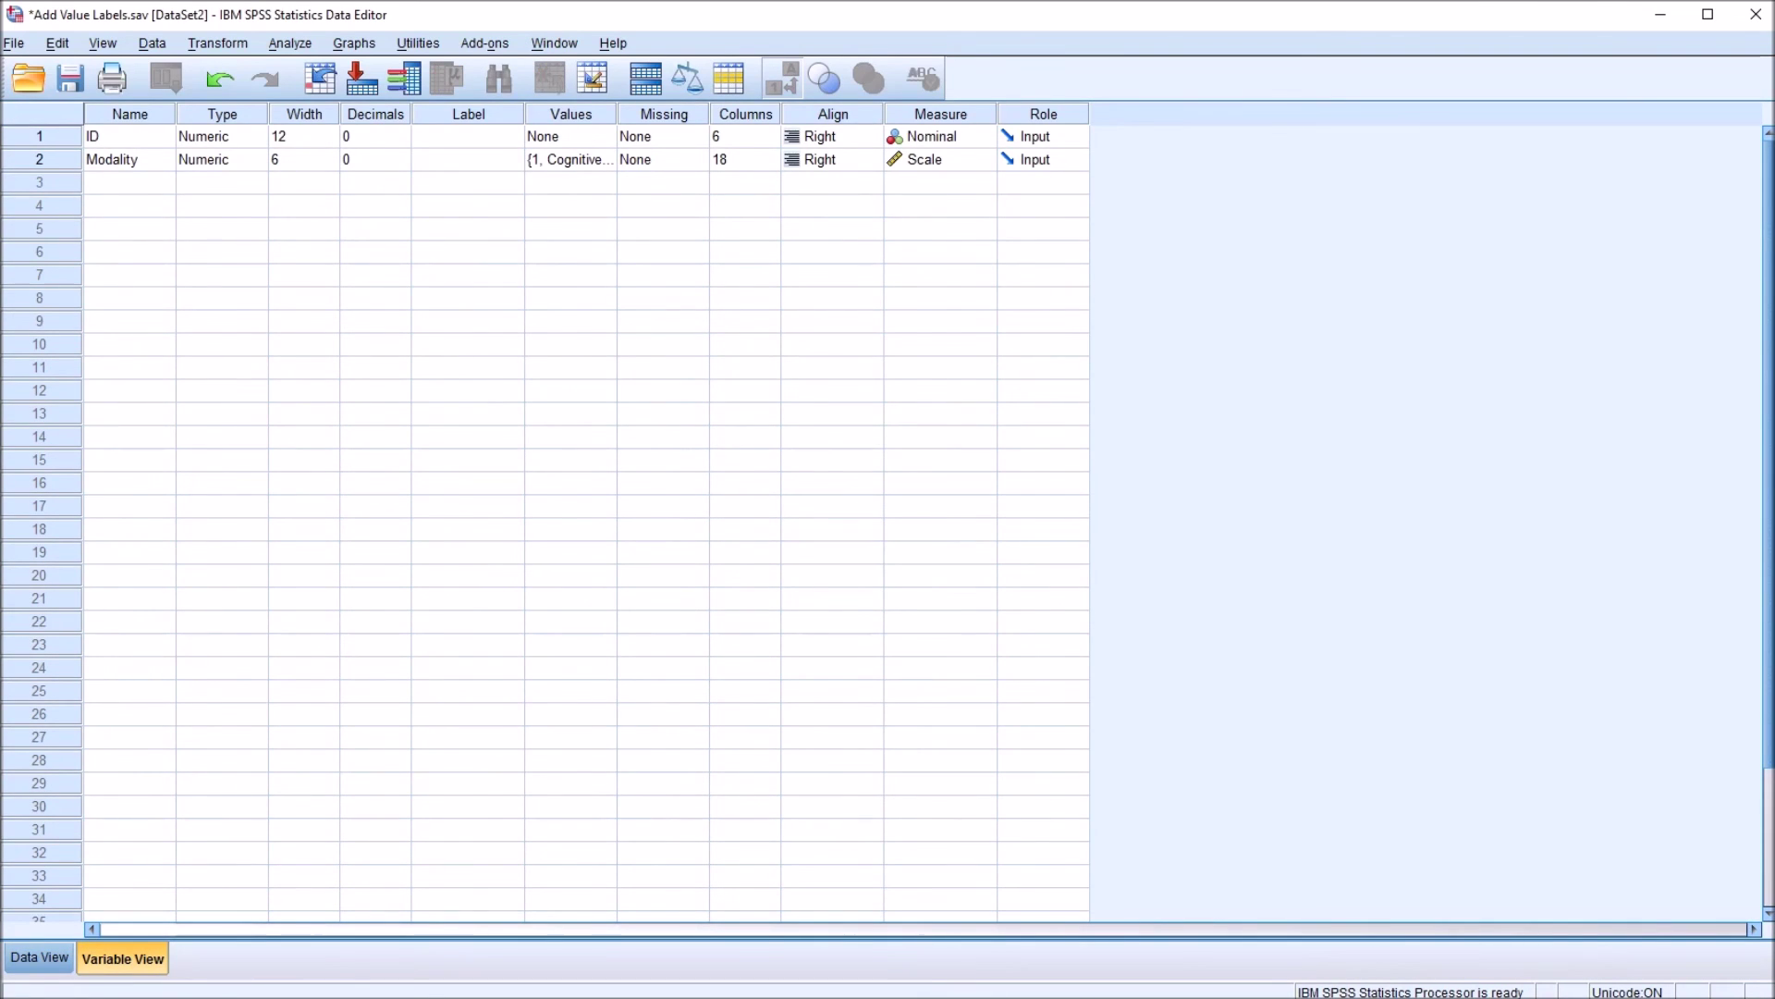
# Step: Review Modality's labels for codes 1, 2 and 3 and close the dialog unchanged
pyautogui.click(569, 159)
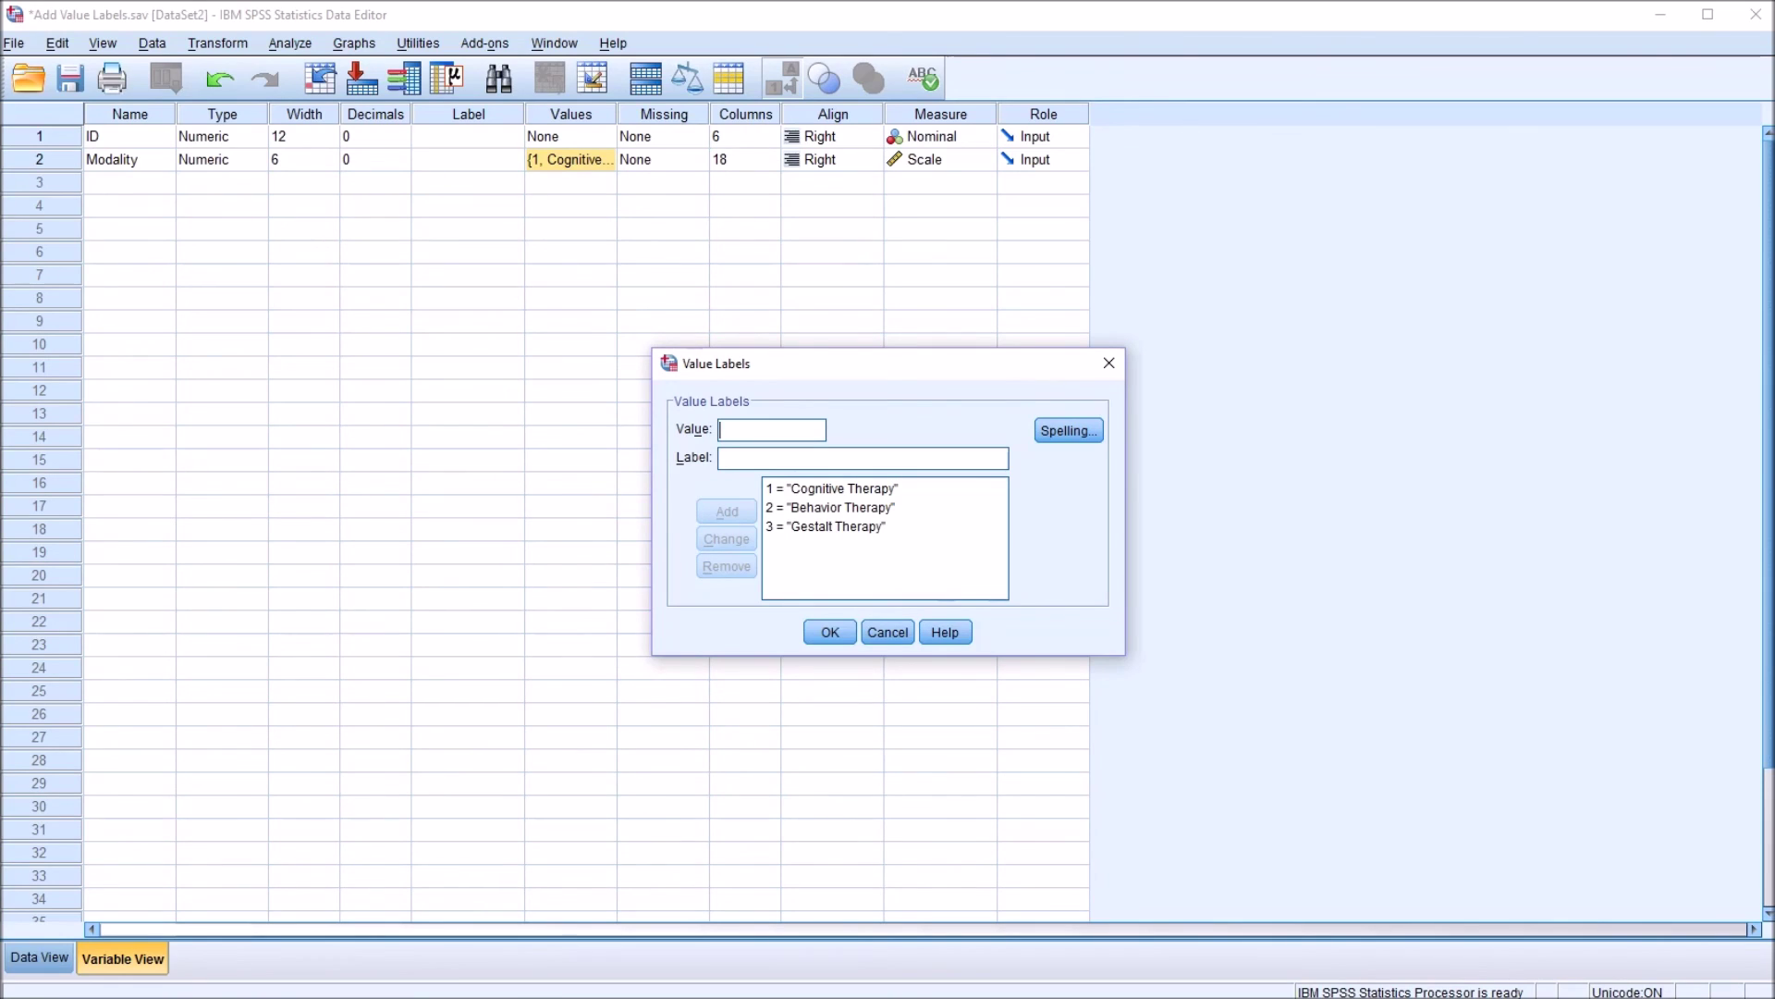
pyautogui.press('Tab')
pyautogui.press('Tab')
pyautogui.press('Down')
pyautogui.press('Down')
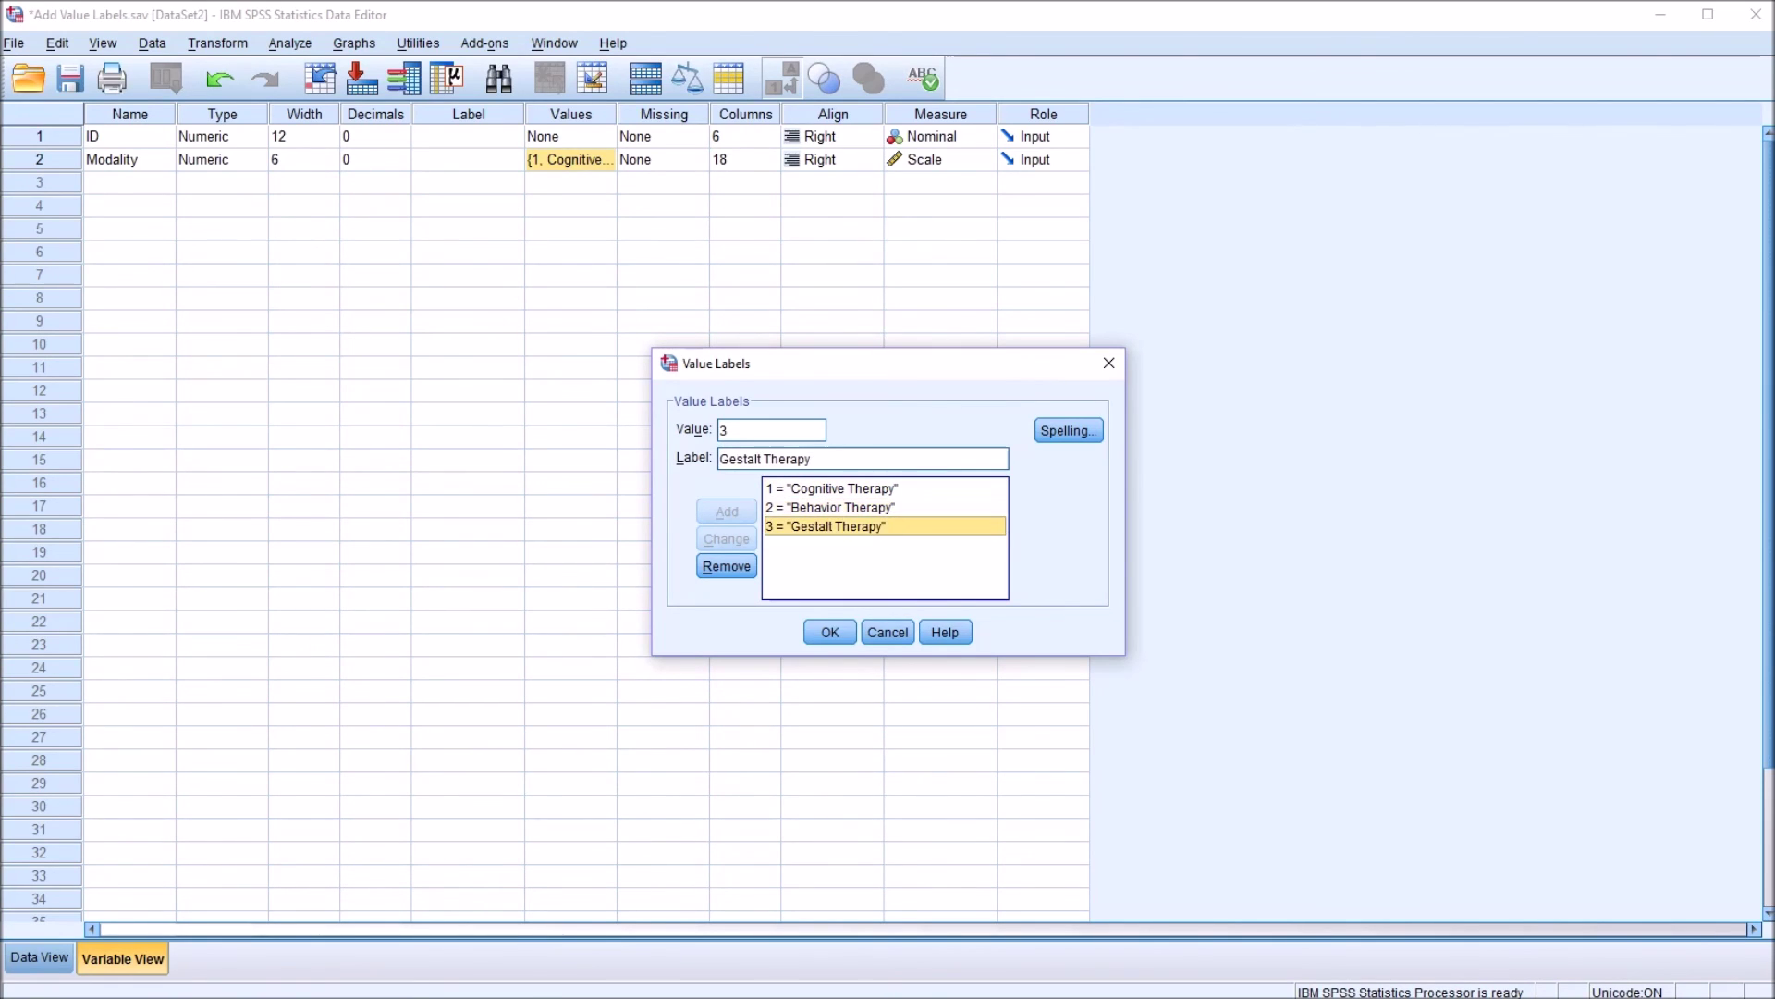
pyautogui.press('Up')
pyautogui.press('Up')
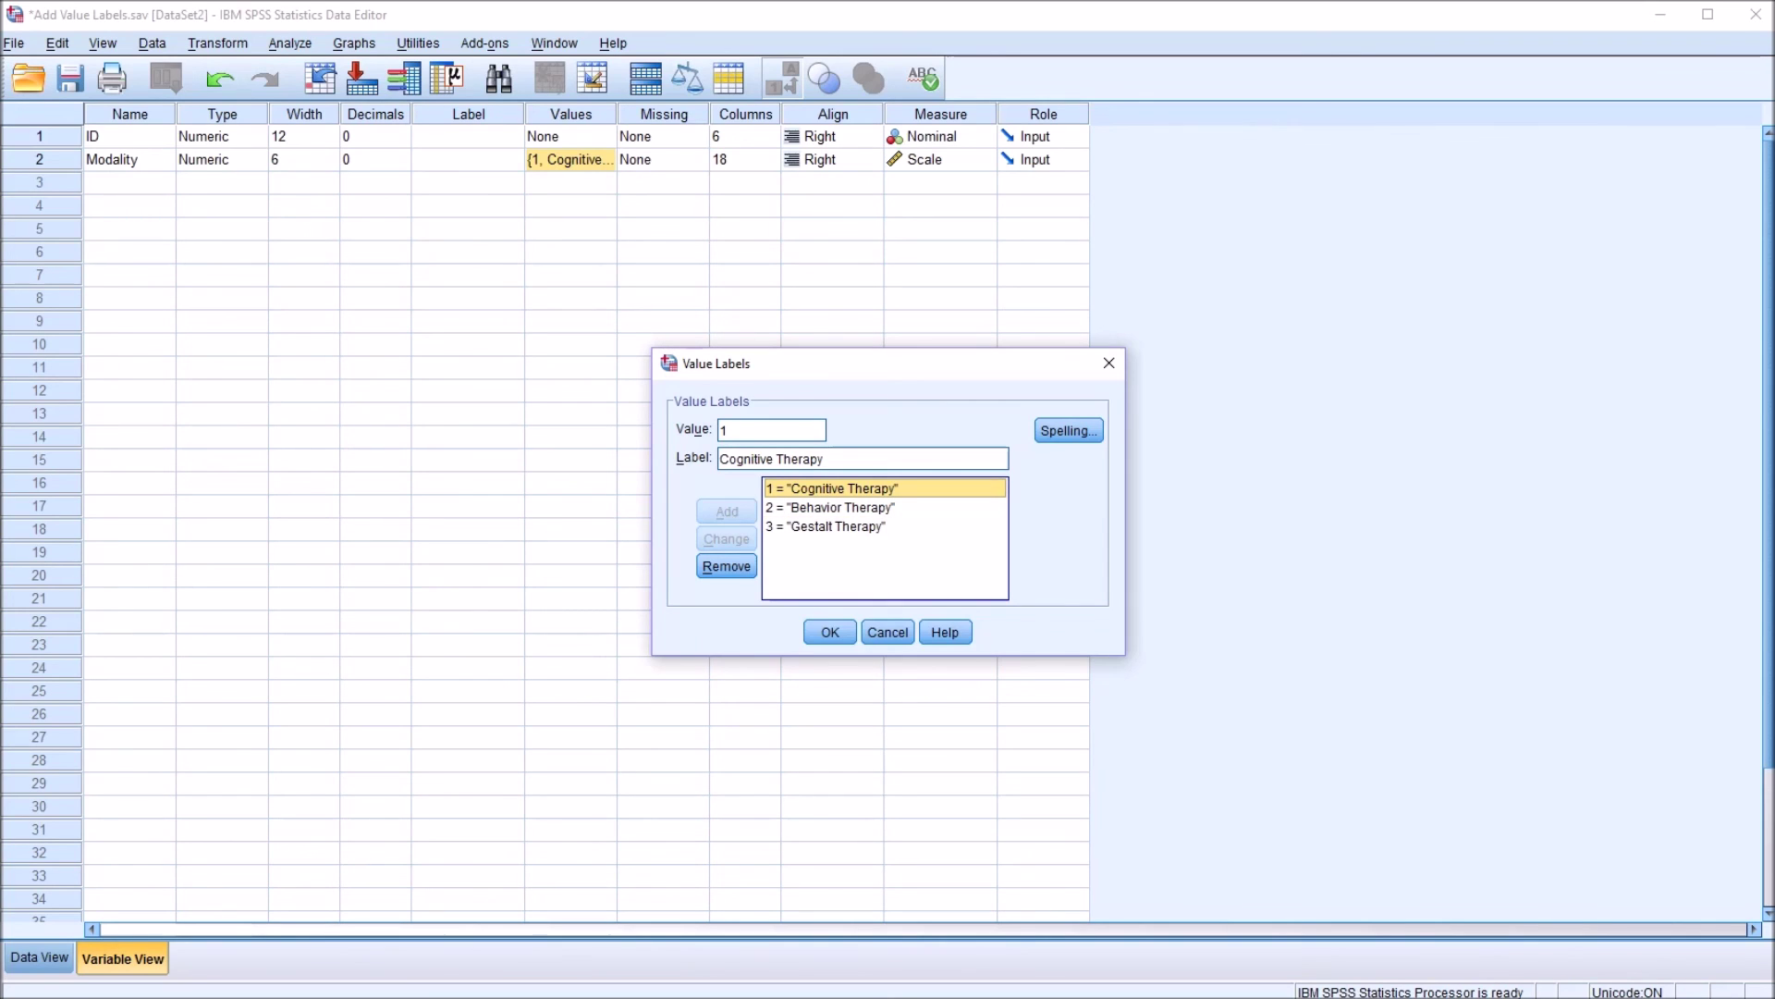
pyautogui.click(887, 631)
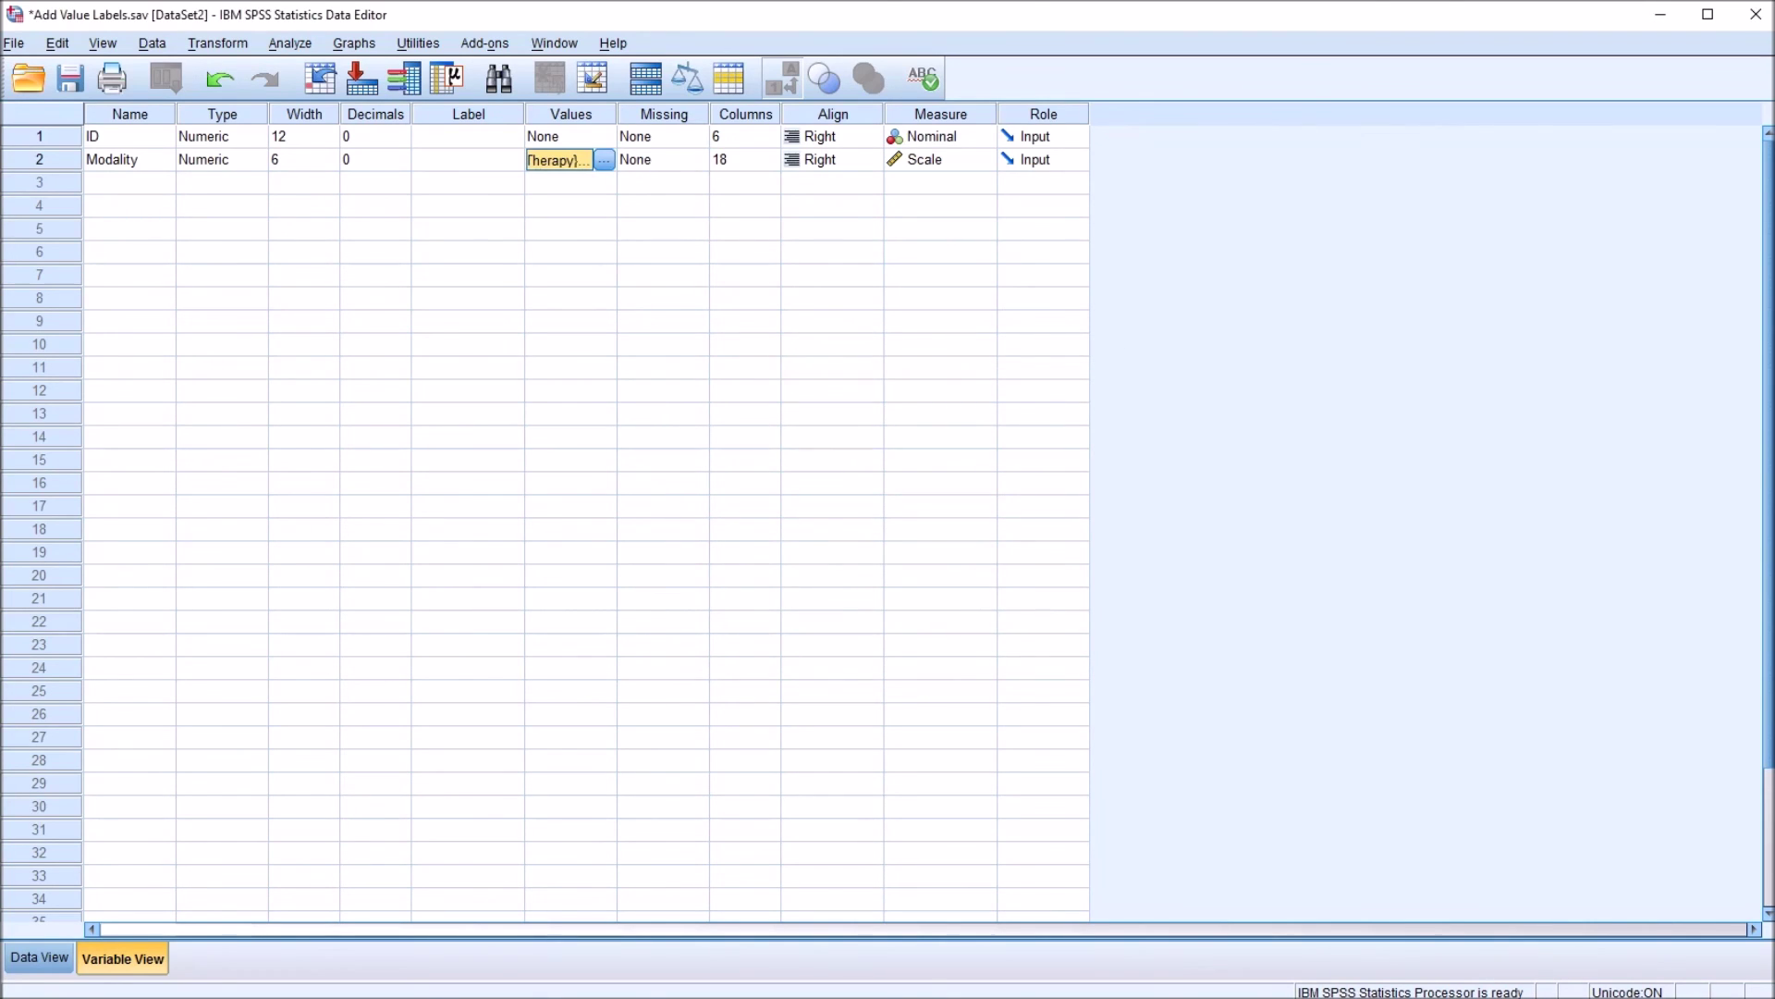
# Step: Switch to Data View and move off the Modality column to see Cognitive, Behavior, Gestalt Therapy labels
pyautogui.click(38, 957)
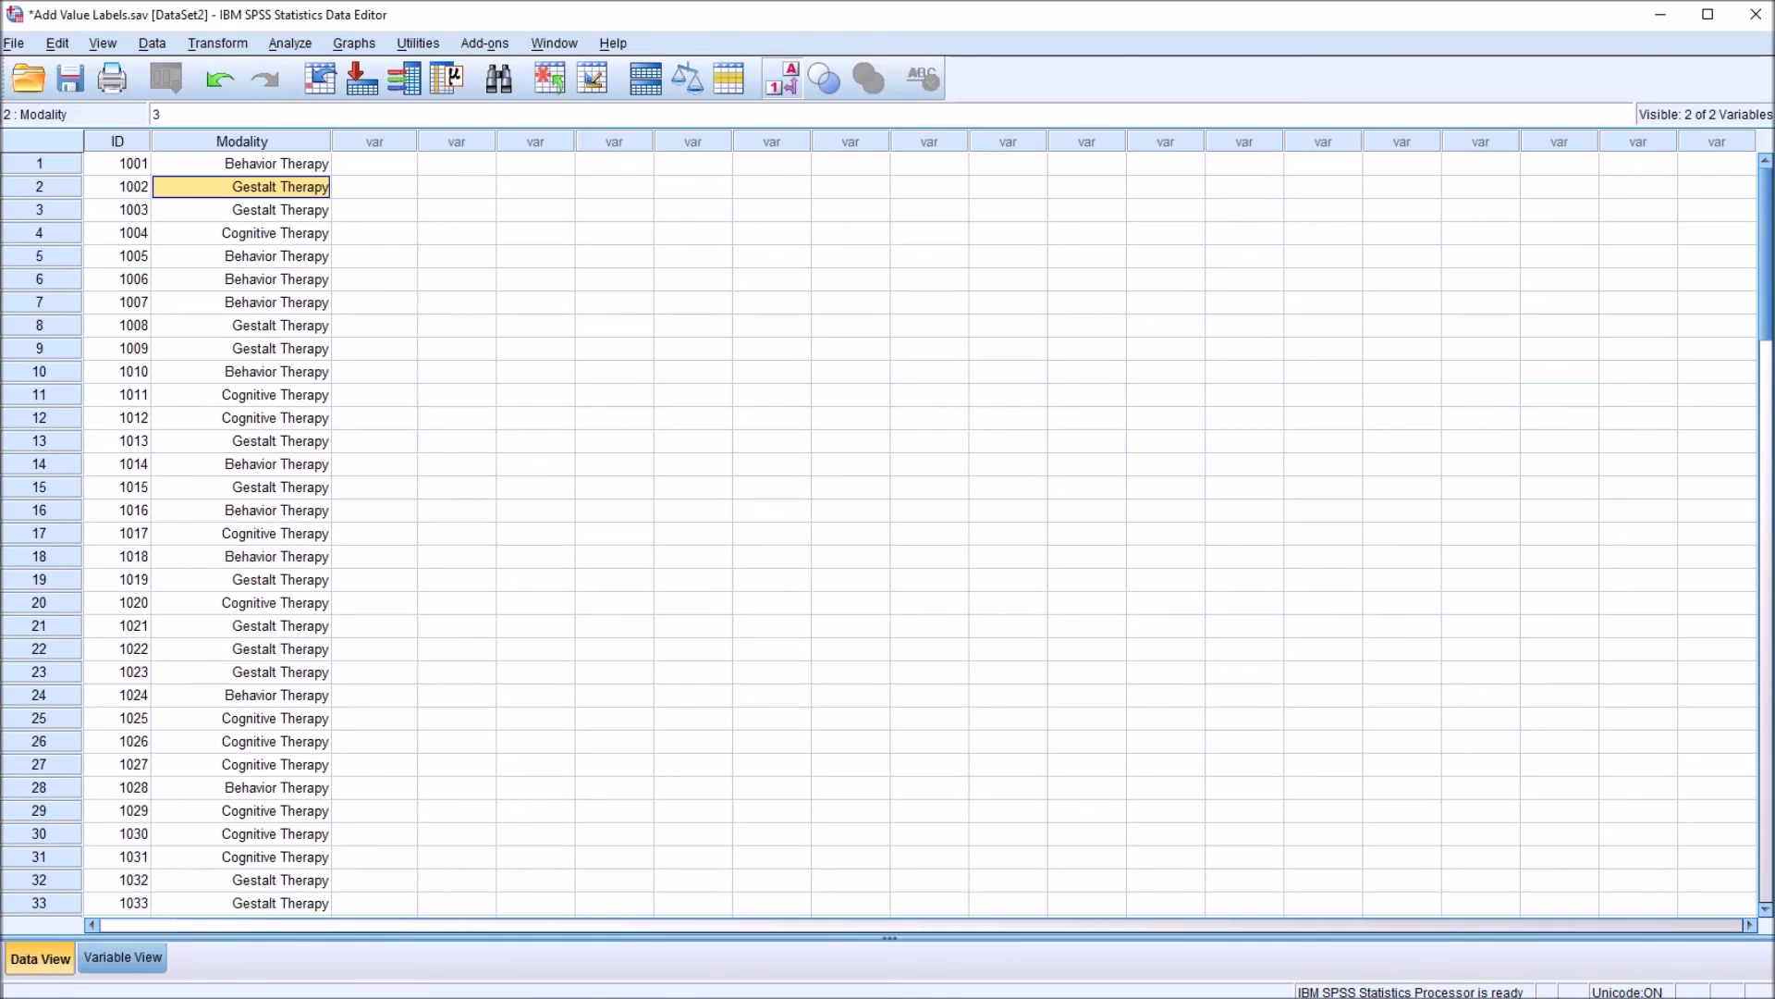
pyautogui.press('Up')
pyautogui.press('Right')
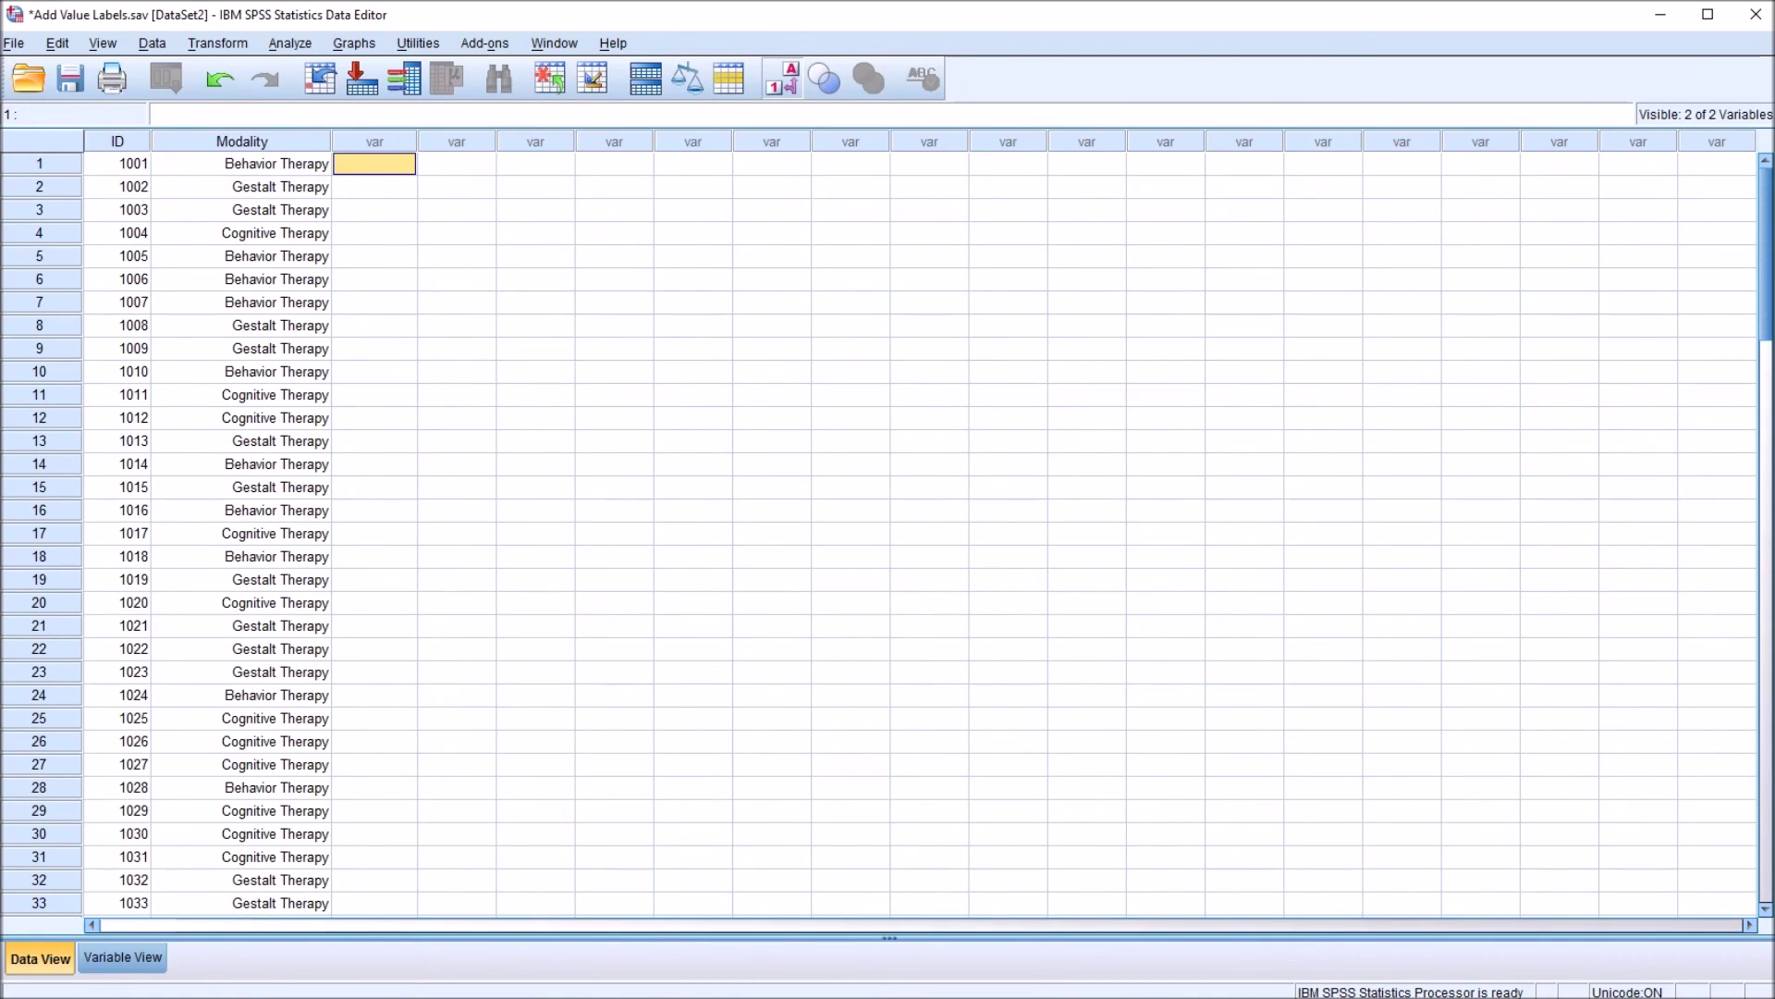